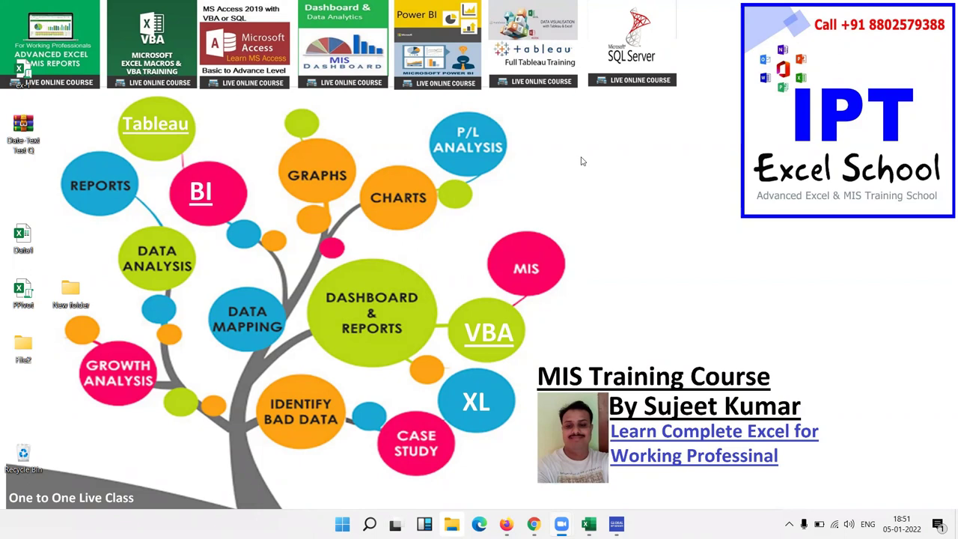
Launch Excel from Windows search by typing 'exce' and picking Excel
{"action": "key", "text": "super"}
{"action": "type", "text": "exce"}
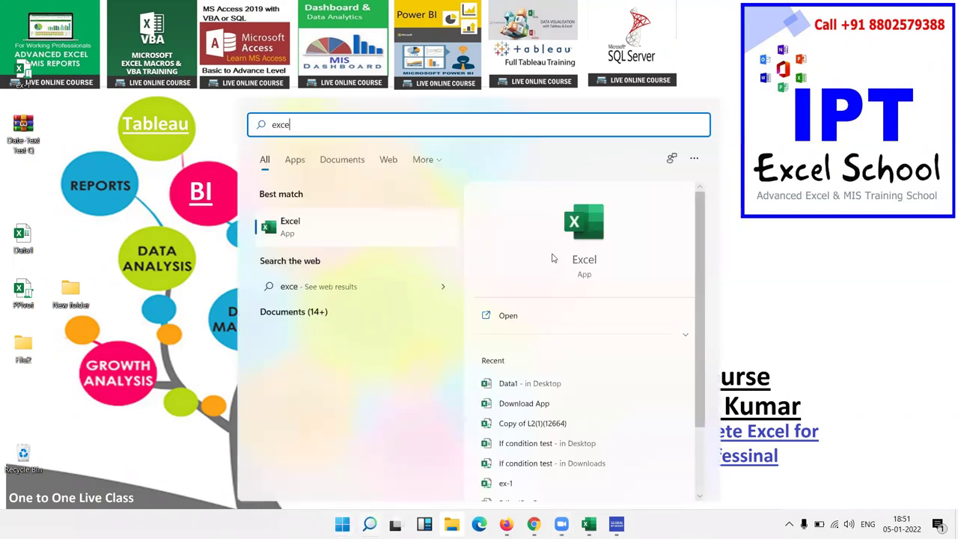
{"action": "left_click", "coordinate": [571, 241]}
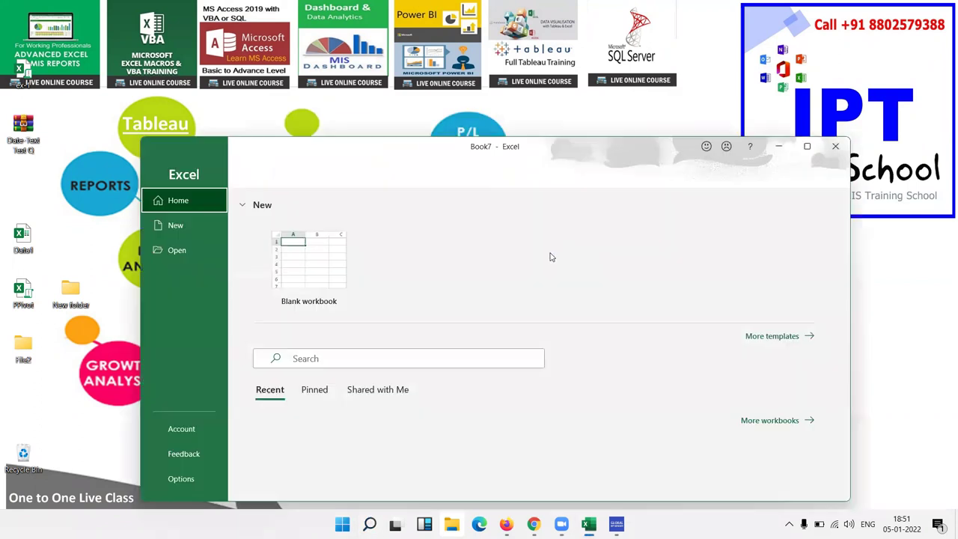
Maximize Excel, create the blank workbook Book7, select cell B4 and zoom in
{"action": "left_click", "coordinate": [810, 147]}
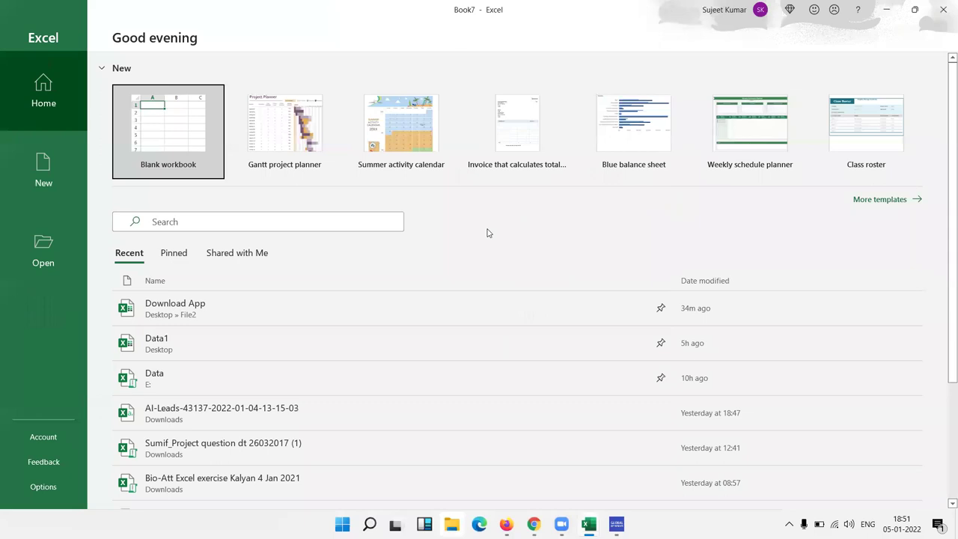
{"action": "left_click", "coordinate": [189, 138]}
{"action": "left_click", "coordinate": [188, 136]}
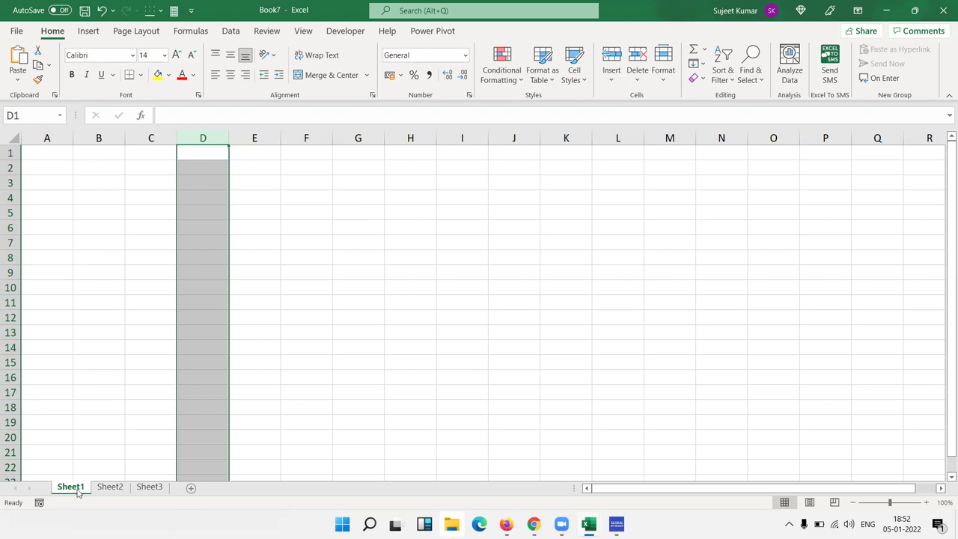
{"action": "left_click", "coordinate": [116, 203]}
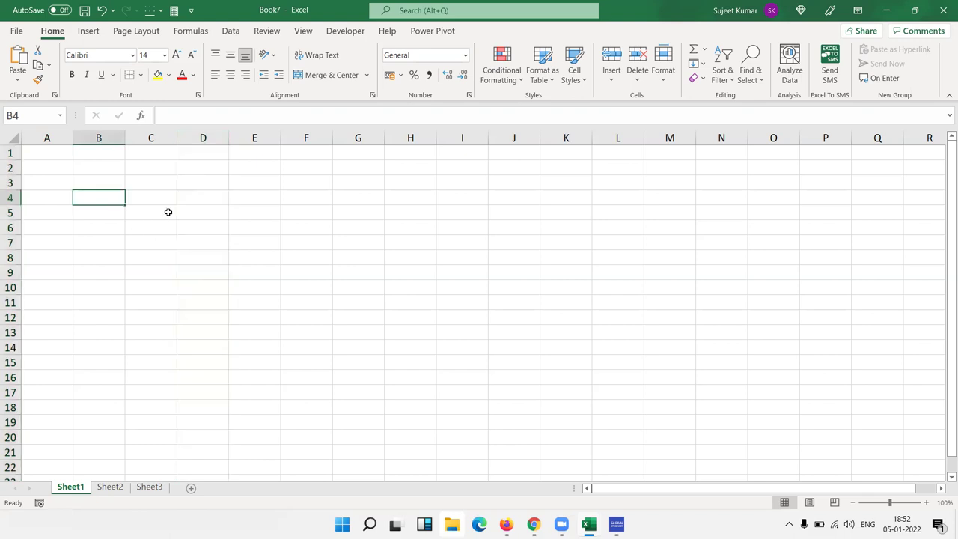
{"action": "scroll", "coordinate": [196, 217], "scroll_direction": "up", "scroll_amount": 2}
{"action": "scroll", "coordinate": [196, 217], "scroll_direction": "up", "scroll_amount": 1}
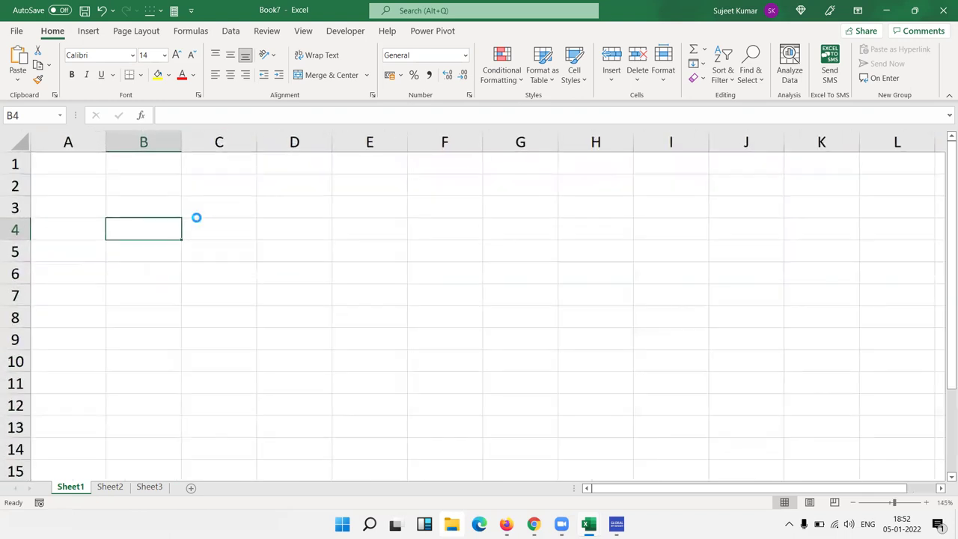
{"action": "scroll", "coordinate": [196, 218], "scroll_direction": "up", "scroll_amount": 2}
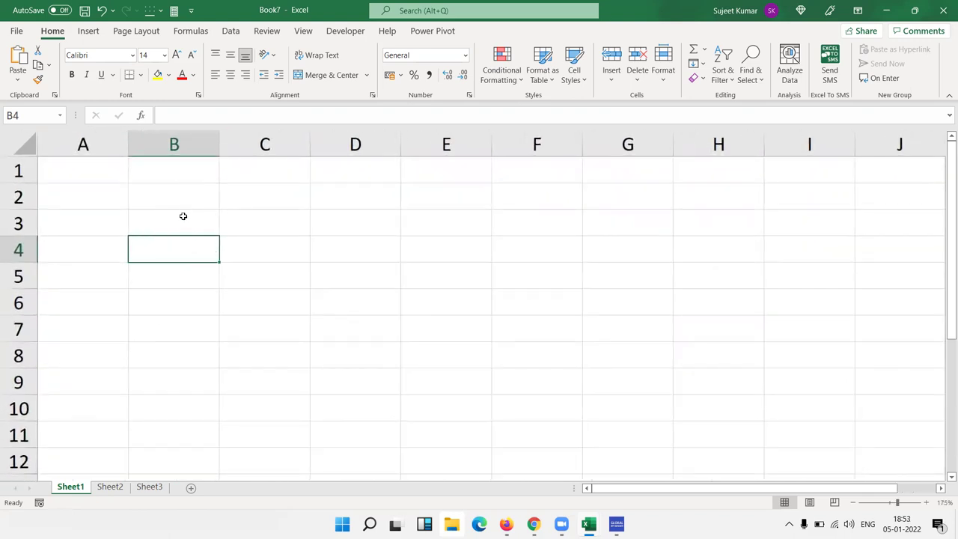
{"action": "scroll", "coordinate": [187, 216], "scroll_direction": "down", "scroll_amount": 2}
{"action": "scroll", "coordinate": [86, 208], "scroll_direction": "up", "scroll_amount": 1}
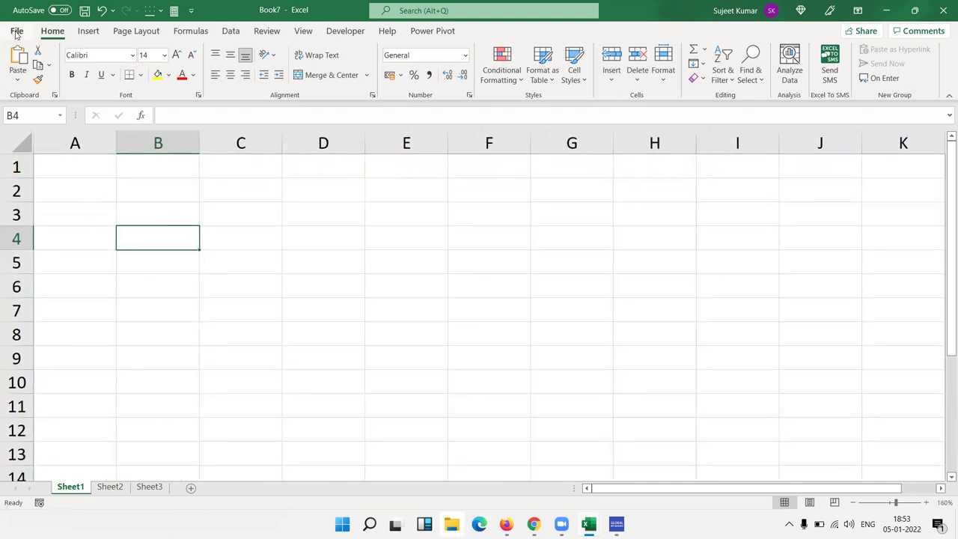
{"action": "left_click", "coordinate": [17, 30]}
Open Data1 and copy the table A1:L64 from its Data sheet
{"action": "left_click", "coordinate": [38, 114]}
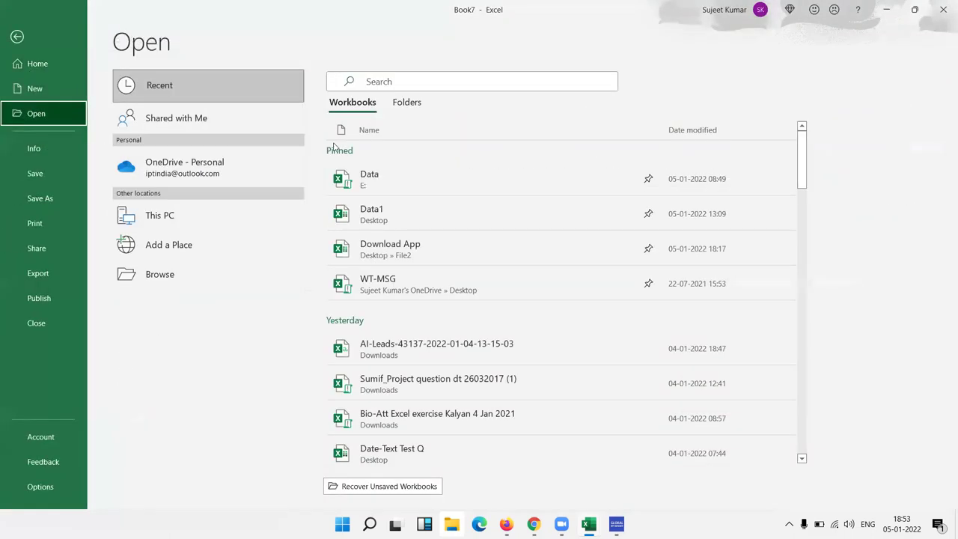
{"action": "left_click", "coordinate": [389, 216]}
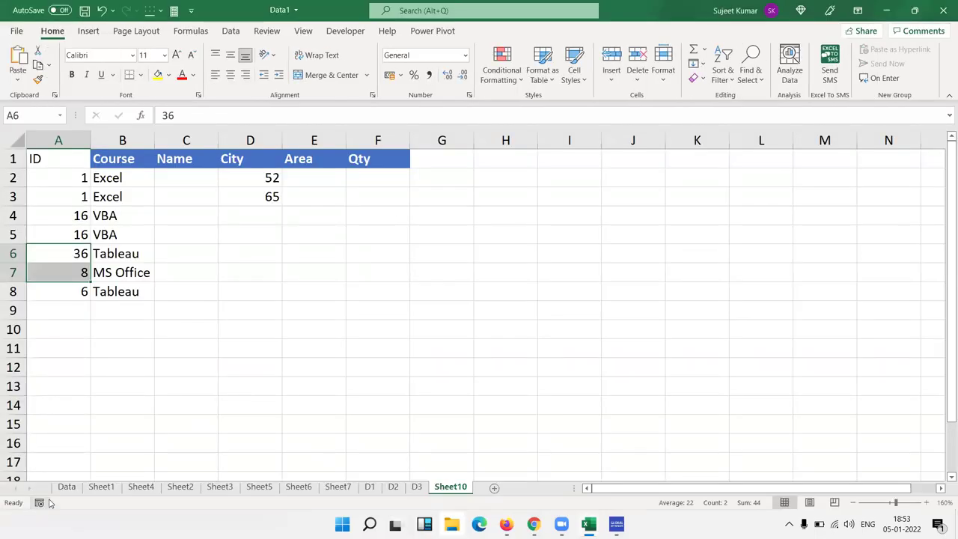
{"action": "left_click", "coordinate": [66, 487]}
{"action": "key", "text": "ctrl+Up"}
{"action": "key", "text": "Home"}
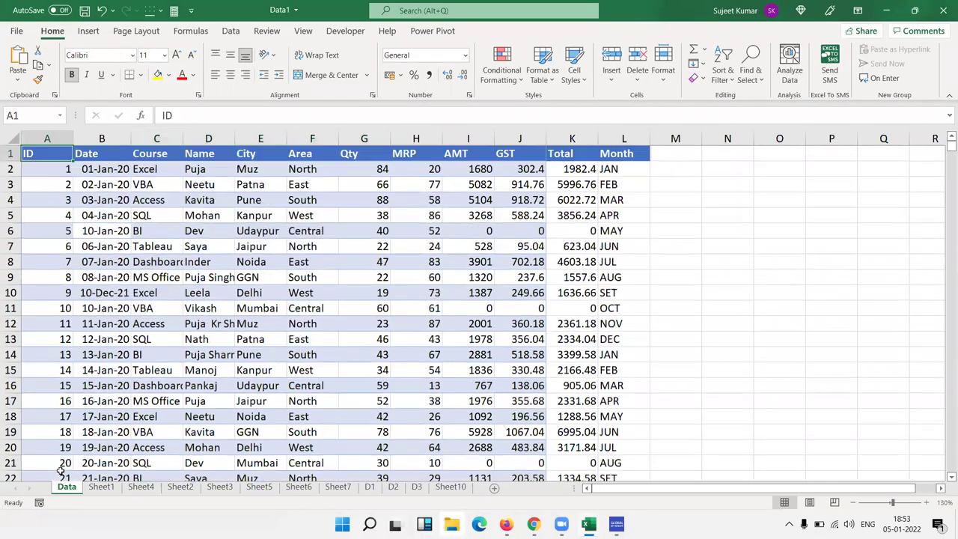
{"action": "key", "text": "shift+Right"}
{"action": "key", "text": "shift+Right"}
{"action": "key", "text": "shift+Right"}
{"action": "key", "text": "shift+Right"}
{"action": "key", "text": "shift+Right"}
{"action": "key", "text": "shift+Right"}
{"action": "key", "text": "shift+Right"}
{"action": "key", "text": "shift+Right"}
{"action": "key", "text": "shift+Right"}
{"action": "key", "text": "shift+Right"}
{"action": "key", "text": "shift+Left"}
{"action": "key", "text": "shift+Down"}
{"action": "key", "text": "shift+Down"}
{"action": "key", "text": "shift+Down"}
{"action": "key", "text": "shift+Down"}
{"action": "key", "text": "shift+Down"}
{"action": "key", "text": "shift+Down"}
{"action": "key", "text": "shift+Down"}
{"action": "key", "text": "shift+Down"}
{"action": "key", "text": "shift+Down"}
{"action": "key", "text": "shift+Down"}
{"action": "key", "text": "shift+Down"}
{"action": "key", "text": "shift+Down"}
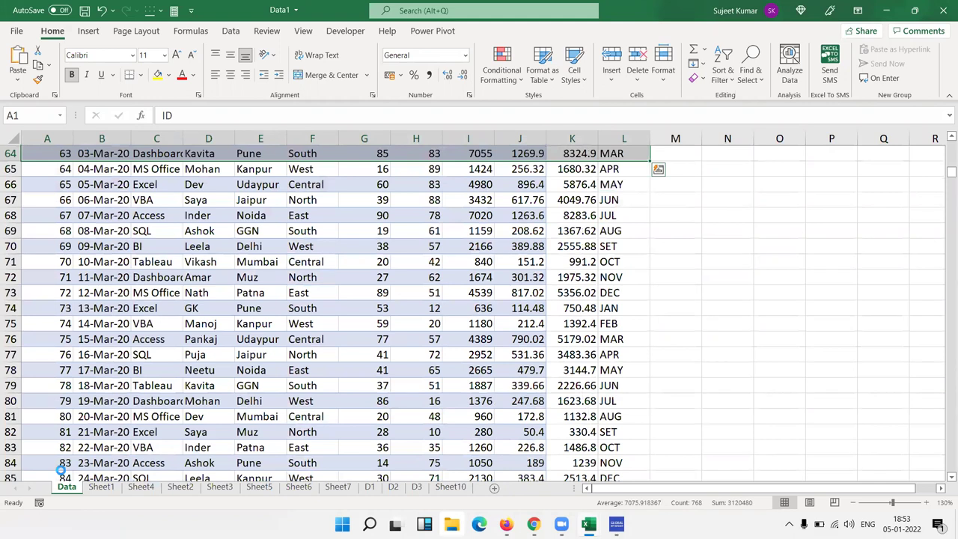
{"action": "key", "text": "ctrl+c"}
Paste the copied table into Book7's Sheet1 starting at A1
{"action": "key", "text": "ctrl+n"}
{"action": "key", "text": "Left"}
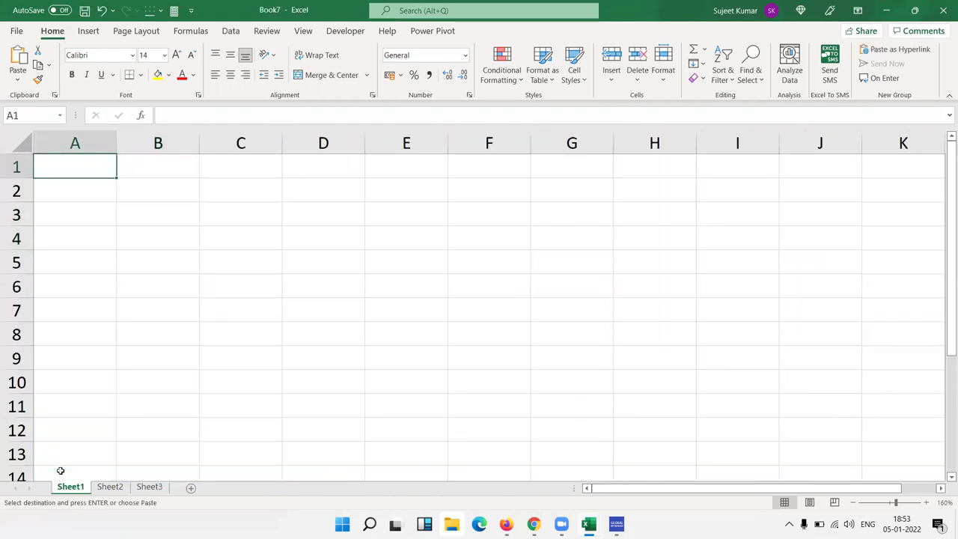
{"action": "key", "text": "ctrl+v"}
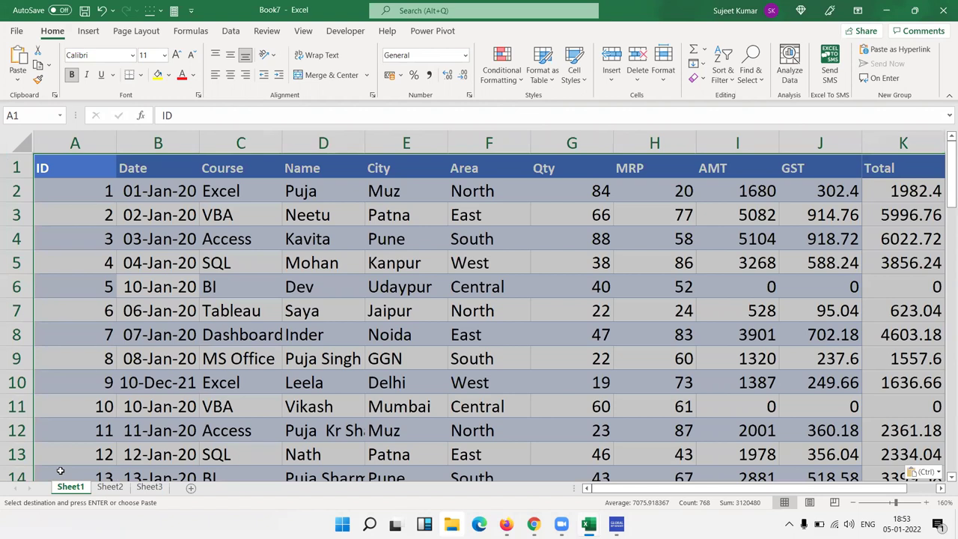
{"action": "scroll", "coordinate": [479, 306], "scroll_direction": "down", "scroll_amount": 2, "text": "ctrl"}
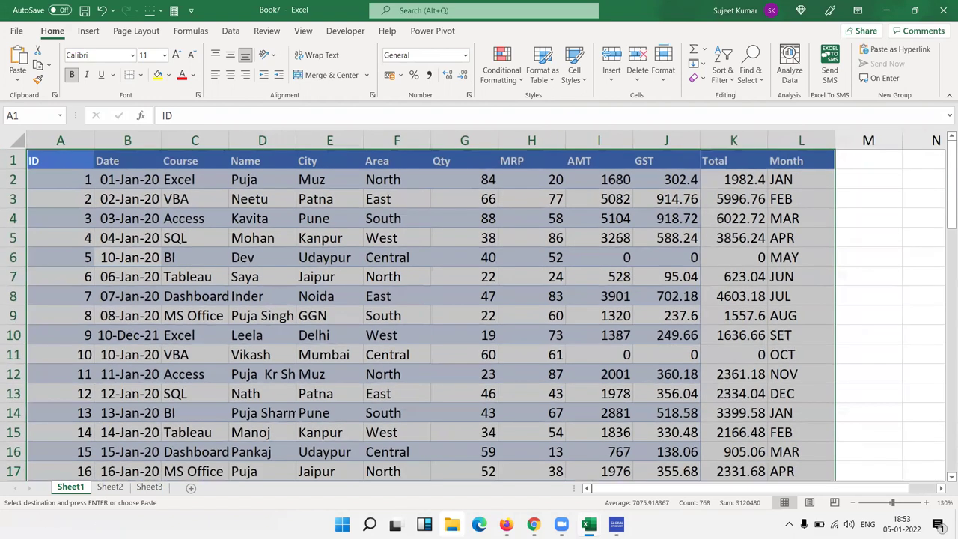
{"action": "left_click", "coordinate": [192, 325]}
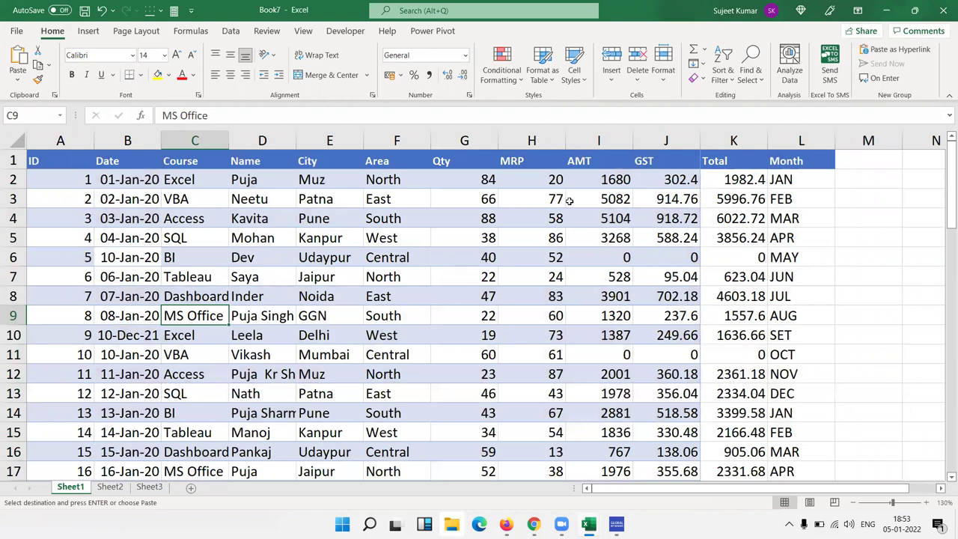
{"action": "key", "text": "ctrl+Up"}
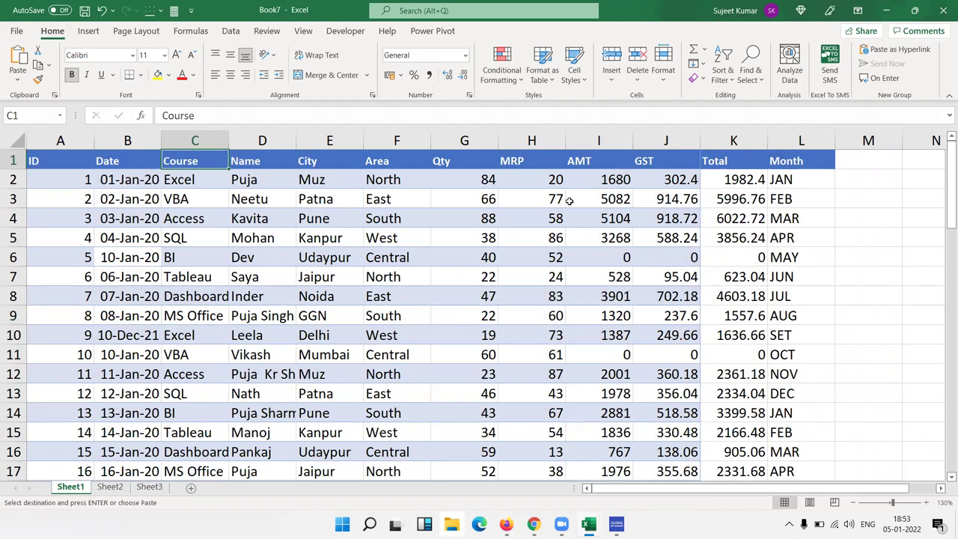
{"action": "key", "text": "Down"}
{"action": "key", "text": "Down"}
{"action": "key", "text": "Down"}
{"action": "key", "text": "shift+space"}
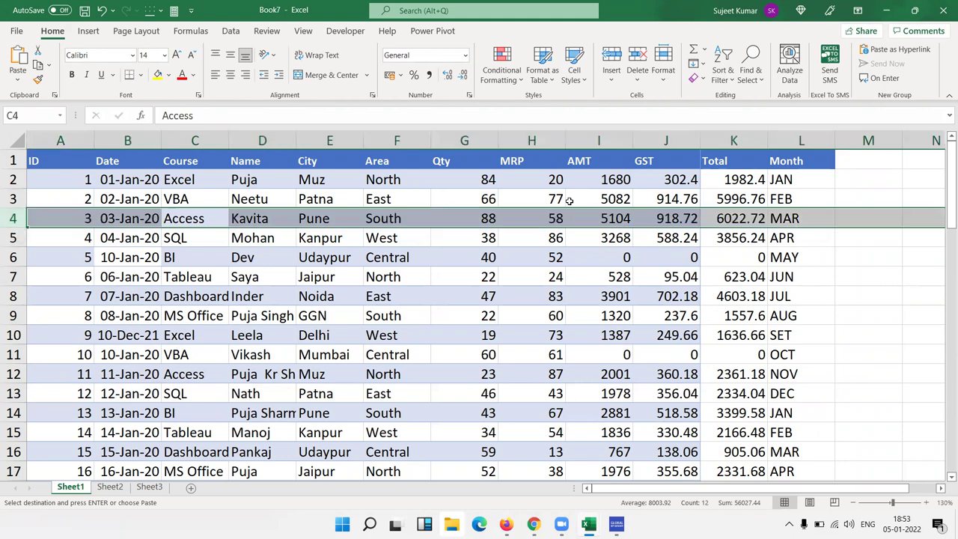
{"action": "key", "text": "ctrl+shift+plus"}
{"action": "key", "text": "Right"}
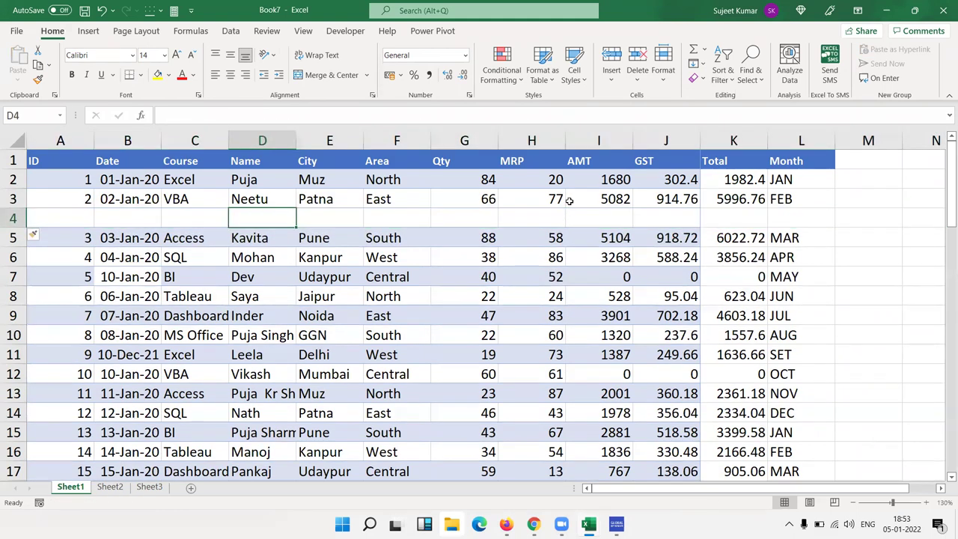
{"action": "key", "text": "Right"}
{"action": "key", "text": "Right"}
{"action": "key", "text": "Right"}
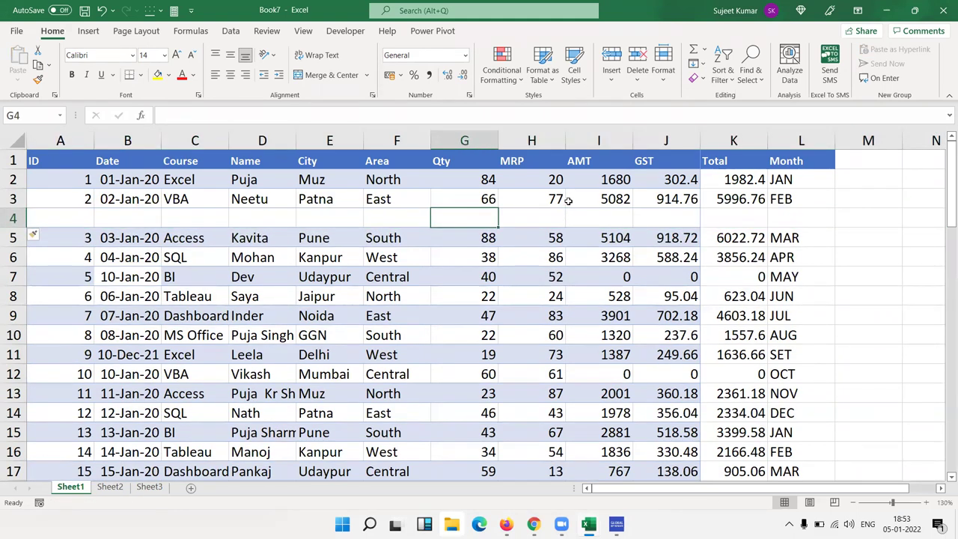
{"action": "key", "text": "Left"}
{"action": "type", "text": "TOTAL"}
{"action": "key", "text": "Right"}
{"action": "key", "text": "alt+equal"}
{"action": "key", "text": "Return"}
{"action": "key", "text": "Up"}
{"action": "key", "text": "Right"}
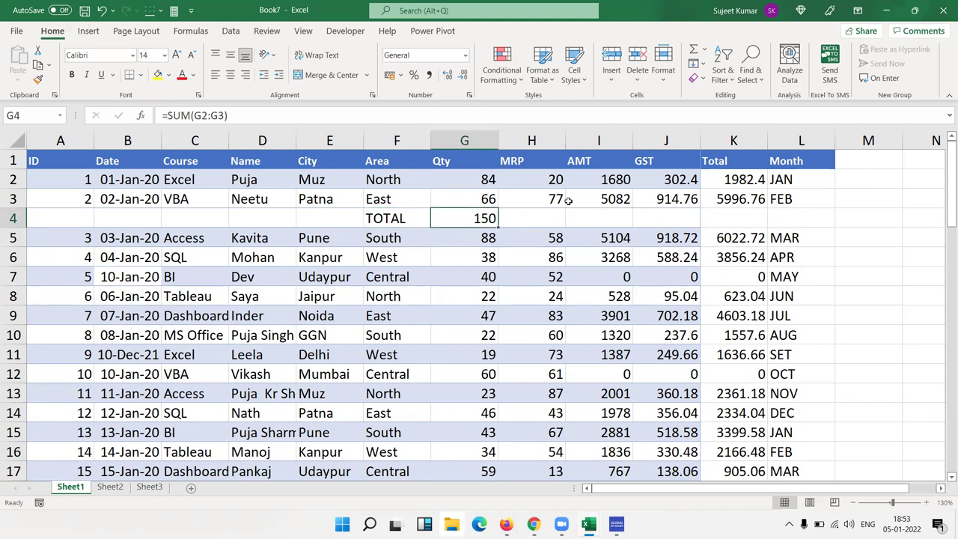
{"action": "key", "text": "Left"}
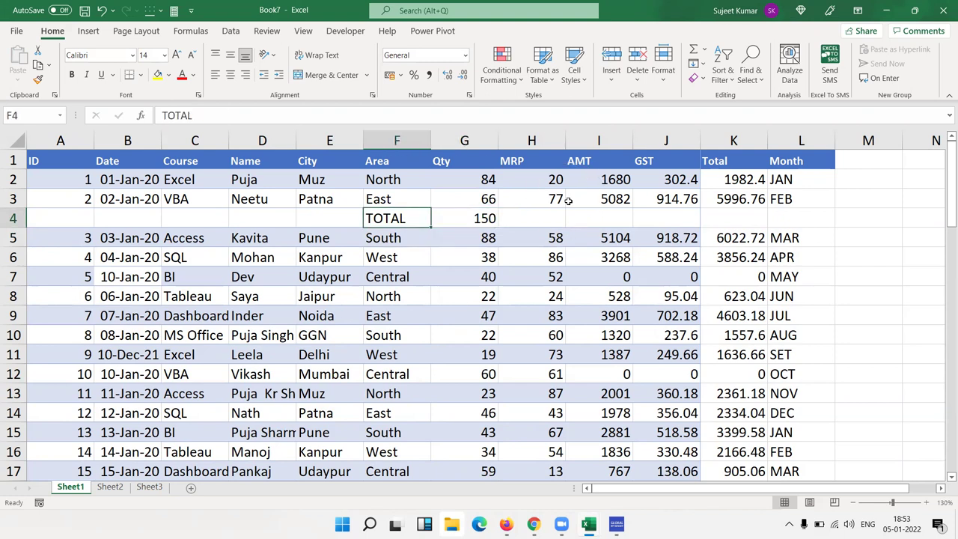
{"action": "key", "text": "shift+Right"}
{"action": "key", "text": "ctrl+b"}
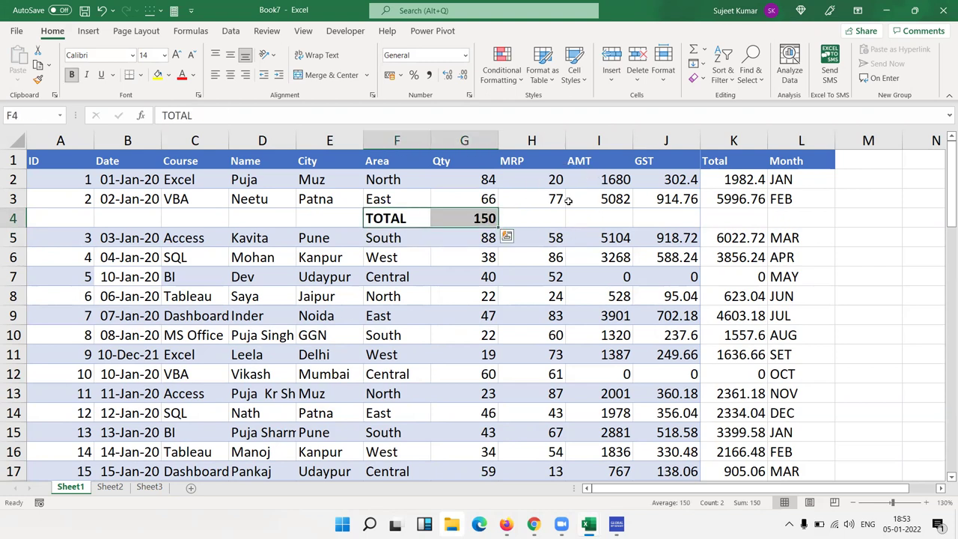
{"action": "key", "text": "Down"}
{"action": "key", "text": "Down"}
{"action": "key", "text": "Down"}
{"action": "key", "text": "shift+space"}
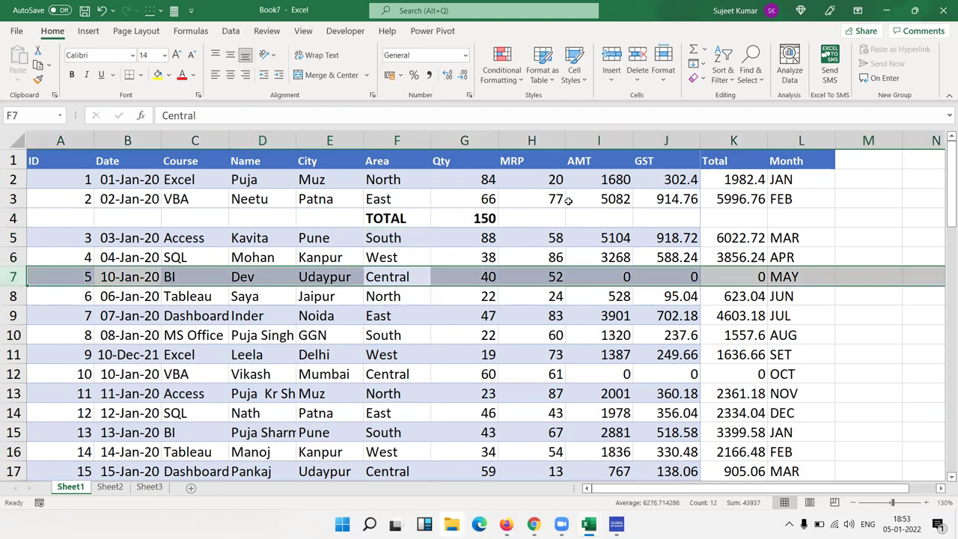
{"action": "key", "text": "ctrl+plus"}
{"action": "key", "text": "Up"}
{"action": "key", "text": "Down"}
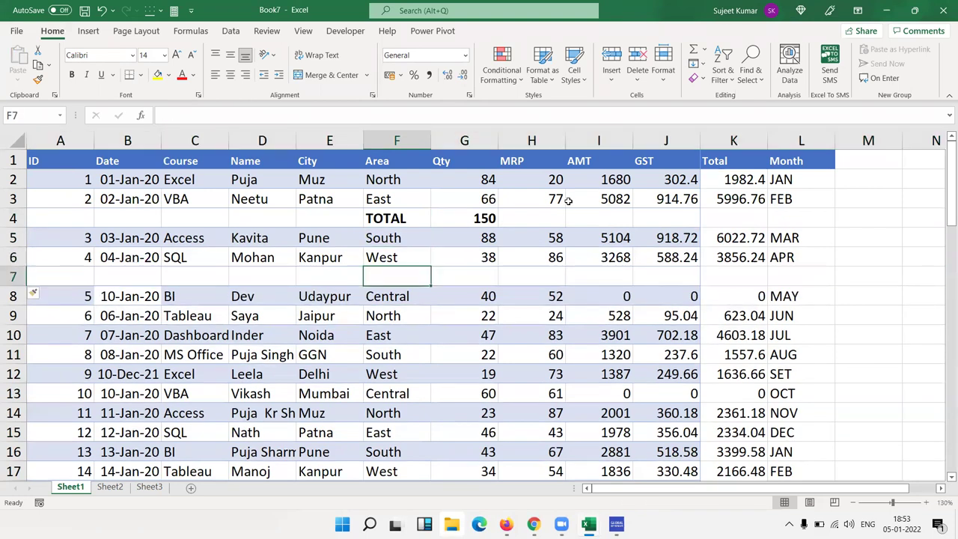
{"action": "type", "text": "tOTAL"}
{"action": "key", "text": "Return"}
{"action": "key", "text": "Up"}
{"action": "key", "text": "Right"}
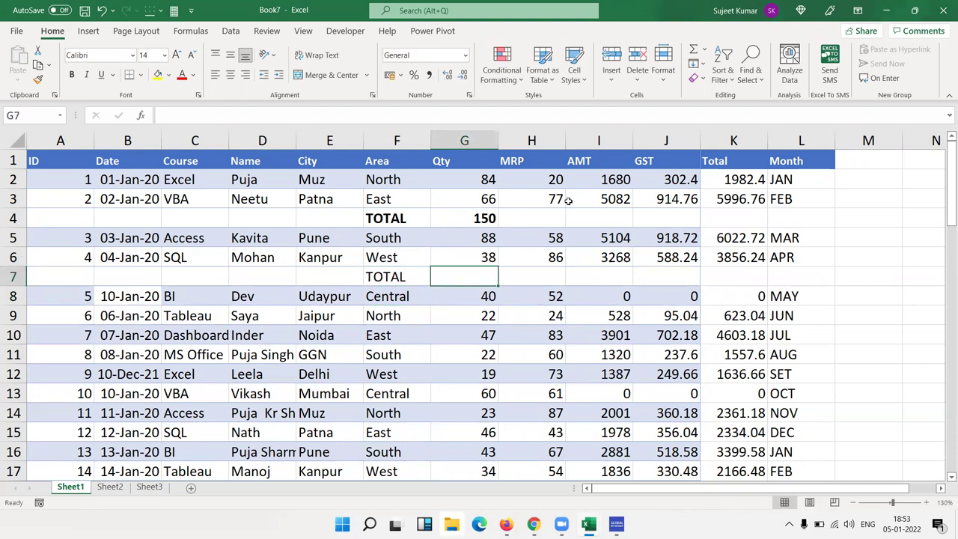
{"action": "type", "text": "=SUM"}
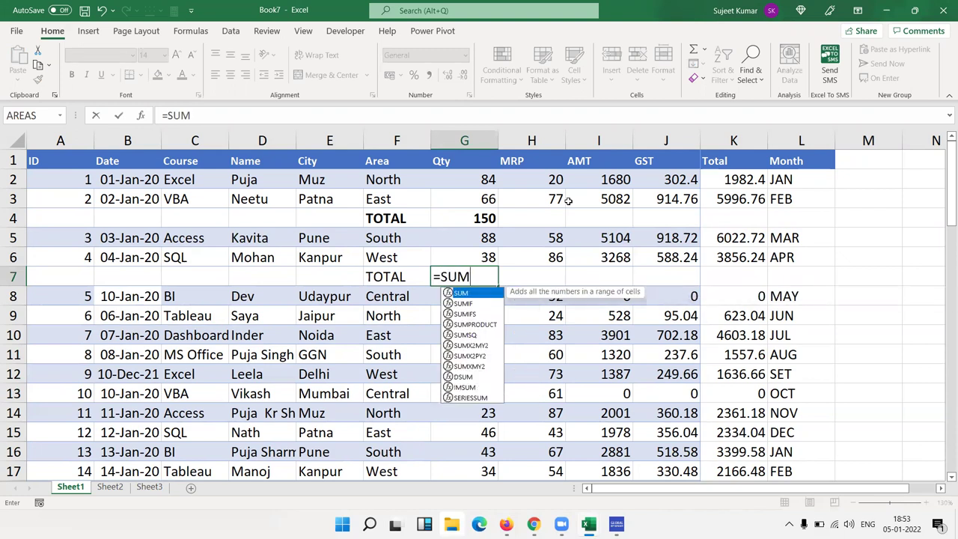
{"action": "type", "text": "("}
{"action": "key", "text": "Up"}
{"action": "key", "text": "shift+Up"}
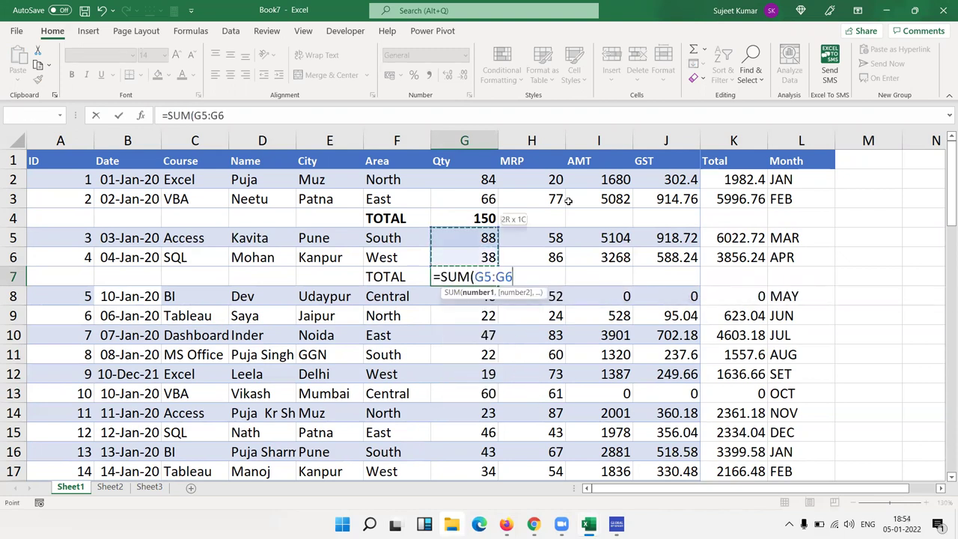
{"action": "key", "text": "Return"}
{"action": "key", "text": "Up"}
{"action": "key", "text": "shift+Left"}
{"action": "key", "text": "ctrl+b"}
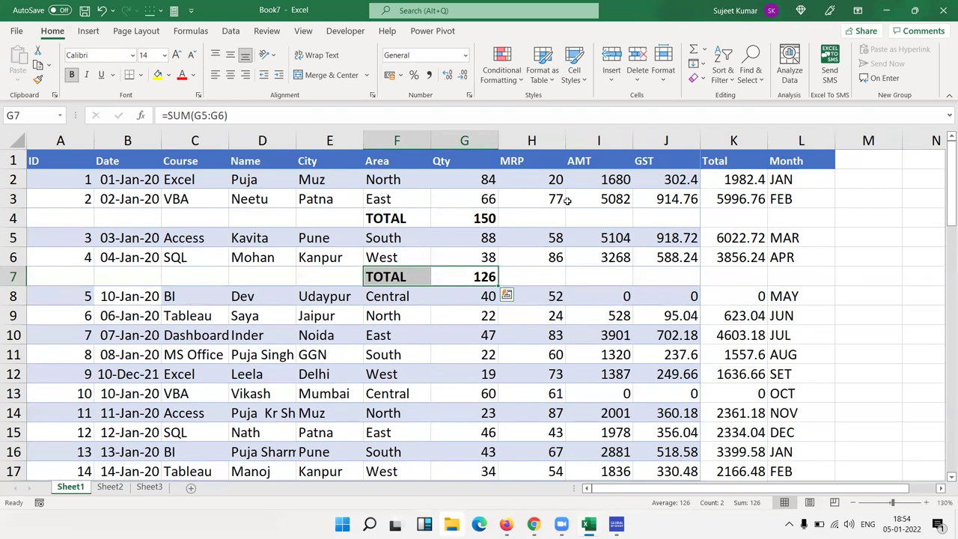
{"action": "key", "text": "ctrl+z"}
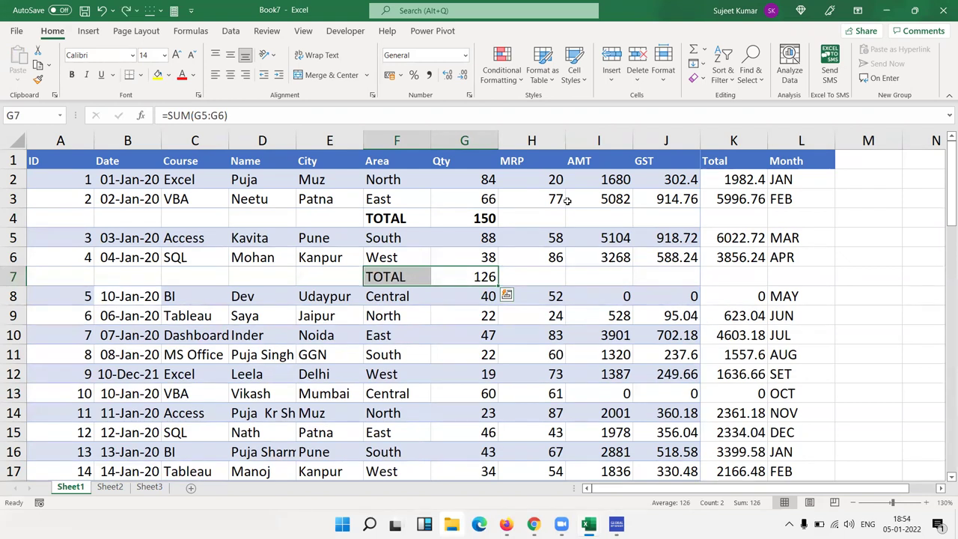
{"action": "key", "text": "ctrl+z"}
{"action": "key", "text": "ctrl+z"}
{"action": "key", "text": "ctrl+z"}
{"action": "key", "text": "ctrl+z"}
{"action": "key", "text": "ctrl+z"}
{"action": "key", "text": "ctrl+z"}
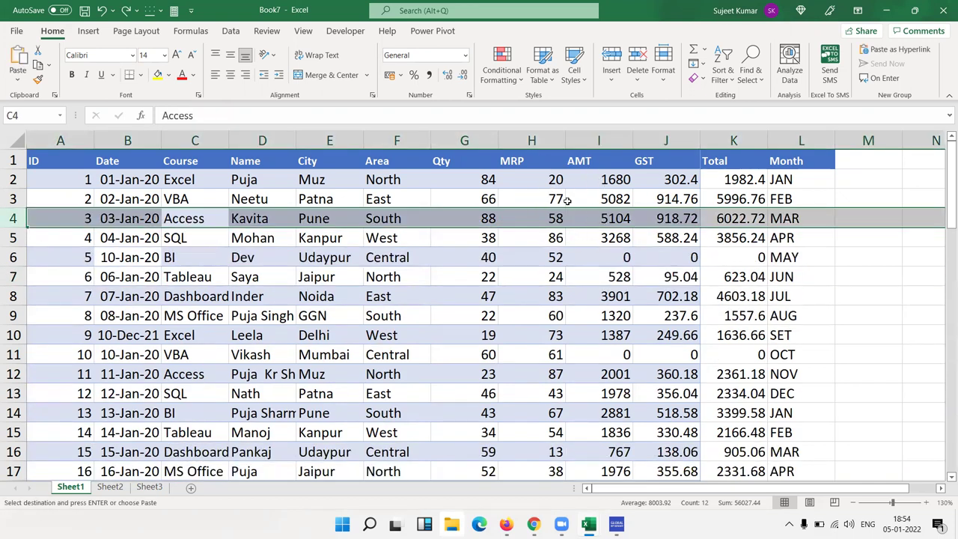
Undo the earlier total-row edits and enter header Sr with 1 in M2 and M3
{"action": "key", "text": "ctrl+z"}
{"action": "key", "text": "Right"}
{"action": "key", "text": "Right"}
{"action": "key", "text": "Right"}
{"action": "key", "text": "Right"}
{"action": "key", "text": "Right"}
{"action": "key", "text": "Right"}
{"action": "key", "text": "Right"}
{"action": "key", "text": "Right"}
{"action": "key", "text": "Right"}
{"action": "key", "text": "Right"}
{"action": "key", "text": "Right"}
{"action": "key", "text": "Left"}
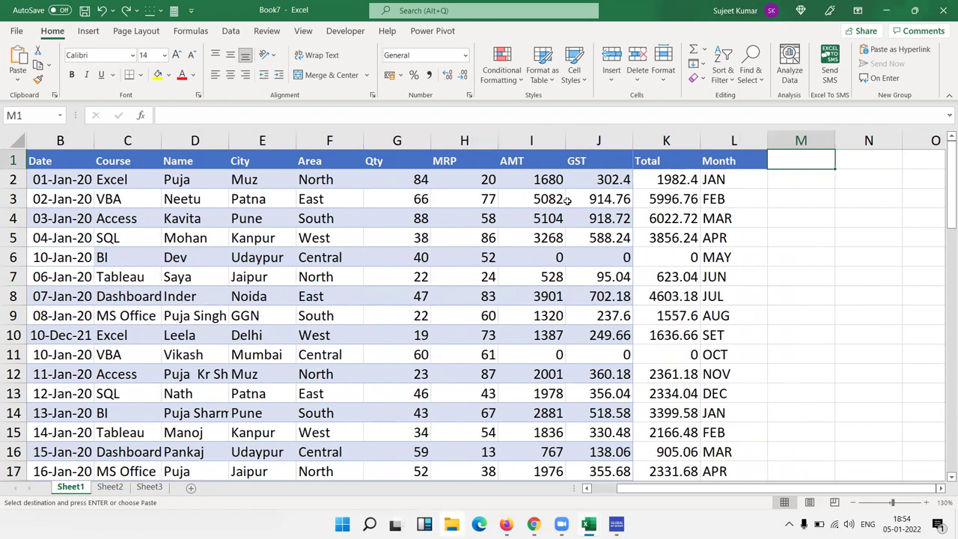
{"action": "type", "text": "Sr"}
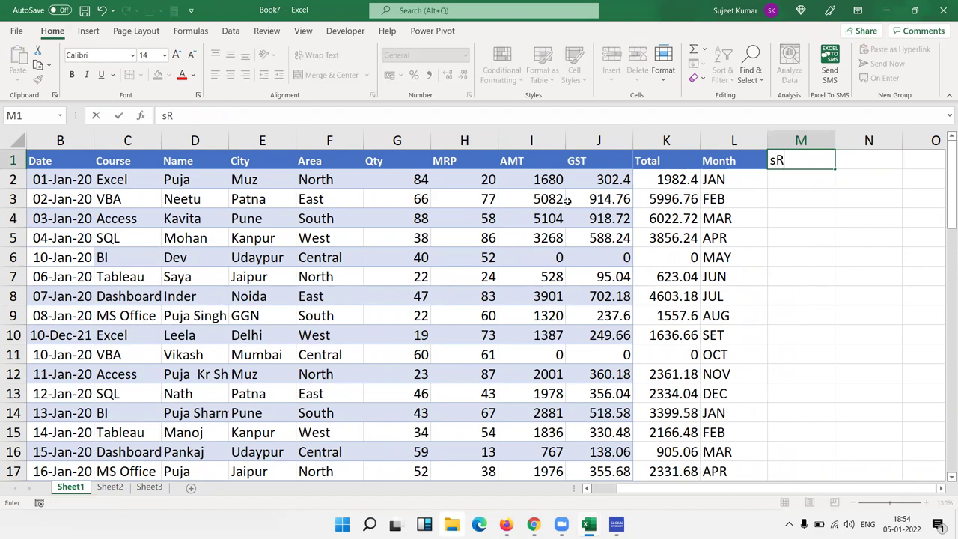
{"action": "key", "text": "Return"}
{"action": "type", "text": "1"}
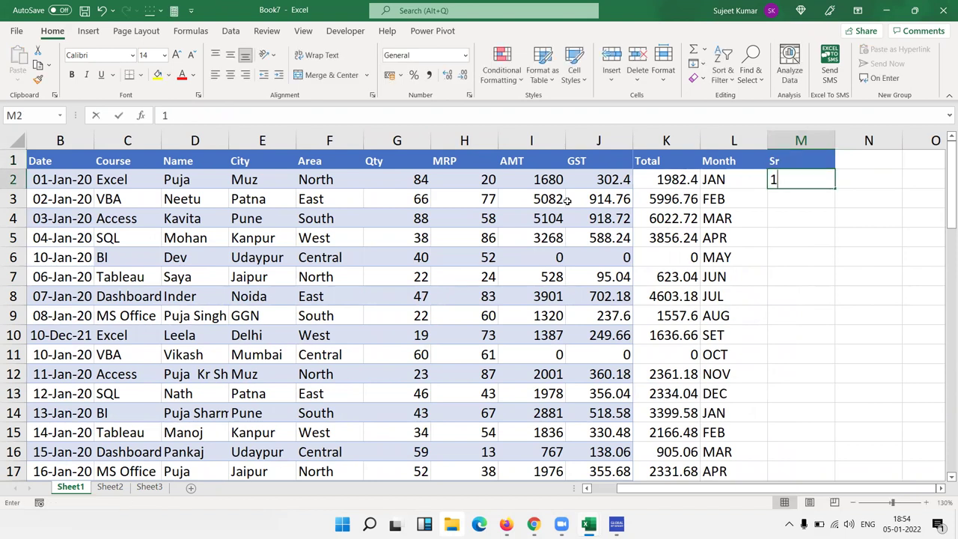
{"action": "key", "text": "Return"}
{"action": "type", "text": "1"}
{"action": "key", "text": "Return"}
{"action": "key", "text": "Up"}
{"action": "key", "text": "Up"}
{"action": "key", "text": "Down"}
{"action": "key", "text": "Down"}
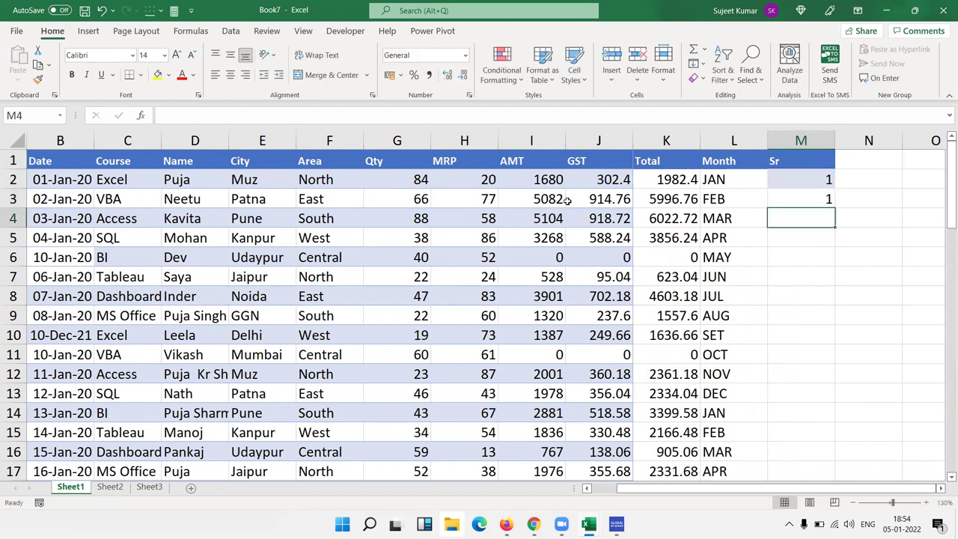
Enter =M2+1 in M4 and fill it down to the last data row
{"action": "type", "text": "="}
{"action": "key", "text": "Up"}
{"action": "key", "text": "Up"}
{"action": "type", "text": "+"}
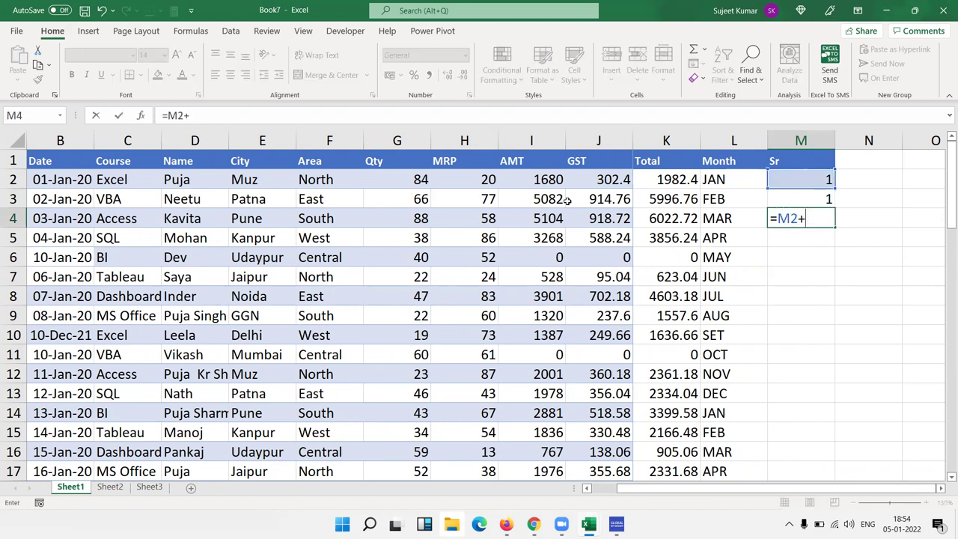
{"action": "type", "text": "1"}
{"action": "key", "text": "ctrl+Return"}
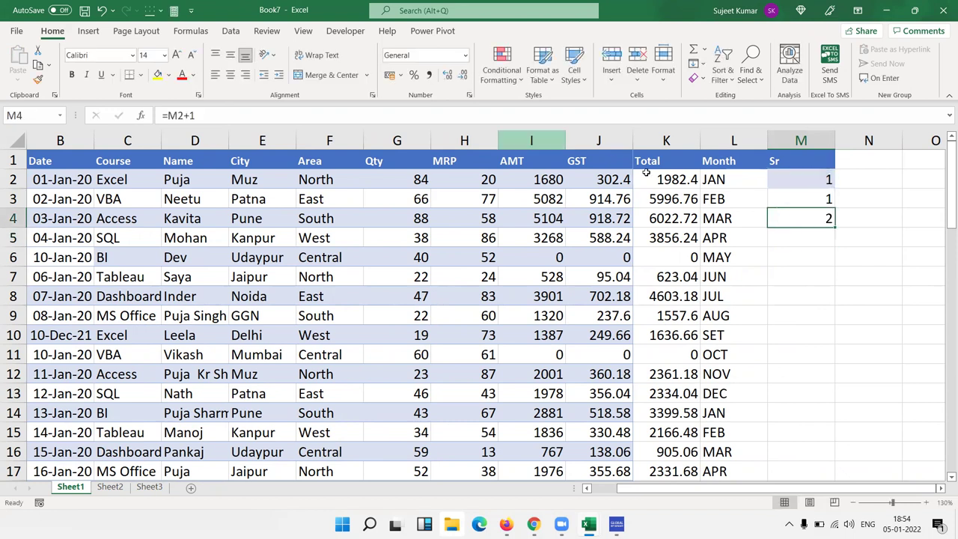
{"action": "double_click", "coordinate": [836, 228]}
{"action": "key", "text": "Up"}
{"action": "key", "text": "Up"}
{"action": "key", "text": "Down"}
{"action": "left_click_drag", "start_coordinate": [835, 225], "coordinate": [835, 230]}
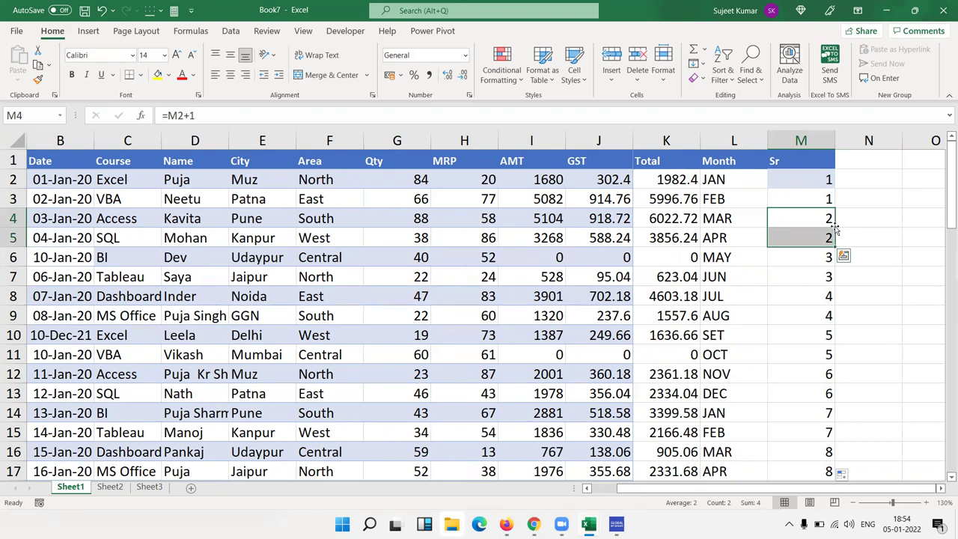
Enter 1 and 2 in M65:M66 below the data as a series start
{"action": "key", "text": "ctrl+Down"}
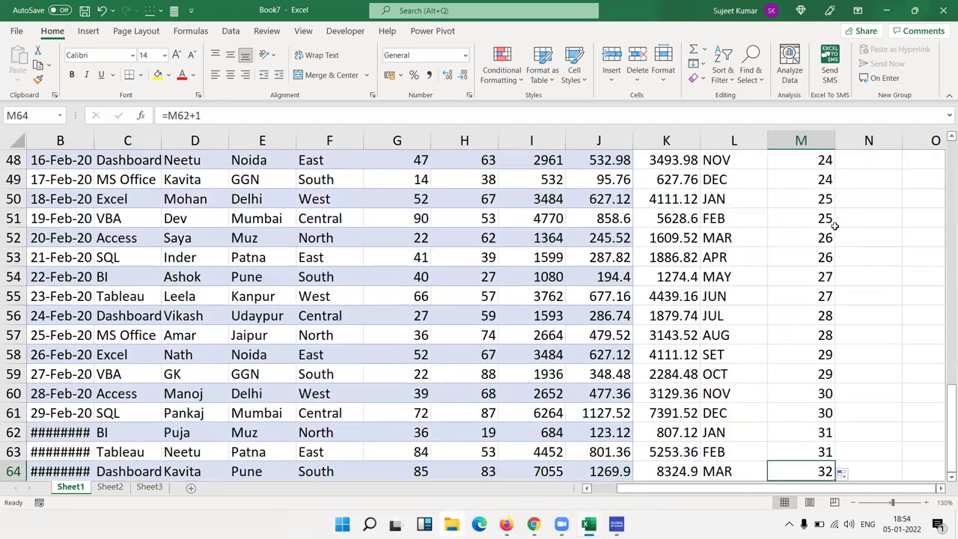
{"action": "scroll", "coordinate": [834, 225], "scroll_direction": "down", "scroll_amount": 1}
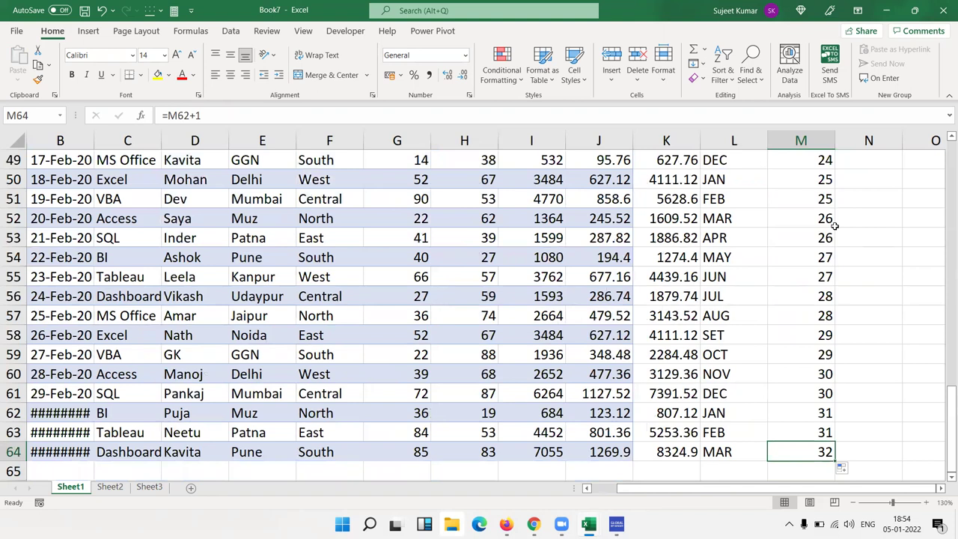
{"action": "key", "text": "ctrl+Up"}
{"action": "key", "text": "ctrl+Down"}
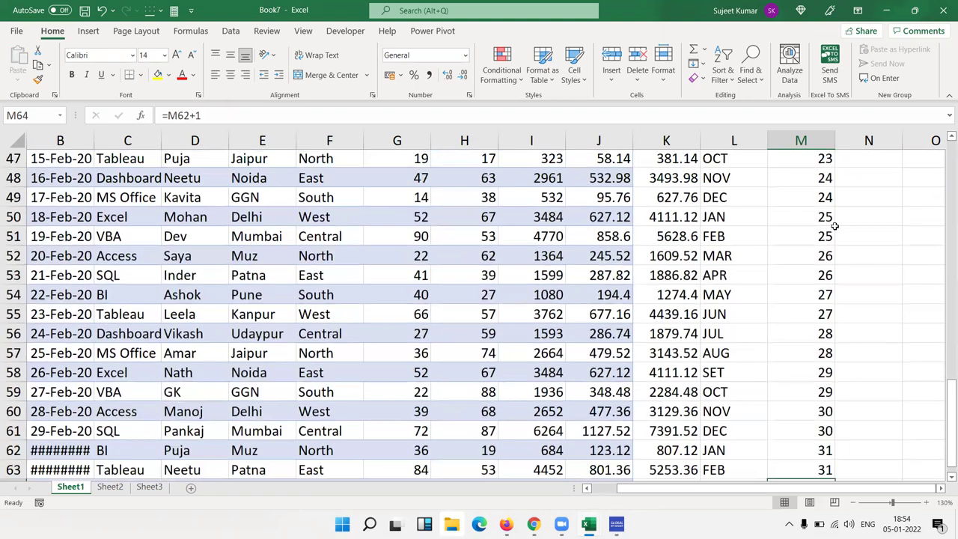
{"action": "key", "text": "Down"}
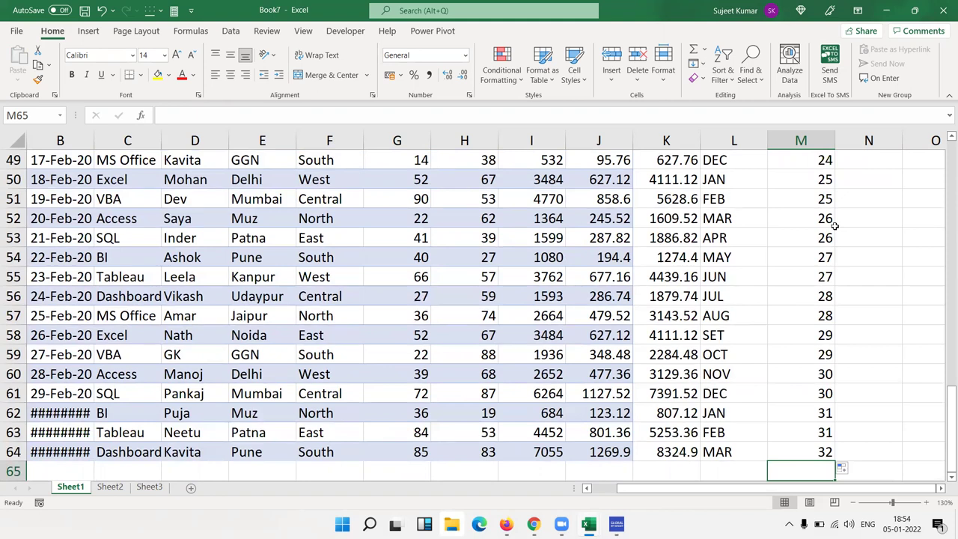
{"action": "type", "text": "1"}
{"action": "key", "text": "Return"}
{"action": "type", "text": "2"}
{"action": "key", "text": "Return"}
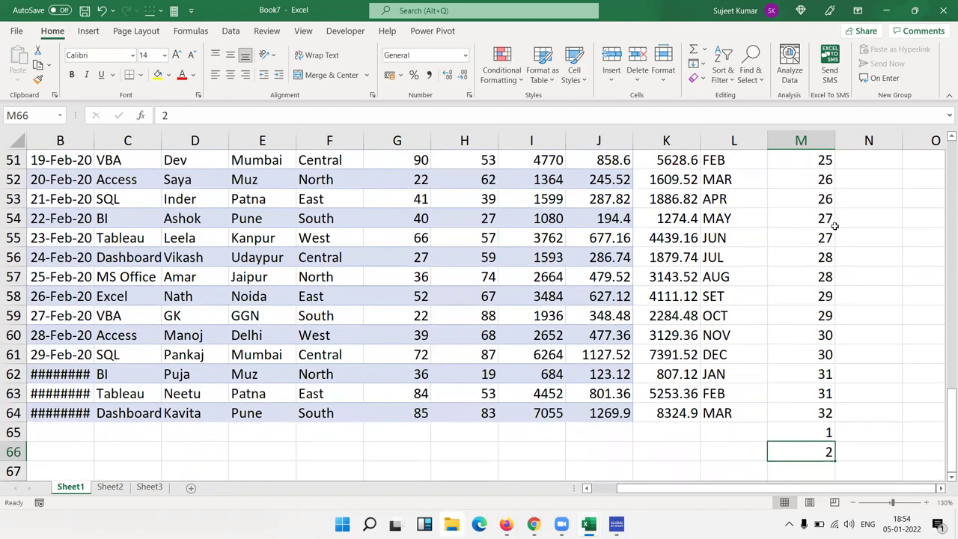
{"action": "key", "text": "Up"}
{"action": "key", "text": "Up"}
{"action": "key", "text": "shift+Down"}
Extend the numbering series down to 32 in row 96
{"action": "scroll", "coordinate": [863, 307], "scroll_direction": "down", "scroll_amount": 3}
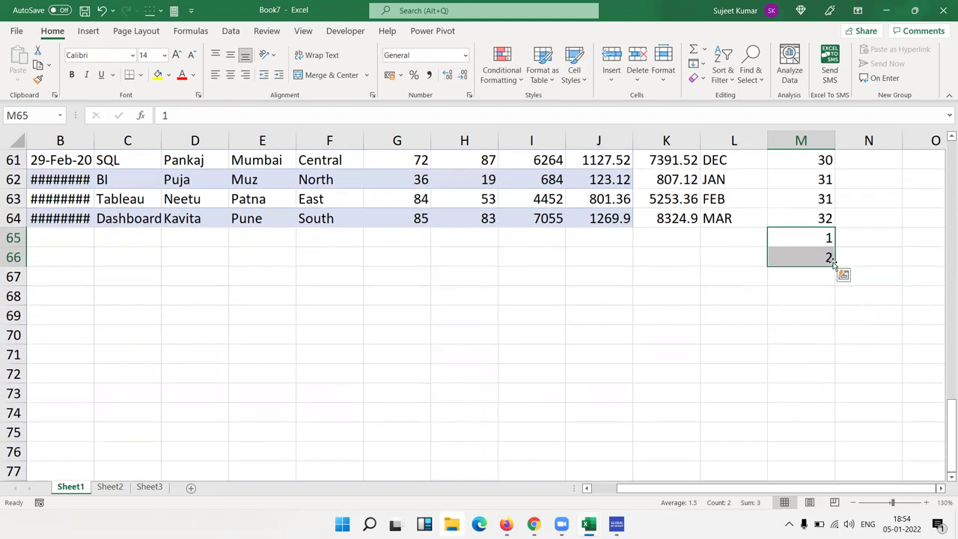
{"action": "mouse_move", "coordinate": [835, 266]}
{"action": "left_mouse_down"}
{"action": "mouse_move", "coordinate": [820, 483]}
{"action": "mouse_move", "coordinate": [820, 475]}
{"action": "left_mouse_up"}
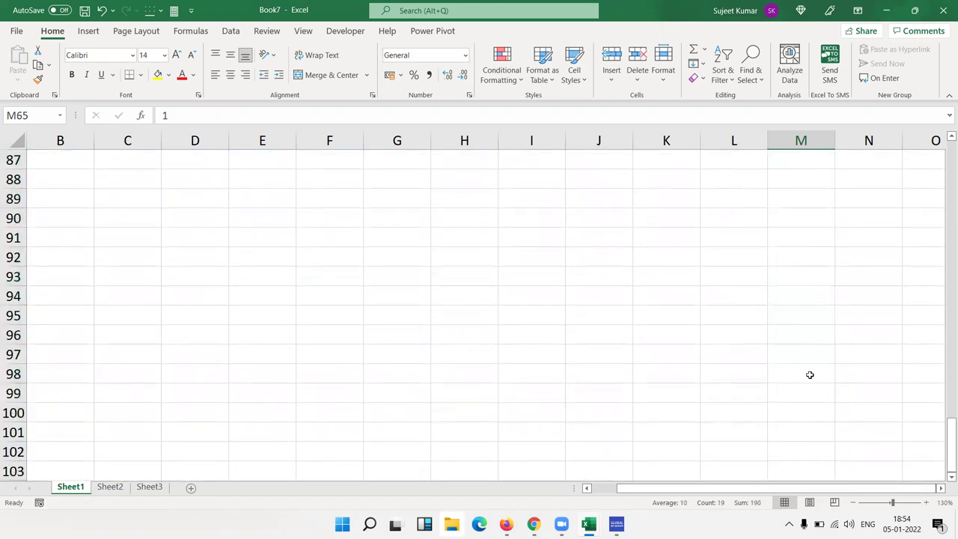
{"action": "scroll", "coordinate": [811, 294], "scroll_direction": "up", "scroll_amount": 1}
{"action": "mouse_move", "coordinate": [818, 260]}
{"action": "left_mouse_down"}
{"action": "mouse_move", "coordinate": [836, 385]}
{"action": "mouse_move", "coordinate": [833, 464]}
{"action": "mouse_move", "coordinate": [831, 441]}
{"action": "left_mouse_up"}
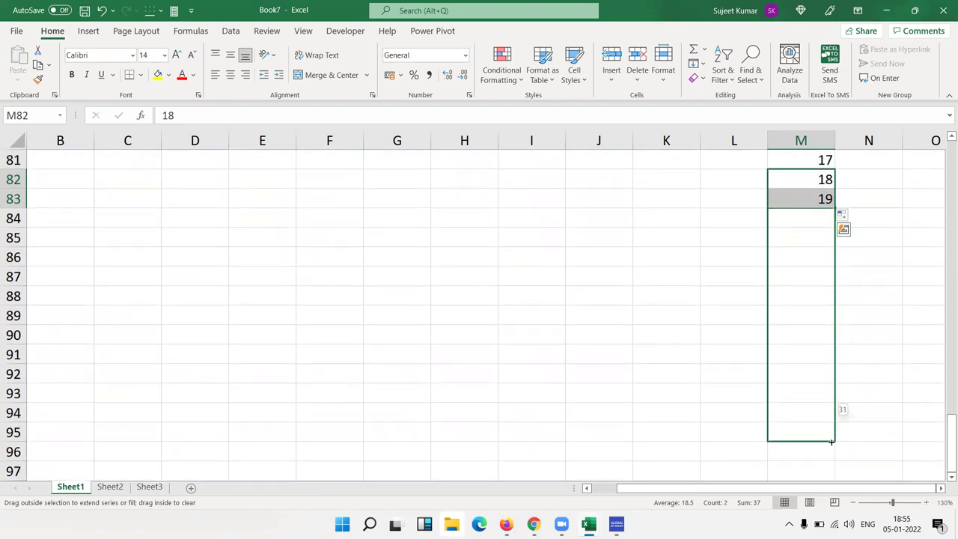
{"action": "left_click_drag", "start_coordinate": [831, 447], "coordinate": [832, 453]}
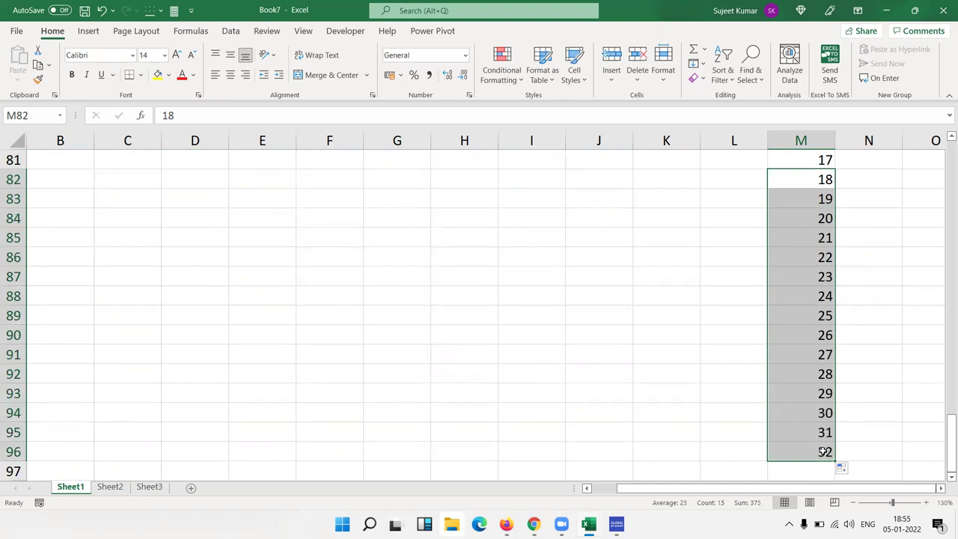
{"action": "left_click", "coordinate": [830, 453]}
Check the Sr values at the last data row and down column M
{"action": "left_click", "coordinate": [718, 421]}
{"action": "key", "text": "ctrl+Up"}
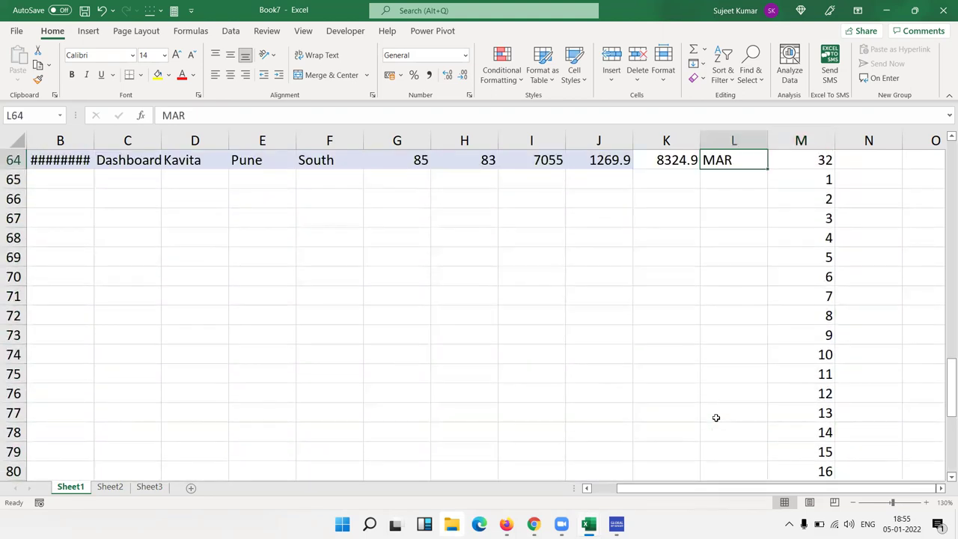
{"action": "key", "text": "Up"}
{"action": "key", "text": "Down"}
{"action": "key", "text": "shift+space"}
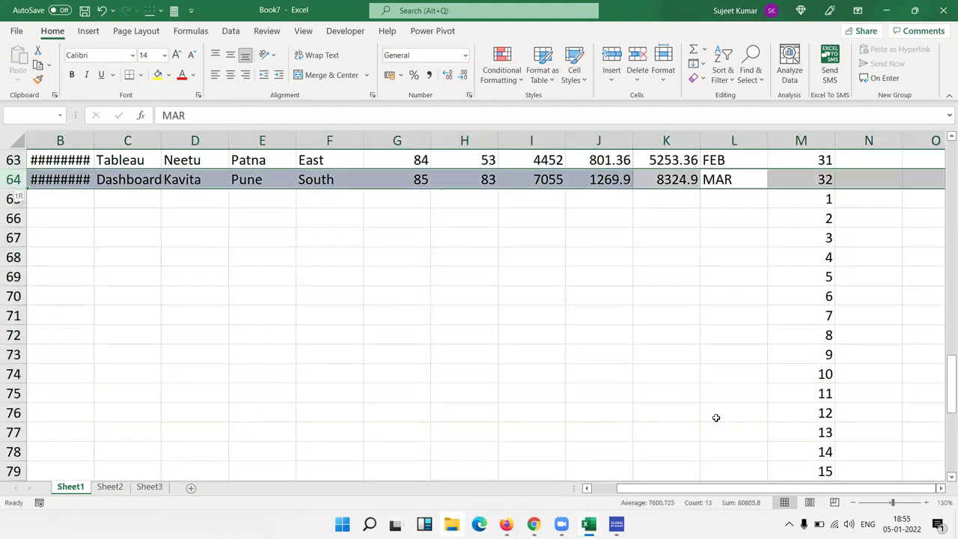
{"action": "key", "text": "Right"}
{"action": "key", "text": "Right"}
{"action": "key", "text": "Left"}
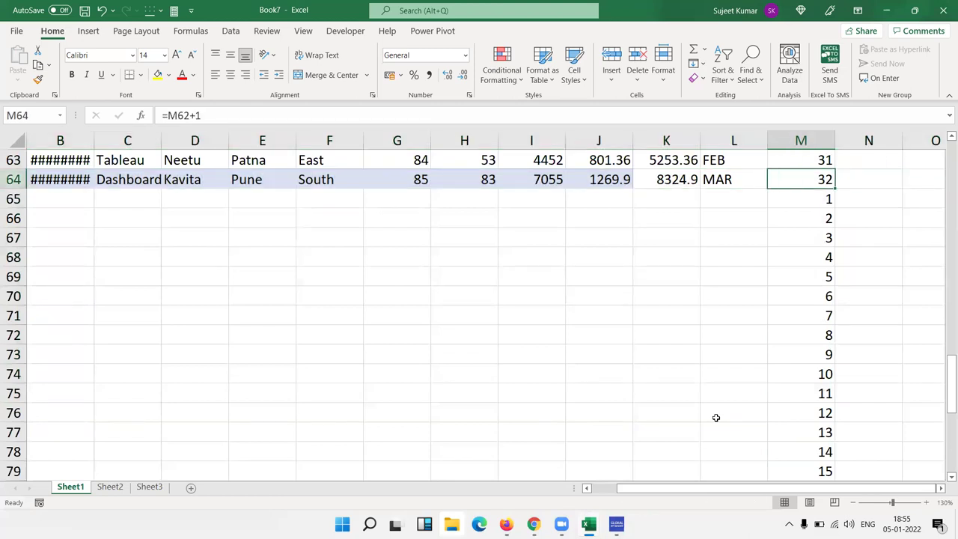
{"action": "key", "text": "ctrl+Up"}
{"action": "key", "text": "Down"}
{"action": "key", "text": "shift+Down"}
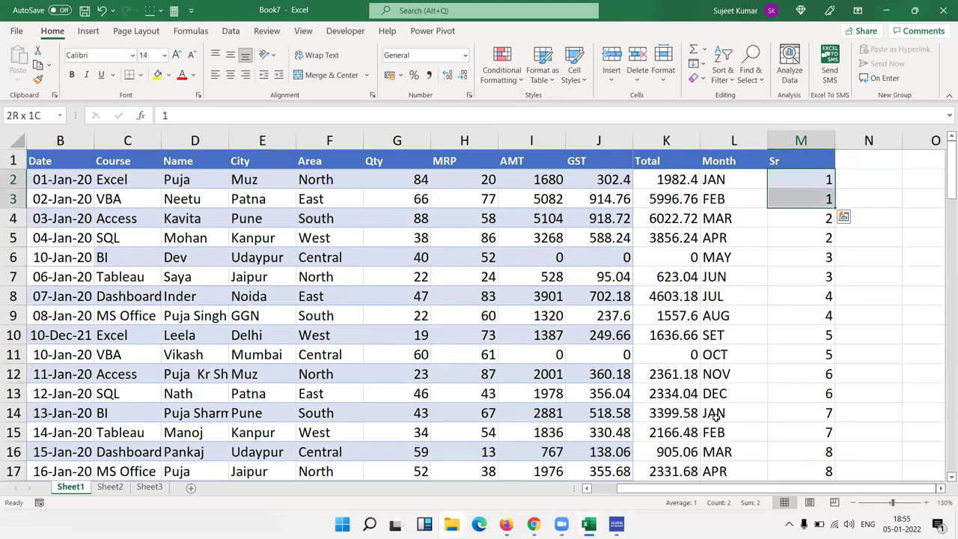
{"action": "key", "text": "shift+Down"}
{"action": "key", "text": "shift+Down"}
{"action": "key", "text": "shift+Down"}
{"action": "key", "text": "shift+Down"}
{"action": "key", "text": "shift+Down"}
{"action": "key", "text": "shift+Down"}
{"action": "key", "text": "shift+Down"}
{"action": "key", "text": "shift+Down"}
{"action": "key", "text": "shift+Down"}
{"action": "key", "text": "shift+Down"}
{"action": "key", "text": "shift+Down"}
{"action": "key", "text": "shift+Down"}
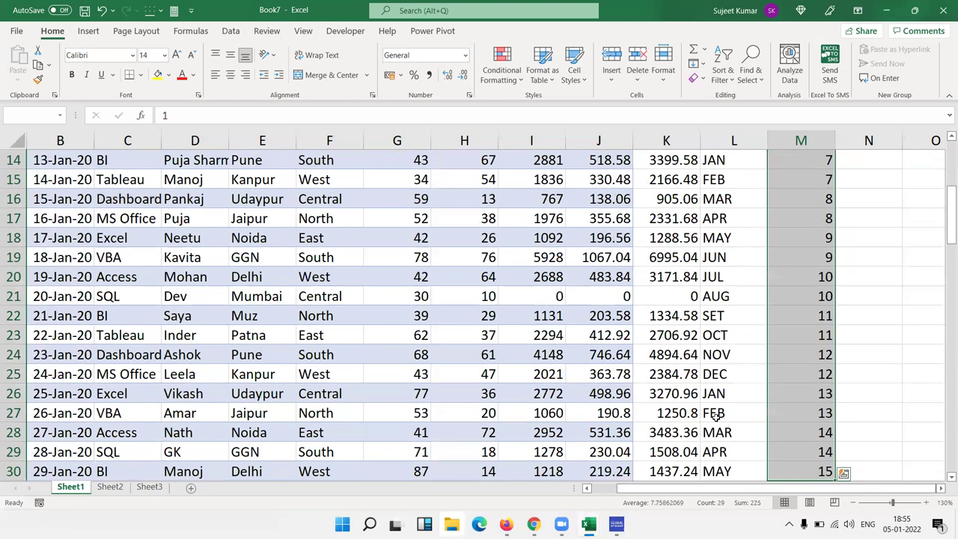
{"action": "key", "text": "Left"}
{"action": "key", "text": "Left"}
Select the whole table range A1:M96
{"action": "key", "text": "Right"}
{"action": "key", "text": "ctrl+Down"}
{"action": "key", "text": "Right"}
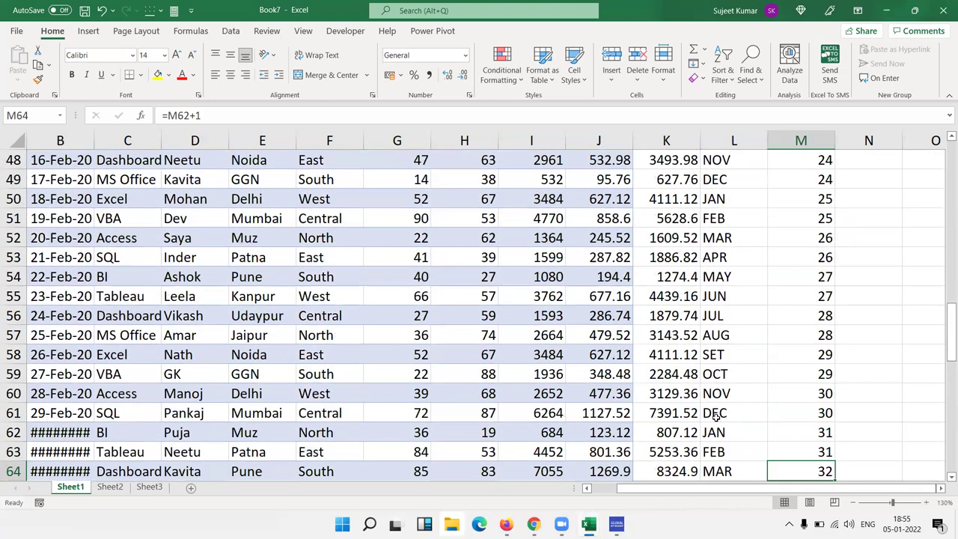
{"action": "key", "text": "Down"}
{"action": "key", "text": "Down"}
{"action": "key", "text": "Down"}
{"action": "key", "text": "Up"}
{"action": "key", "text": "Down"}
{"action": "key", "text": "Down"}
{"action": "key", "text": "Down"}
{"action": "key", "text": "Down"}
{"action": "key", "text": "Down"}
{"action": "key", "text": "ctrl+Down"}
{"action": "key", "text": "shift+Home"}
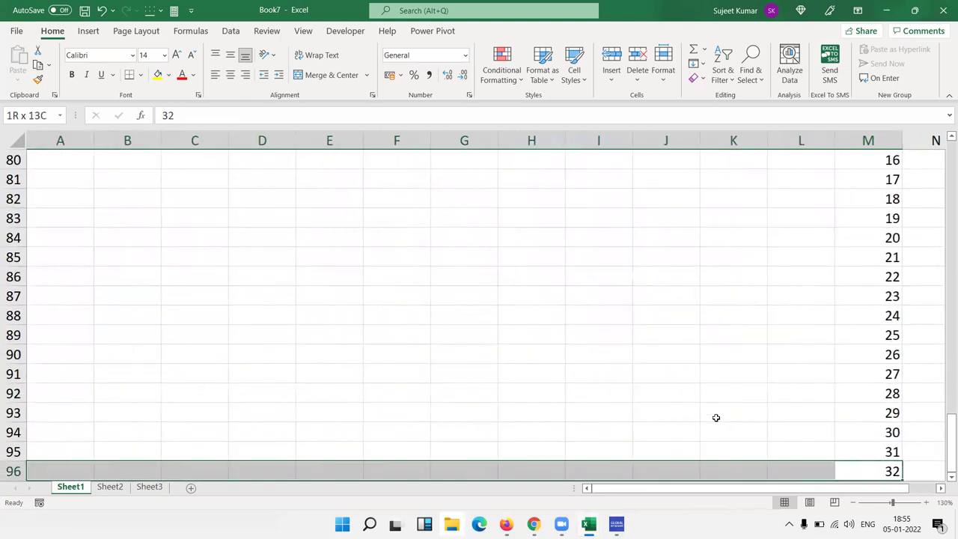
{"action": "key", "text": "ctrl+shift+Up"}
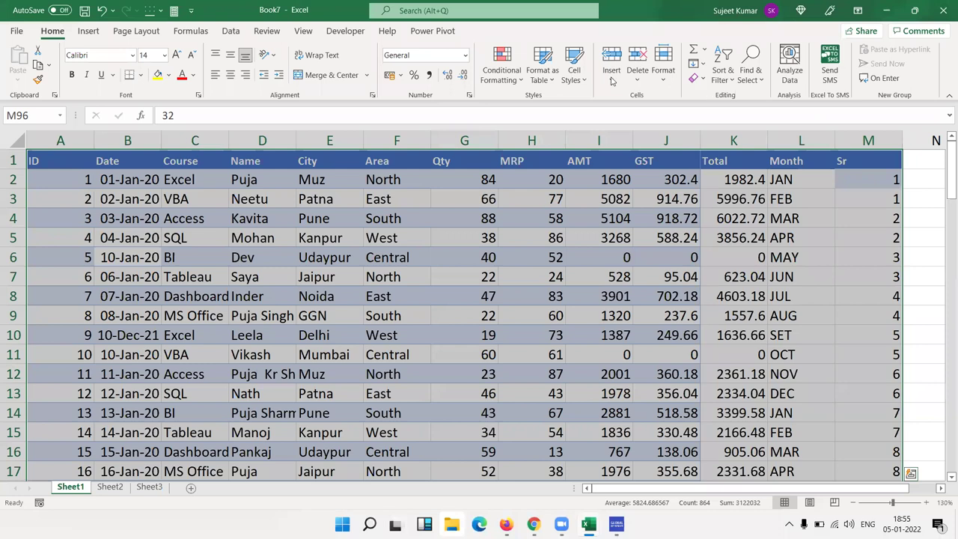
Custom-sort the table by Sr, Smallest to Largest
{"action": "left_click", "coordinate": [750, 71]}
{"action": "key", "text": "Escape"}
{"action": "left_click", "coordinate": [730, 80]}
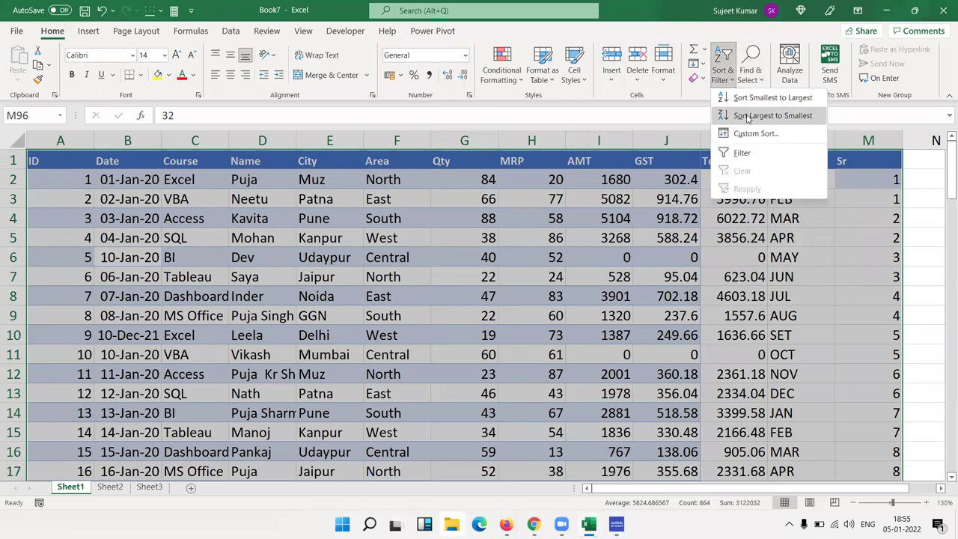
{"action": "left_click", "coordinate": [760, 133]}
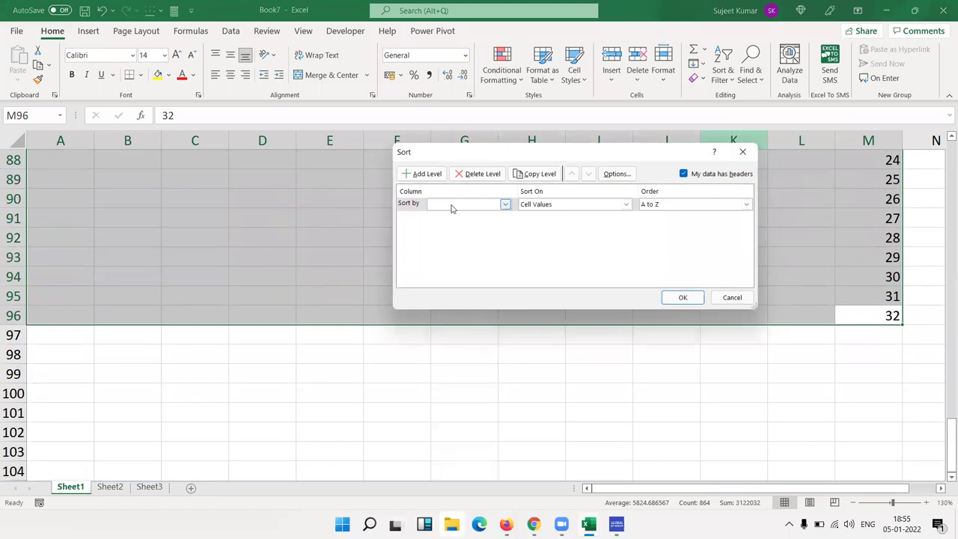
{"action": "left_click", "coordinate": [454, 205]}
{"action": "scroll", "coordinate": [438, 285], "scroll_direction": "down", "scroll_amount": 2}
{"action": "left_click", "coordinate": [443, 312]}
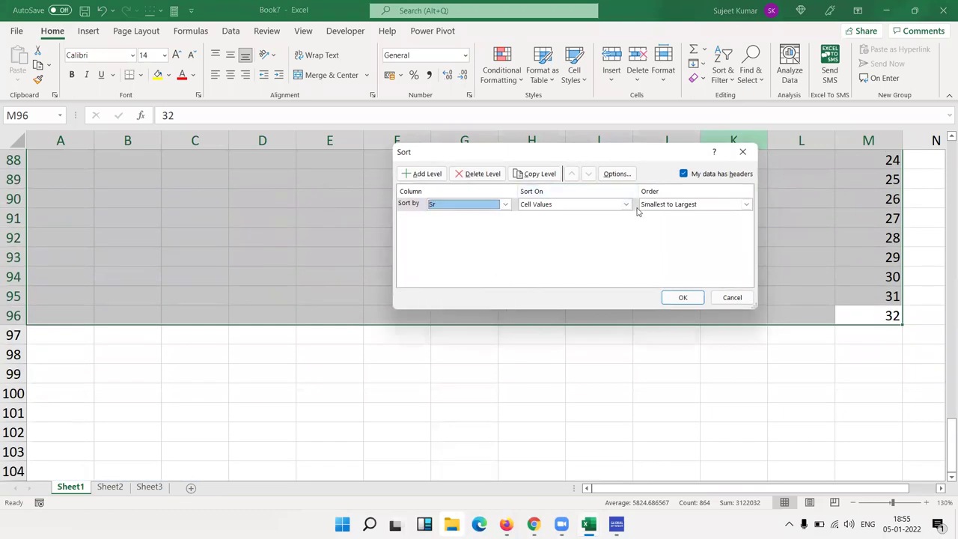
{"action": "left_click", "coordinate": [683, 298]}
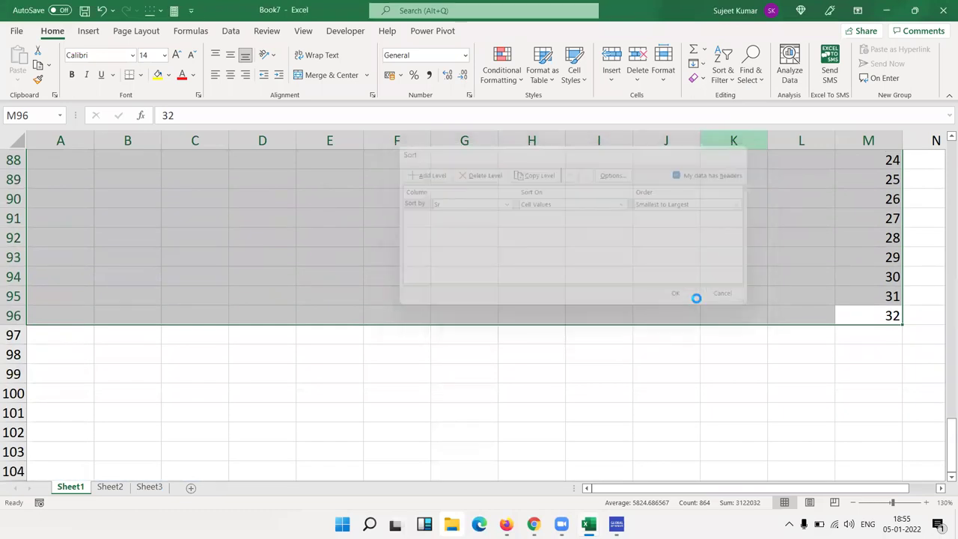
{"action": "scroll", "coordinate": [679, 271], "scroll_direction": "up", "scroll_amount": 1}
{"action": "scroll", "coordinate": [679, 272], "scroll_direction": "up", "scroll_amount": 20}
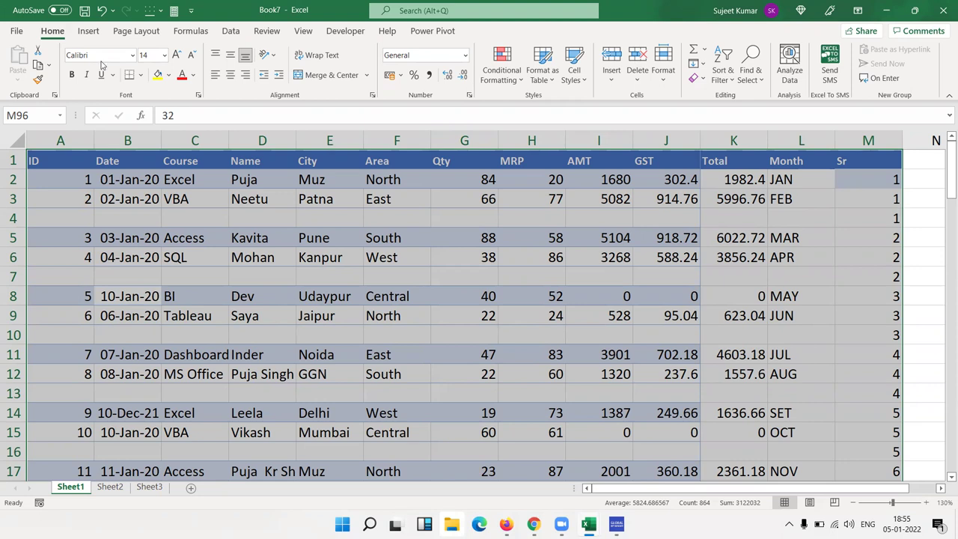
{"action": "left_click", "coordinate": [41, 215]}
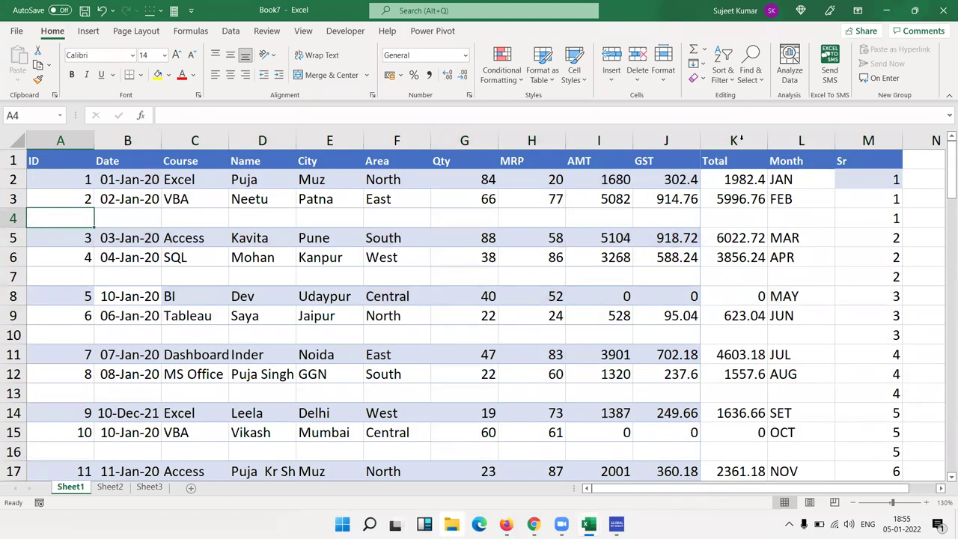
{"action": "left_click", "coordinate": [872, 141]}
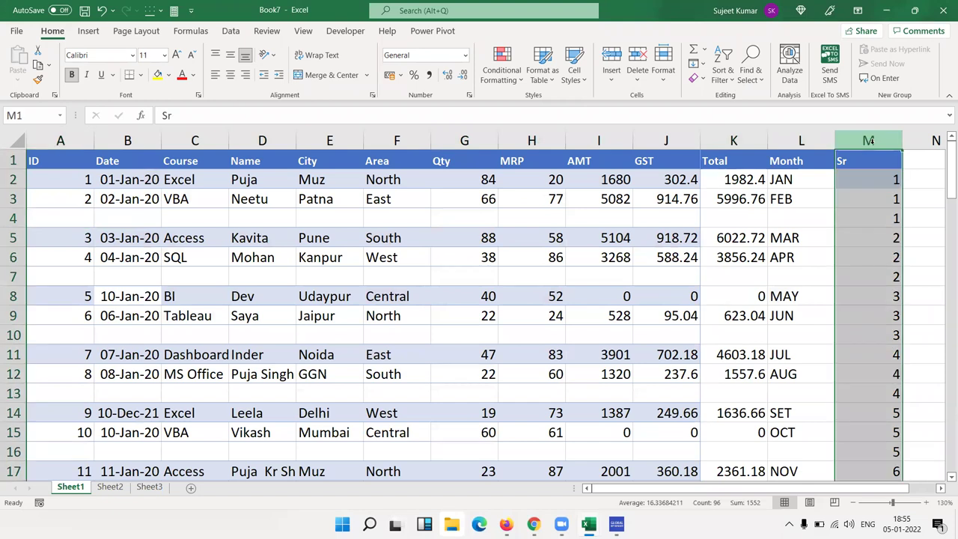
{"action": "key", "text": "Delete"}
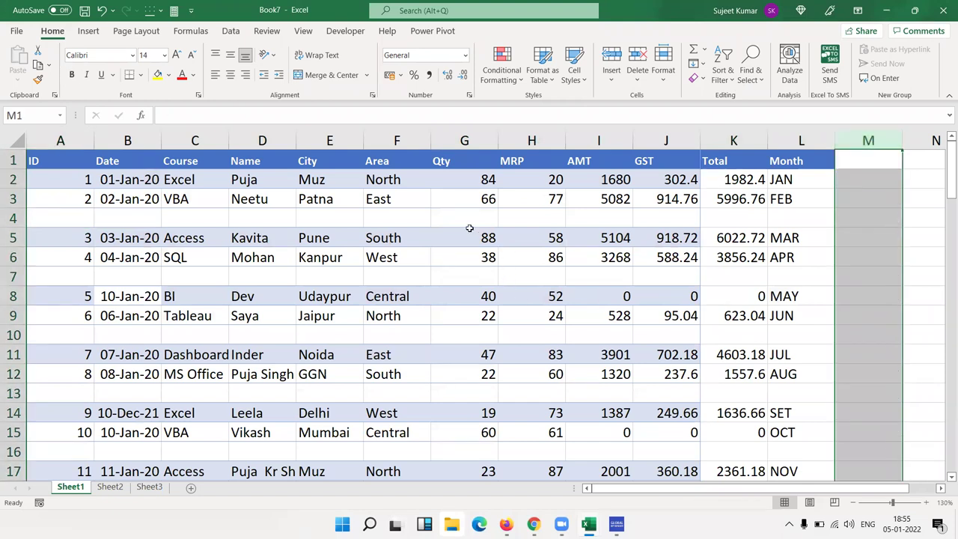
{"action": "left_click", "coordinate": [416, 216]}
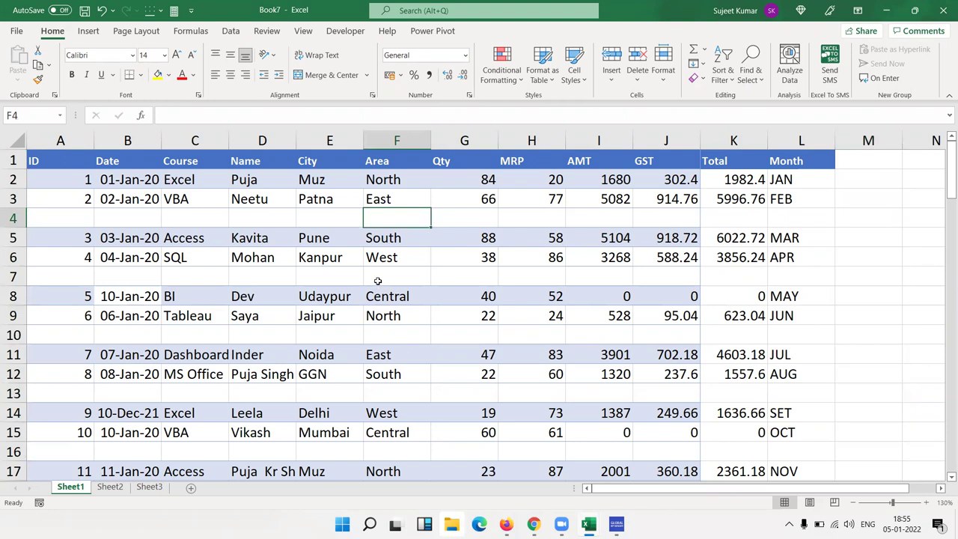
{"action": "left_click", "coordinate": [379, 280]}
{"action": "left_click", "coordinate": [379, 334]}
{"action": "left_click", "coordinate": [385, 393]}
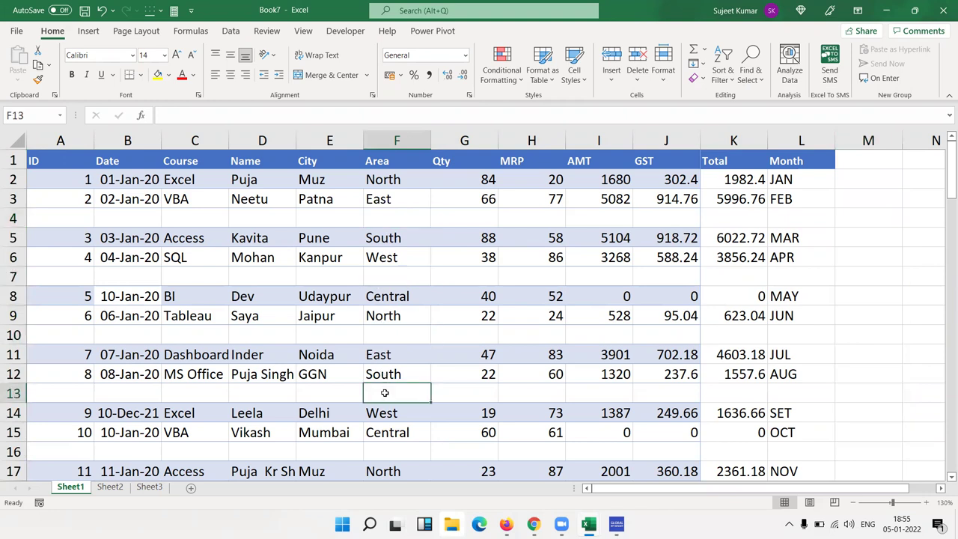
{"action": "left_click", "coordinate": [388, 436]}
{"action": "left_click", "coordinate": [386, 450]}
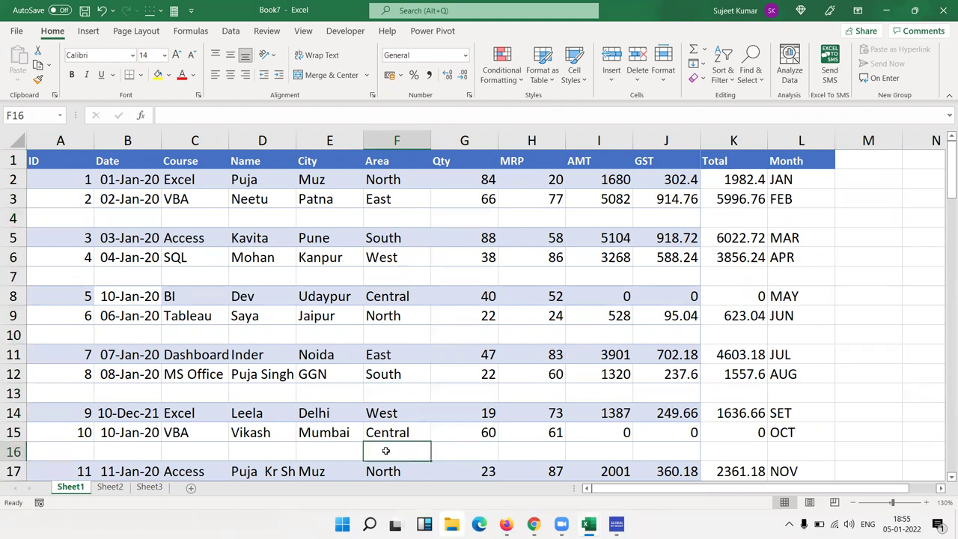
{"action": "left_click", "coordinate": [383, 215]}
{"action": "left_click", "coordinate": [388, 269]}
{"action": "left_click", "coordinate": [385, 334]}
{"action": "left_click", "coordinate": [385, 391]}
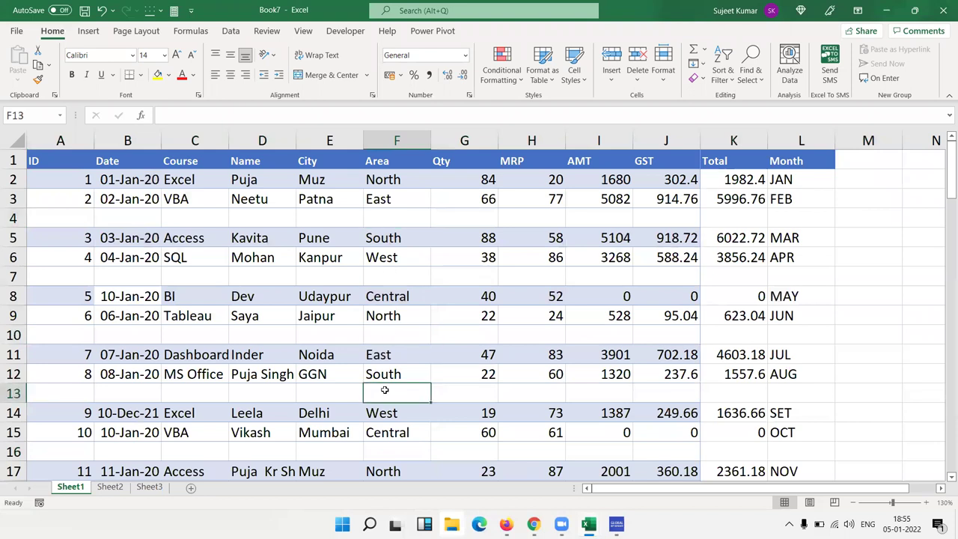
{"action": "left_click", "coordinate": [385, 163]}
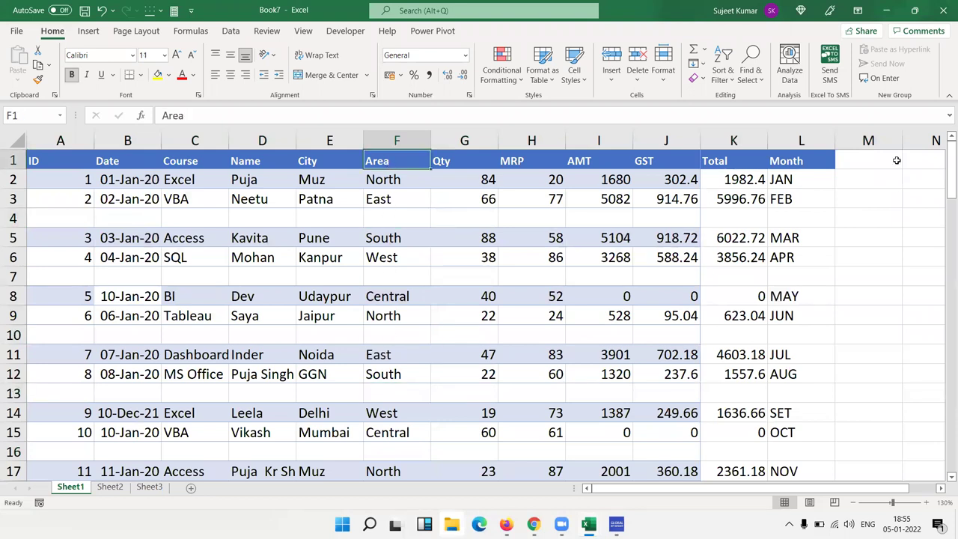
Select the Area column range F1:F96
{"action": "left_click_drag", "start_coordinate": [943, 172], "coordinate": [945, 458]}
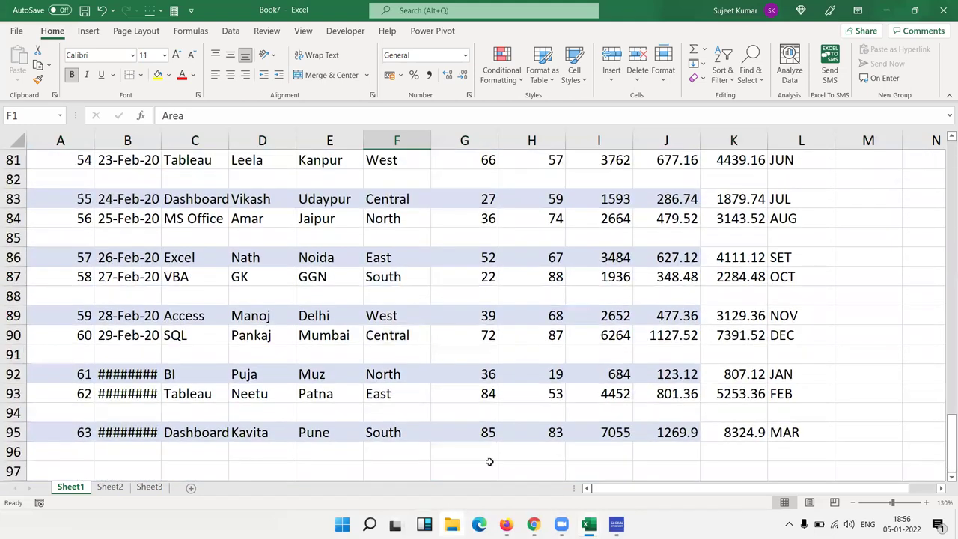
{"action": "left_click", "coordinate": [405, 440], "text": "shift"}
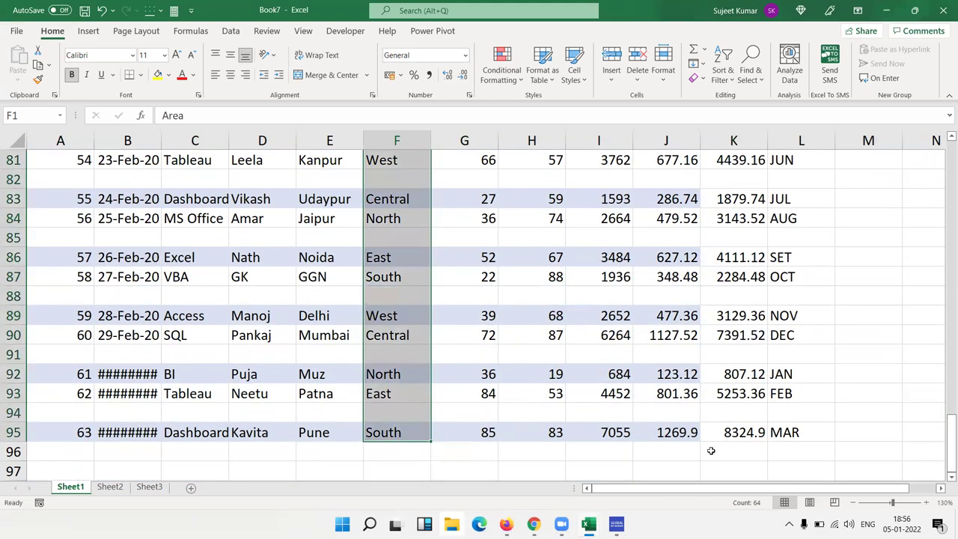
{"action": "left_click", "coordinate": [394, 451], "text": "shift"}
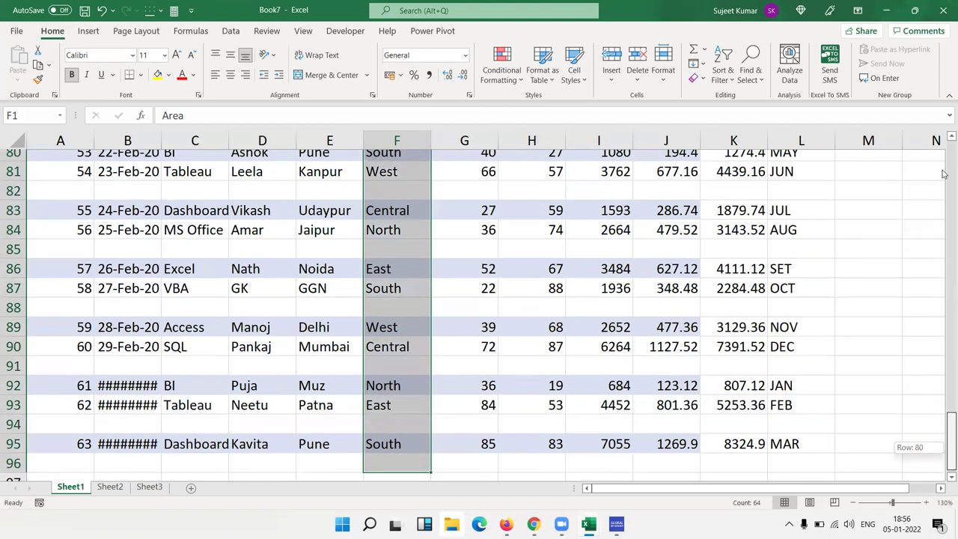
{"action": "left_click_drag", "start_coordinate": [945, 455], "coordinate": [945, 157]}
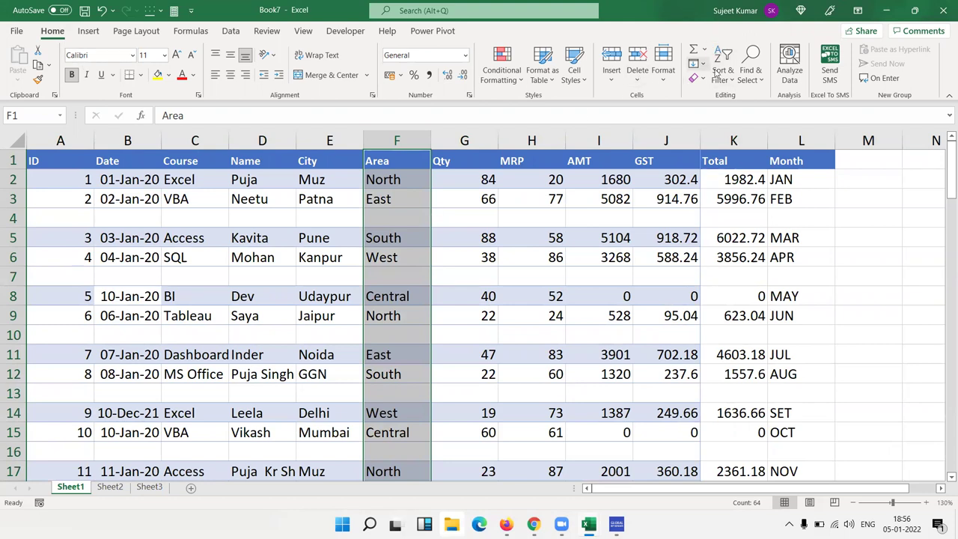
Use Find & Select > Go To Special to pick only the Blanks
{"action": "left_click", "coordinate": [748, 83]}
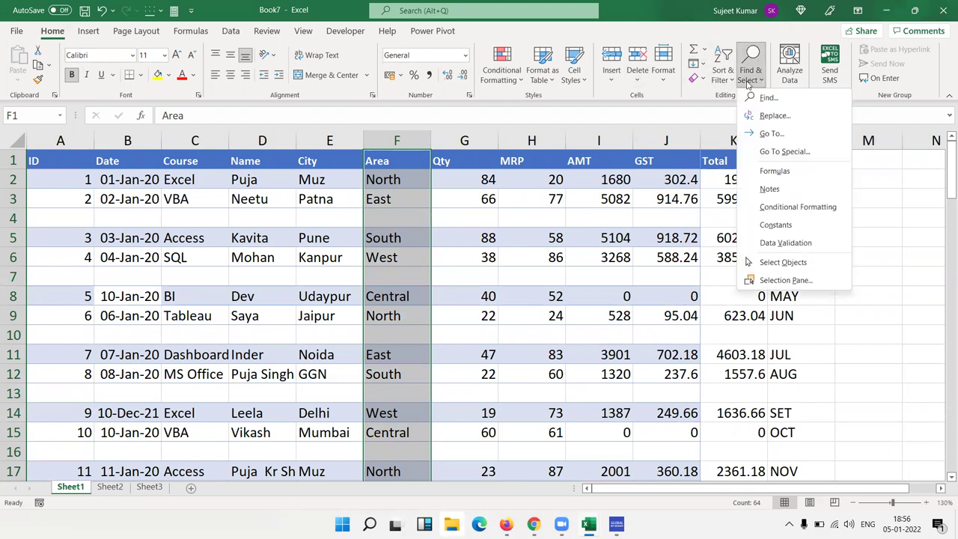
{"action": "left_click", "coordinate": [785, 151]}
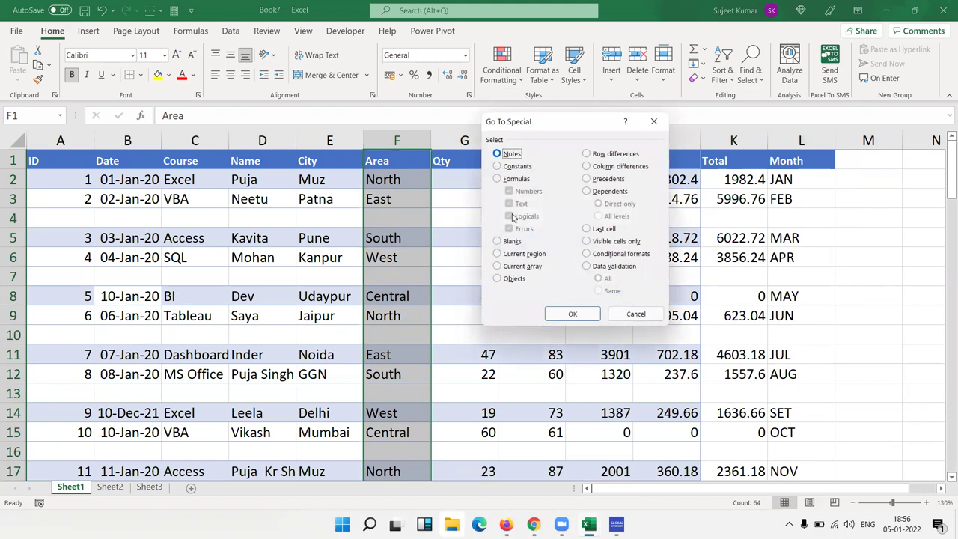
{"action": "left_click", "coordinate": [498, 242]}
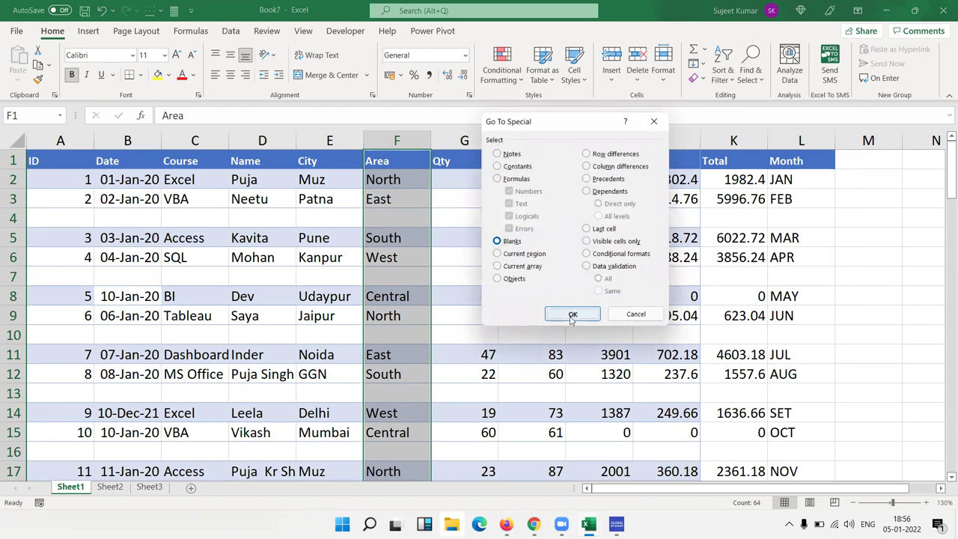
{"action": "left_click", "coordinate": [573, 315]}
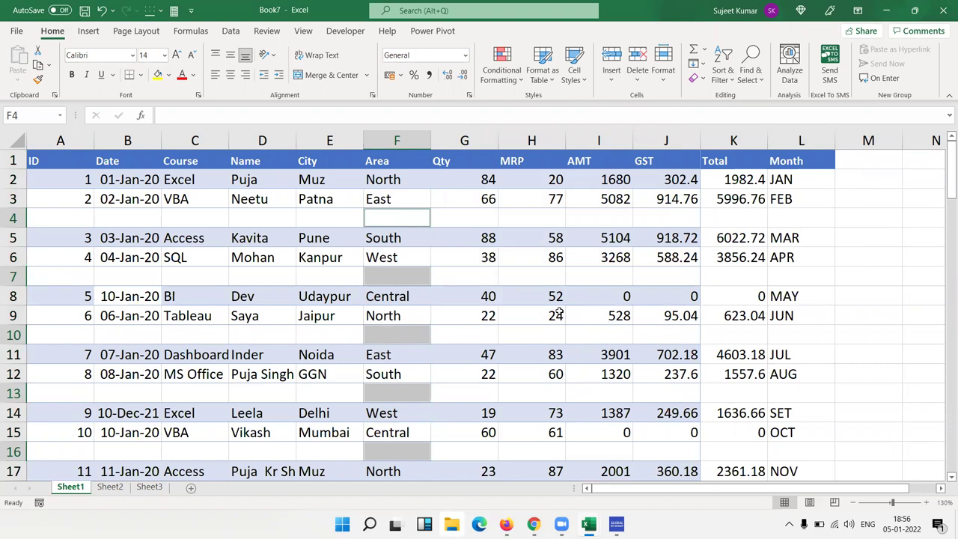
Fill TOTAL into all selected blank Area cells at once with Ctrl+Enter
{"action": "type", "text": "TOTAL"}
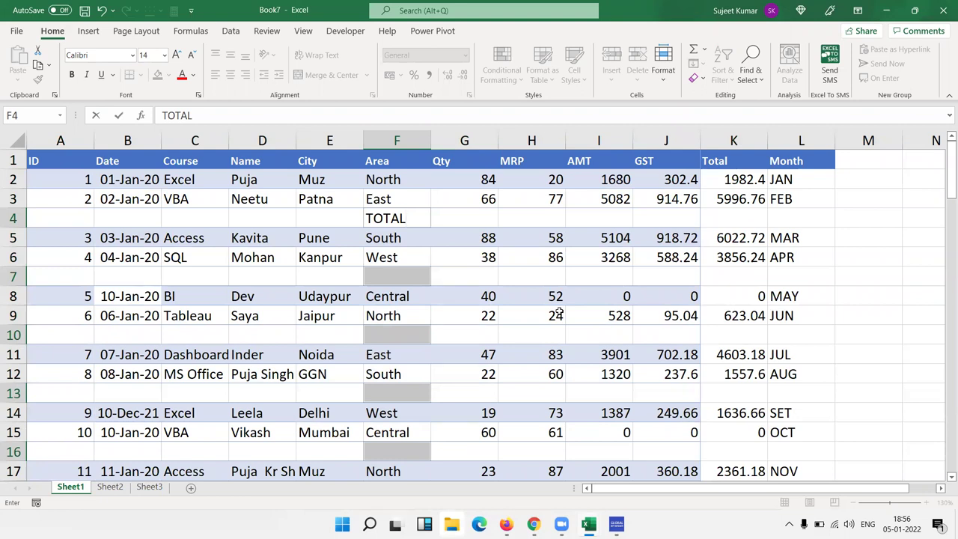
{"action": "key", "text": "ctrl+Return"}
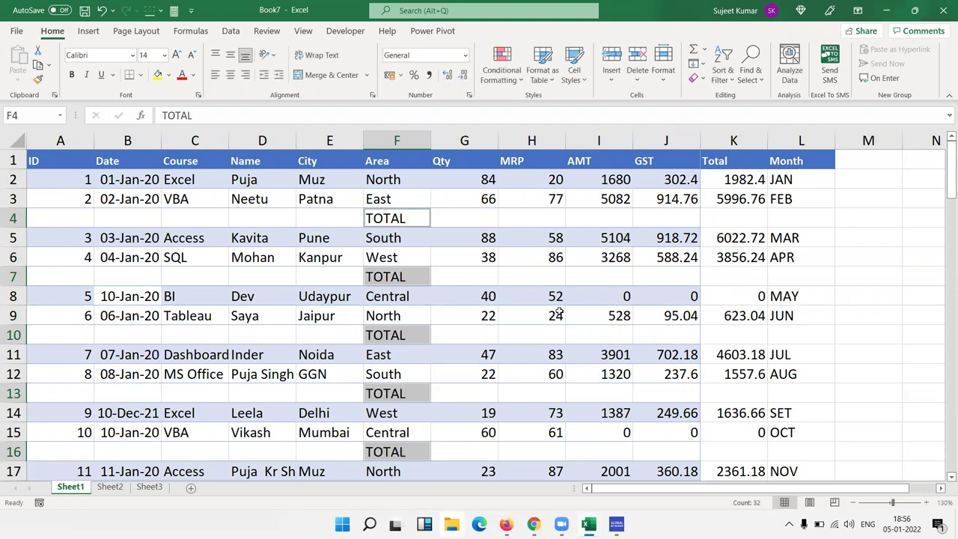
{"action": "scroll", "coordinate": [369, 354], "scroll_direction": "down", "scroll_amount": 7}
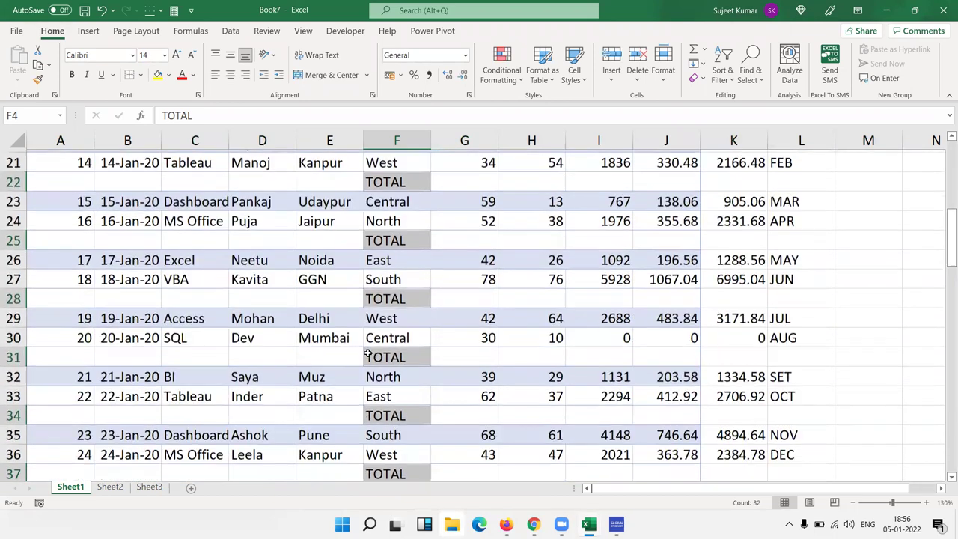
{"action": "scroll", "coordinate": [370, 354], "scroll_direction": "down", "scroll_amount": 7}
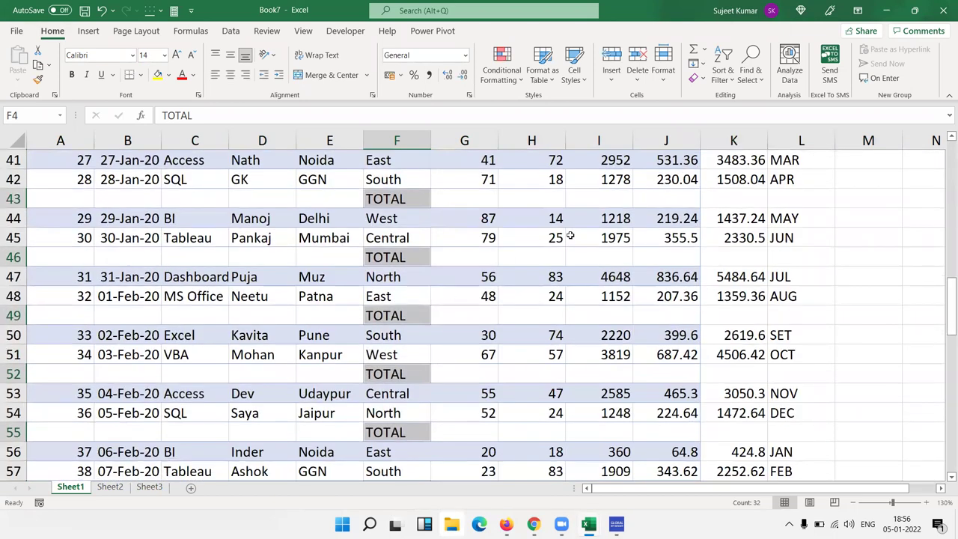
{"action": "scroll", "coordinate": [431, 356], "scroll_direction": "down", "scroll_amount": 3}
{"action": "scroll", "coordinate": [427, 352], "scroll_direction": "down", "scroll_amount": 7}
{"action": "scroll", "coordinate": [427, 351], "scroll_direction": "up", "scroll_amount": 20}
{"action": "scroll", "coordinate": [427, 318], "scroll_direction": "up", "scroll_amount": 4}
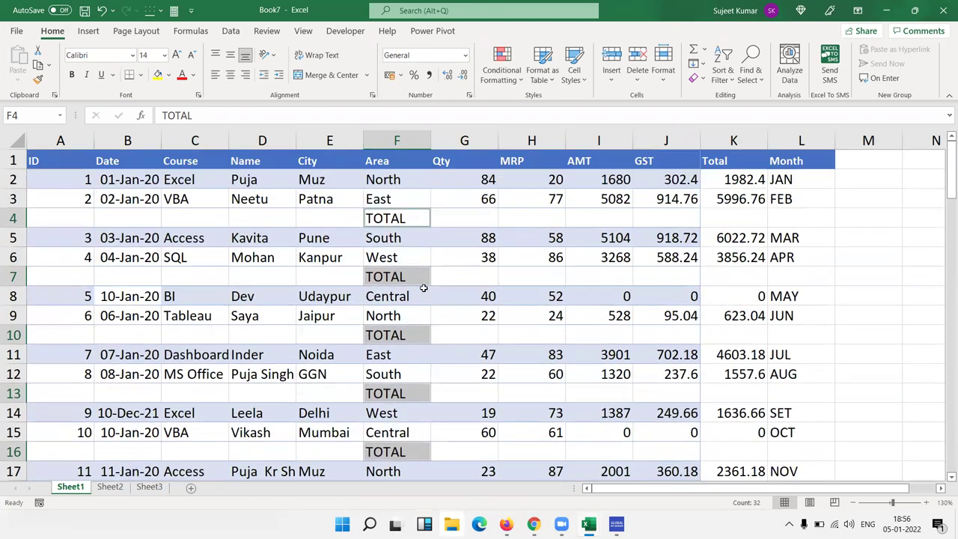
Select the Qty header G1 and scroll through the column to review it
{"action": "left_click", "coordinate": [478, 167]}
{"action": "scroll", "coordinate": [502, 275], "scroll_direction": "down", "scroll_amount": 13}
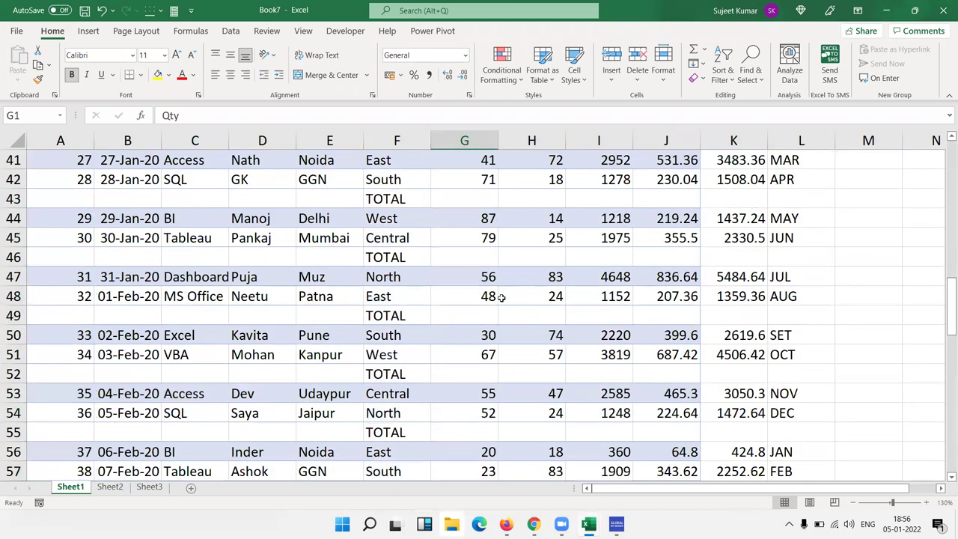
{"action": "scroll", "coordinate": [502, 319], "scroll_direction": "down", "scroll_amount": 17}
{"action": "scroll", "coordinate": [498, 307], "scroll_direction": "down", "scroll_amount": 17}
{"action": "scroll", "coordinate": [492, 285], "scroll_direction": "up", "scroll_amount": 10}
{"action": "scroll", "coordinate": [492, 280], "scroll_direction": "up", "scroll_amount": 3}
{"action": "scroll", "coordinate": [492, 278], "scroll_direction": "up", "scroll_amount": 3}
{"action": "scroll", "coordinate": [492, 278], "scroll_direction": "up", "scroll_amount": 3}
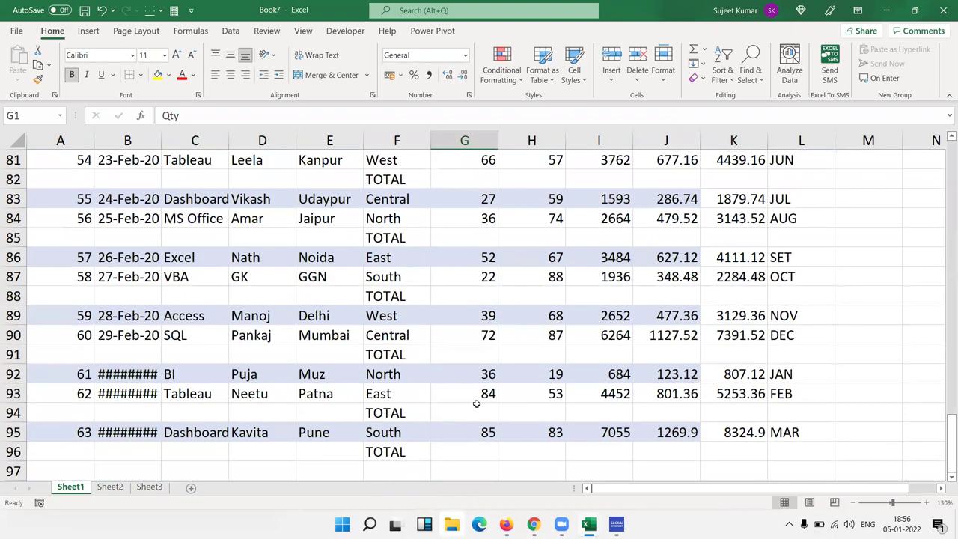
Select only the blank Qty cells in G1:G96 via Go To Special > Blanks
{"action": "left_click", "coordinate": [472, 453], "text": "shift"}
{"action": "left_click_drag", "start_coordinate": [944, 453], "coordinate": [943, 173]}
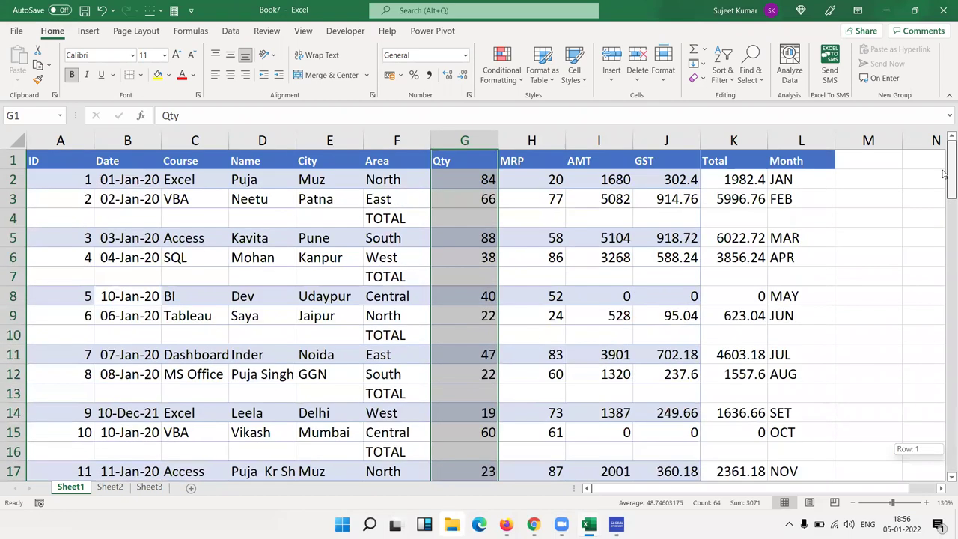
{"action": "key", "text": "ctrl+g"}
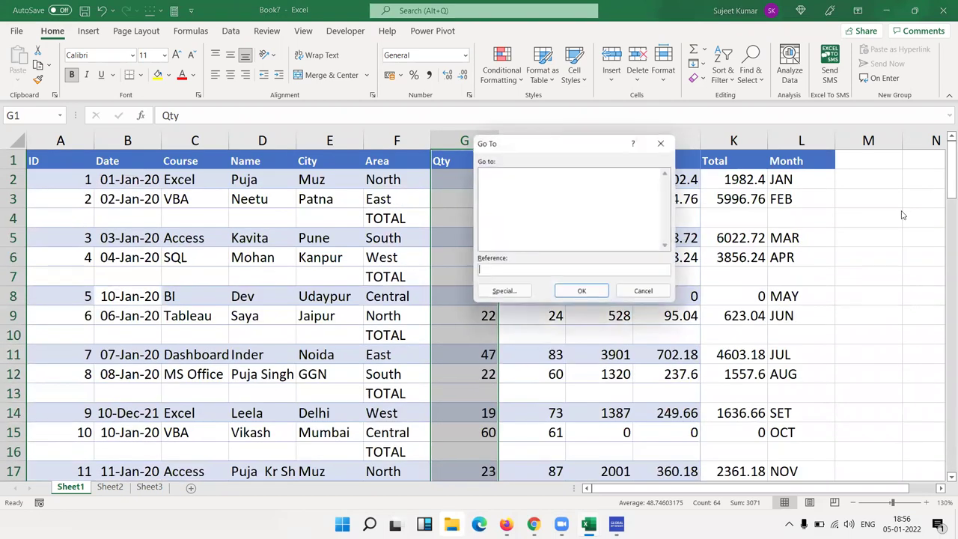
{"action": "left_click", "coordinate": [500, 293]}
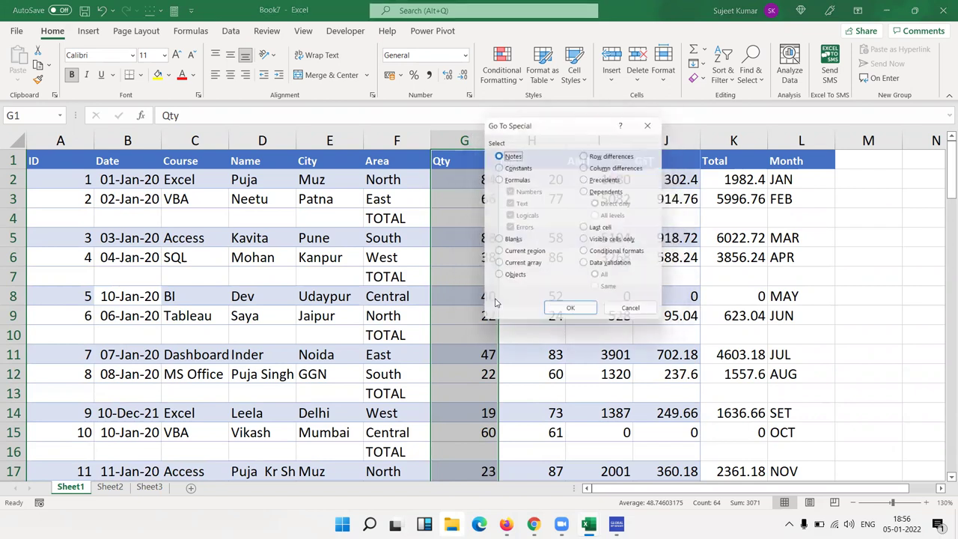
{"action": "left_click", "coordinate": [513, 242]}
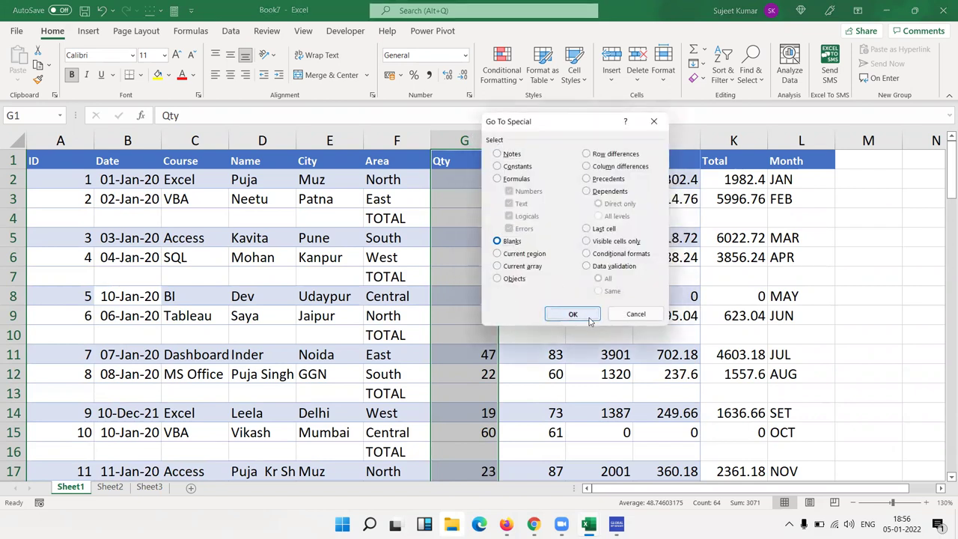
{"action": "left_click", "coordinate": [591, 316]}
Enter =SUM(G2:G3) into every blank Qty cell and make the sums bold
{"action": "type", "text": "="}
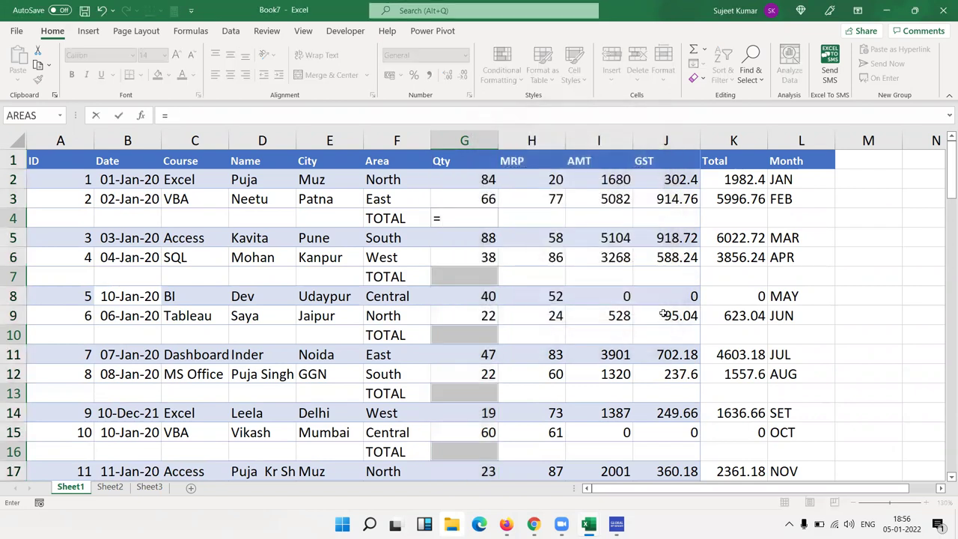
{"action": "type", "text": "sum"}
{"action": "key", "text": "Tab"}
{"action": "key", "text": "Up"}
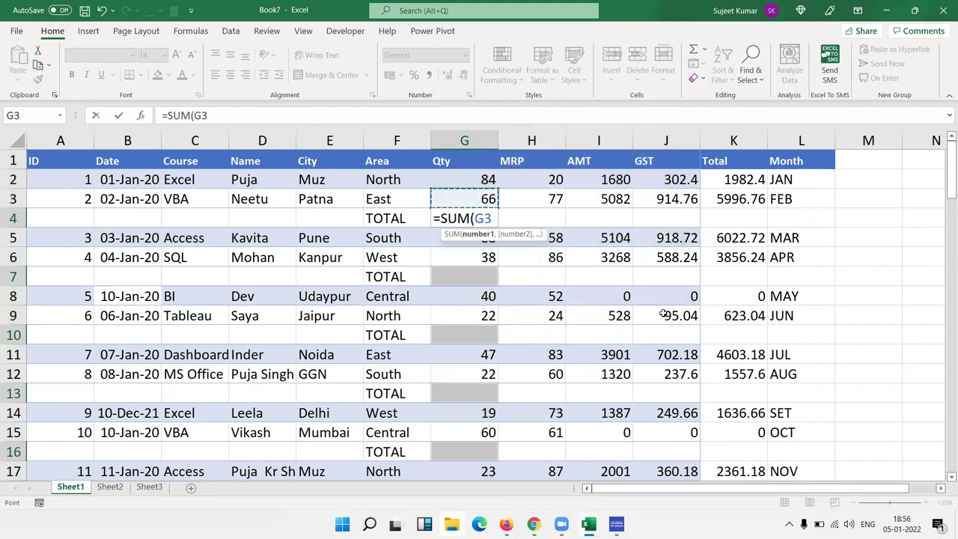
{"action": "key", "text": "shift+Up"}
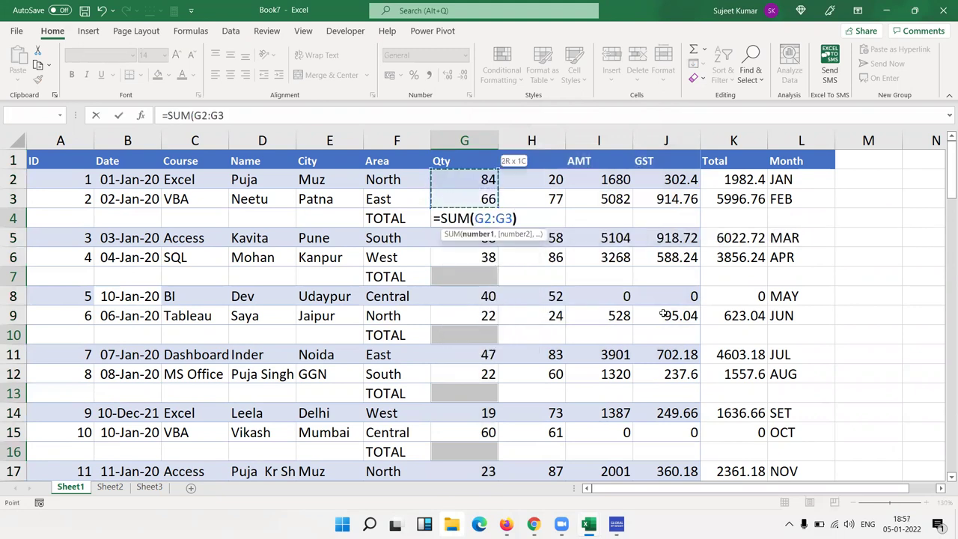
{"action": "type", "text": ")"}
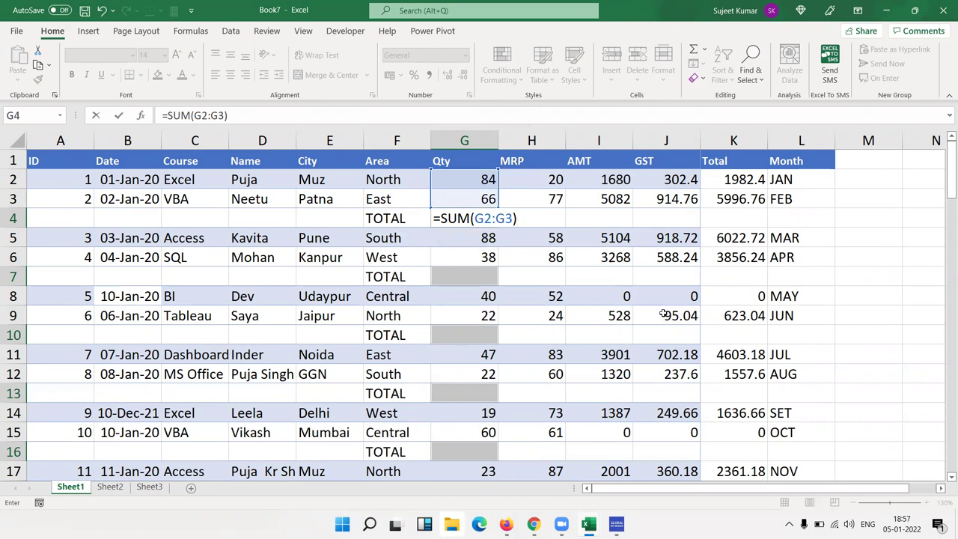
{"action": "key", "text": "ctrl+Return"}
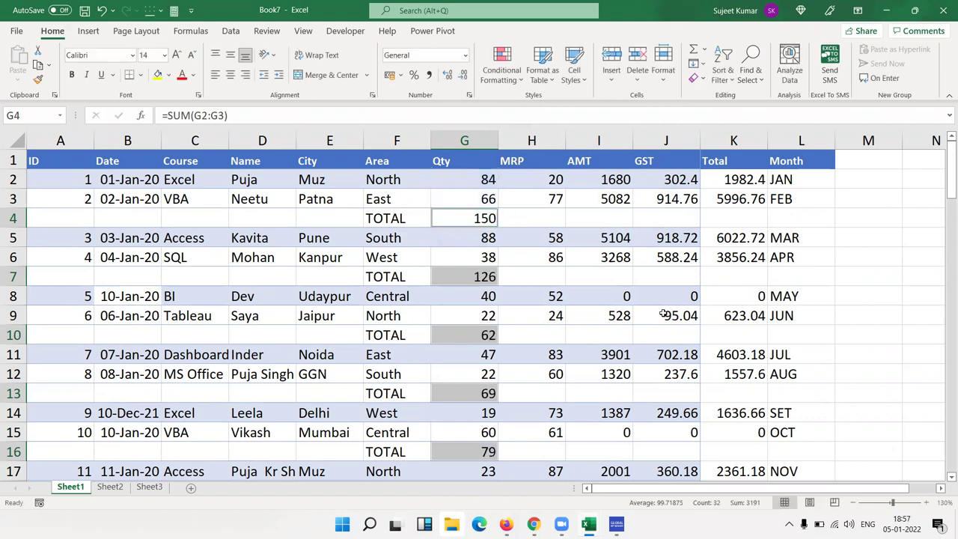
{"action": "key", "text": "ctrl+b"}
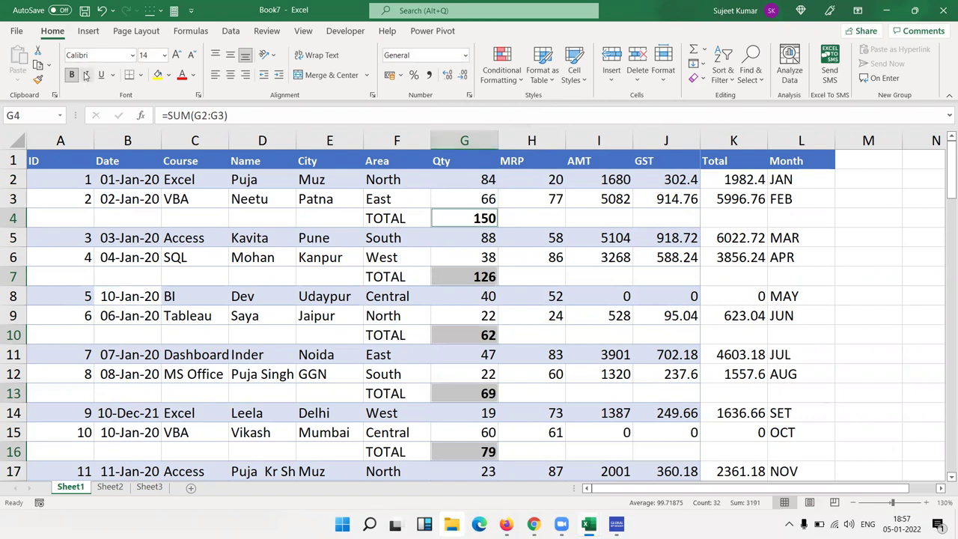
Clear the selection and dismiss the save-changes prompt after trying to close
{"action": "left_click", "coordinate": [450, 331]}
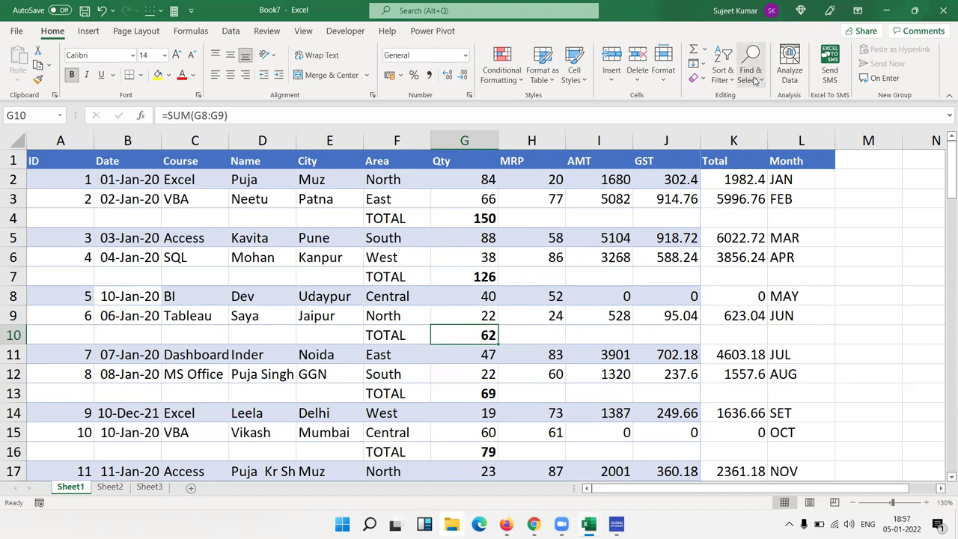
{"action": "left_click", "coordinate": [944, 9]}
{"action": "key", "text": "Escape"}
{"action": "left_click", "coordinate": [110, 488]}
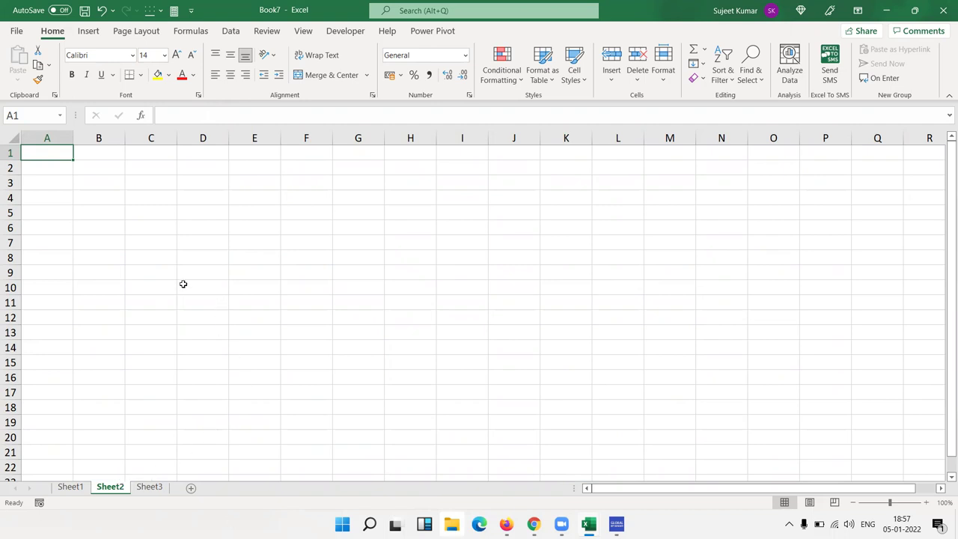
{"action": "left_click", "coordinate": [182, 260]}
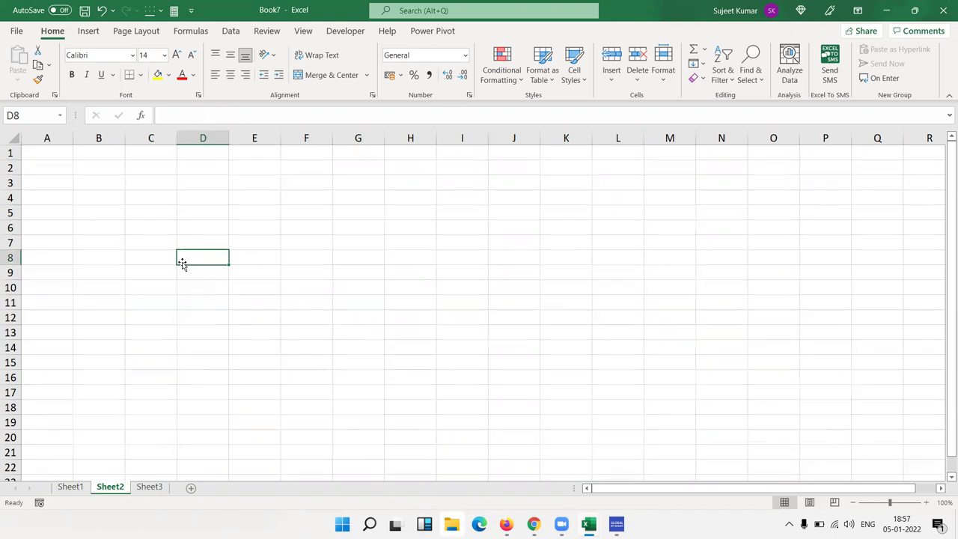
Browse the File overview and ribbon tabs, ending on the Formulas tab's Math & Trig list
{"action": "left_click", "coordinate": [18, 31]}
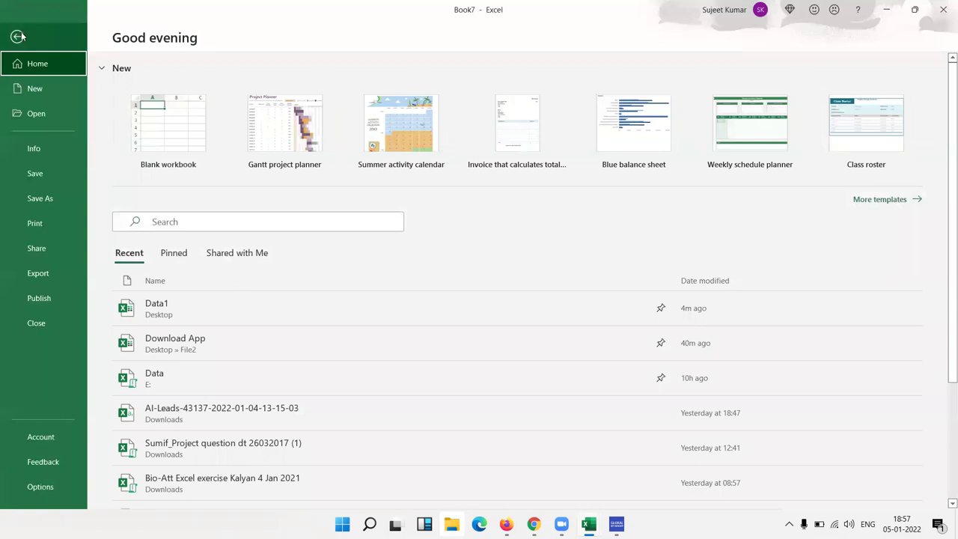
{"action": "left_click", "coordinate": [18, 37]}
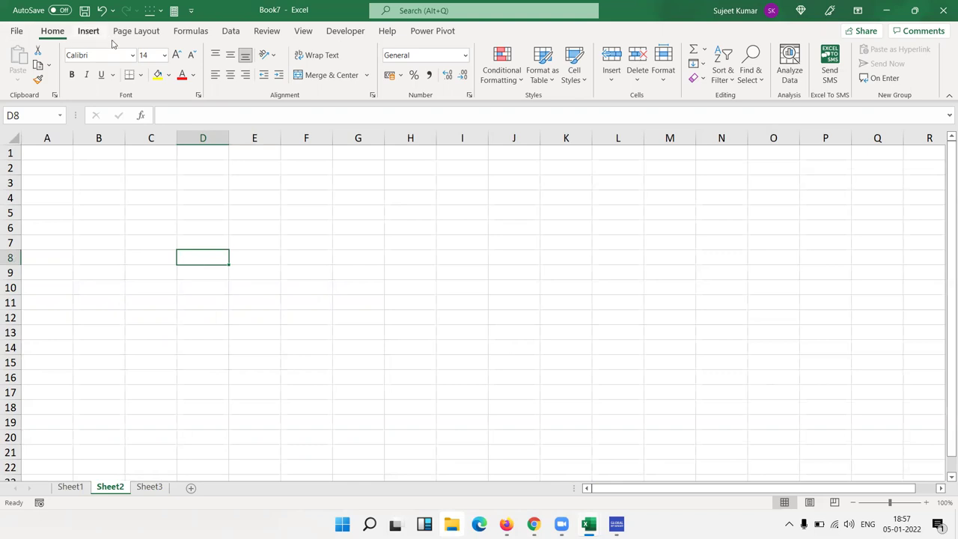
{"action": "left_click", "coordinate": [351, 35]}
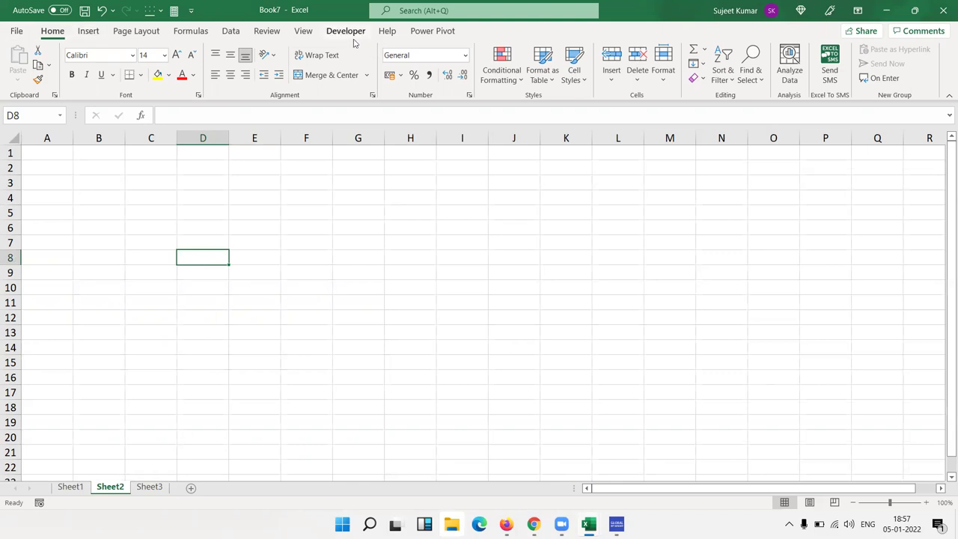
{"action": "left_click", "coordinate": [303, 32]}
{"action": "left_click", "coordinate": [267, 32]}
{"action": "left_click", "coordinate": [230, 33]}
{"action": "left_click", "coordinate": [190, 32]}
{"action": "left_click", "coordinate": [136, 31]}
{"action": "left_click", "coordinate": [75, 33]}
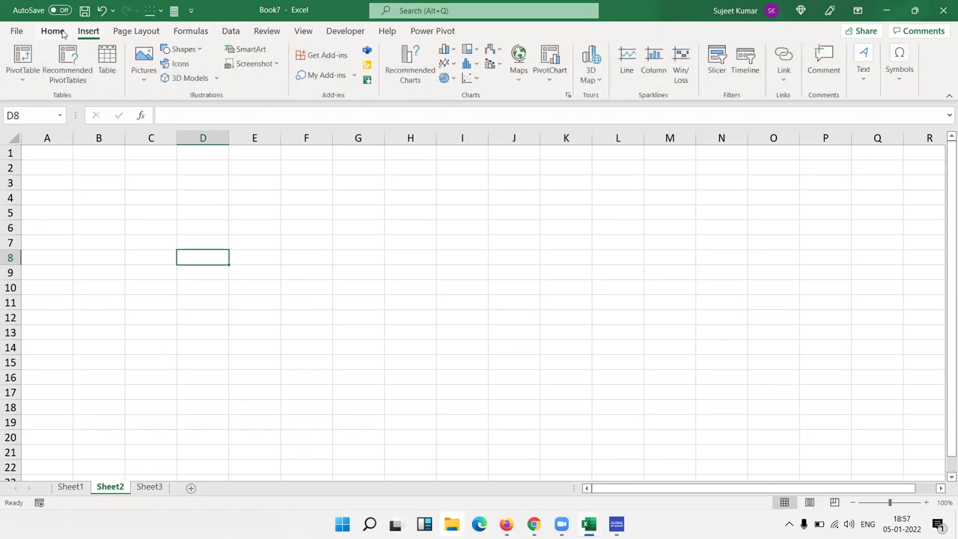
{"action": "left_click", "coordinate": [48, 35]}
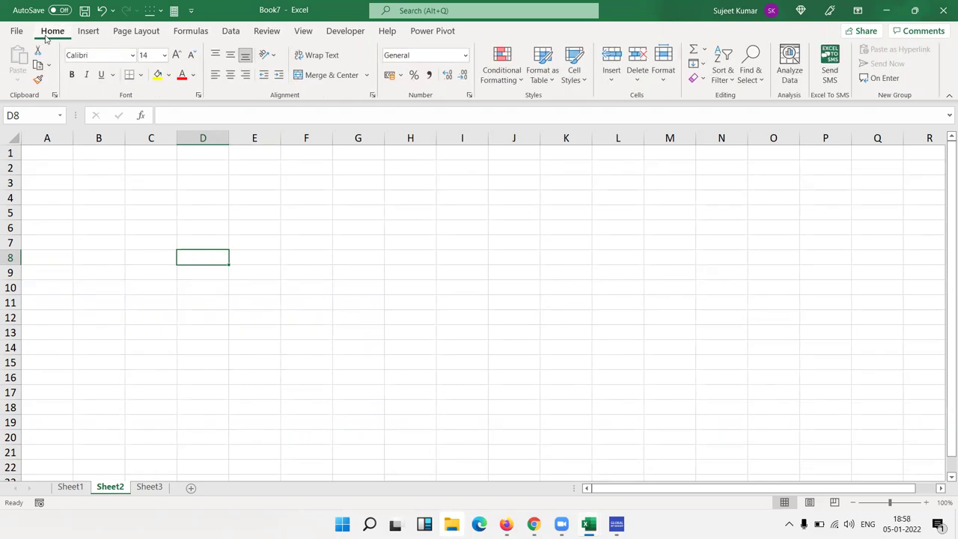
{"action": "left_click", "coordinate": [187, 38]}
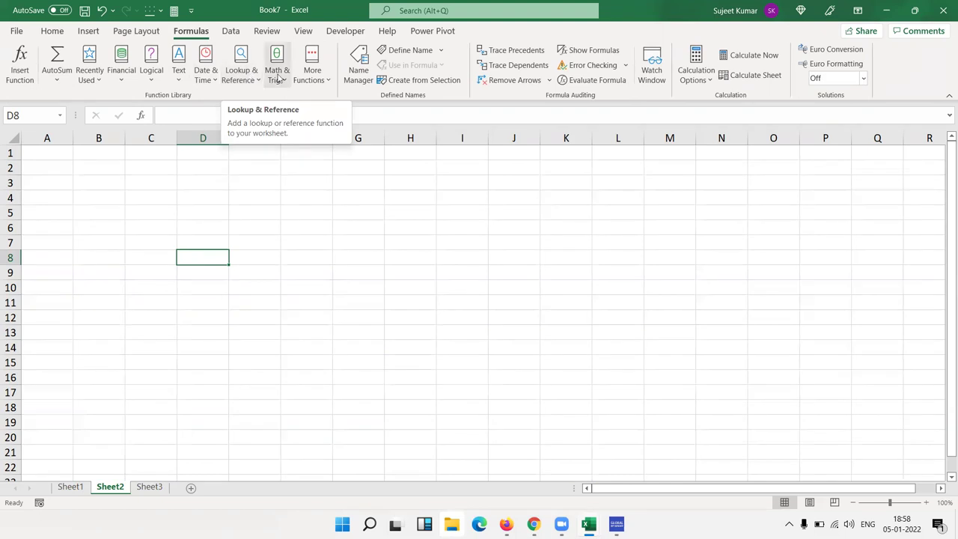
{"action": "left_click", "coordinate": [277, 77]}
{"action": "left_click", "coordinate": [317, 77]}
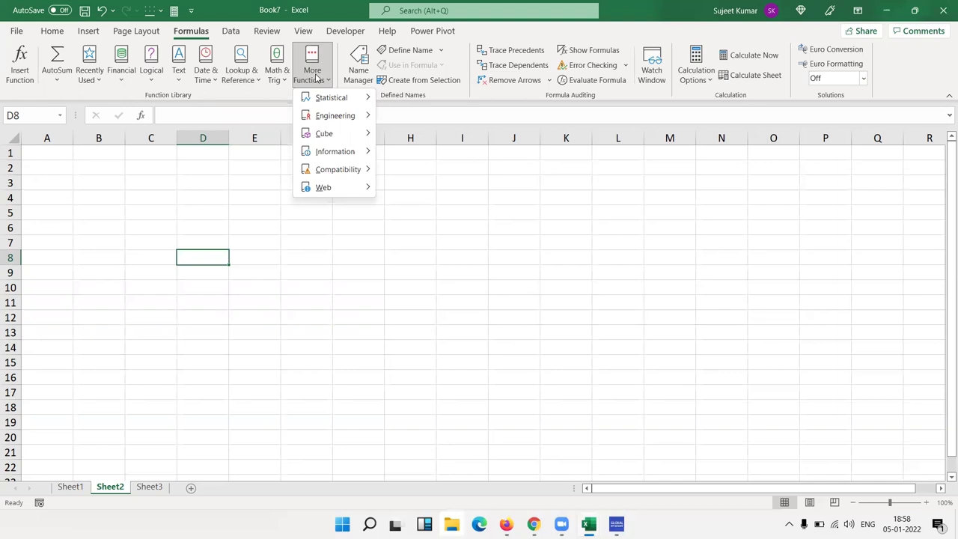
{"action": "left_click", "coordinate": [316, 78]}
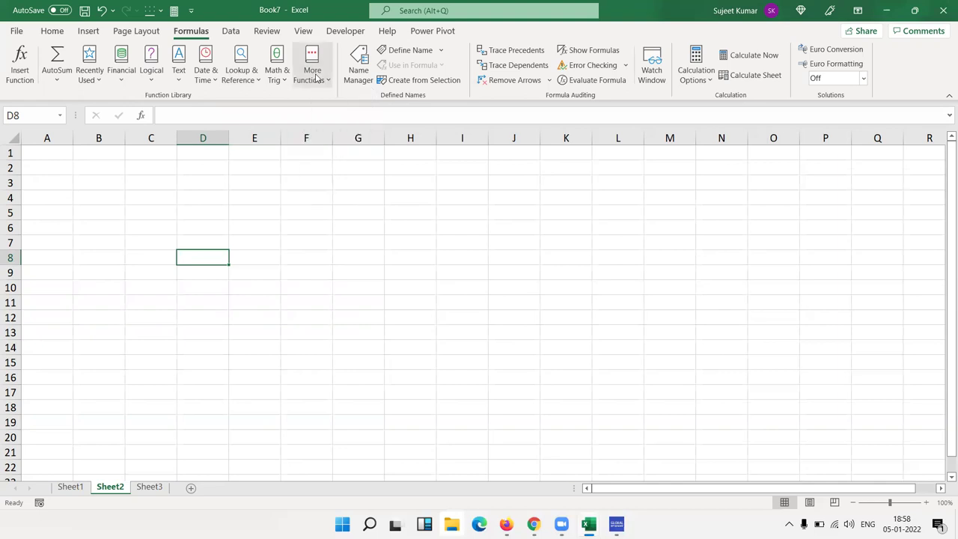
{"action": "left_click", "coordinate": [250, 158]}
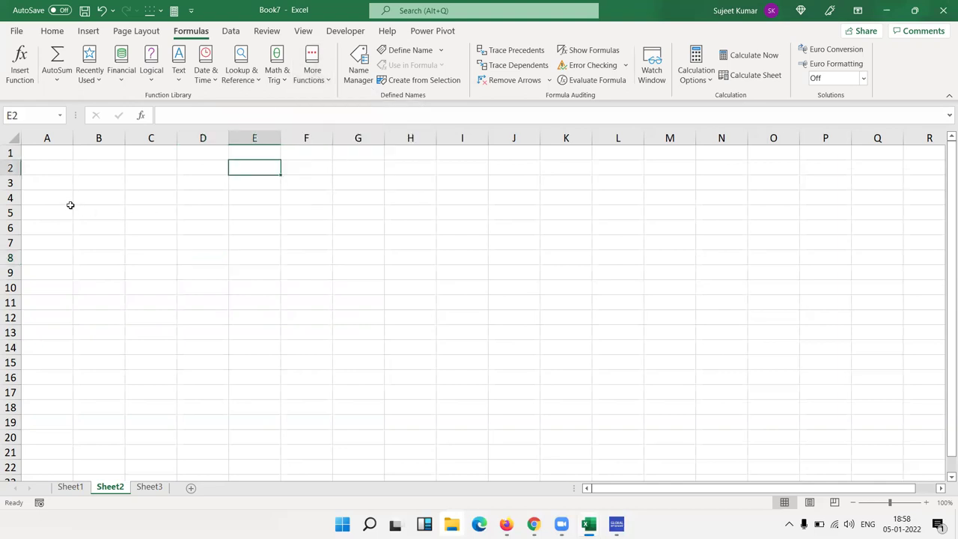
{"action": "left_click", "coordinate": [53, 179]}
{"action": "left_click", "coordinate": [58, 156]}
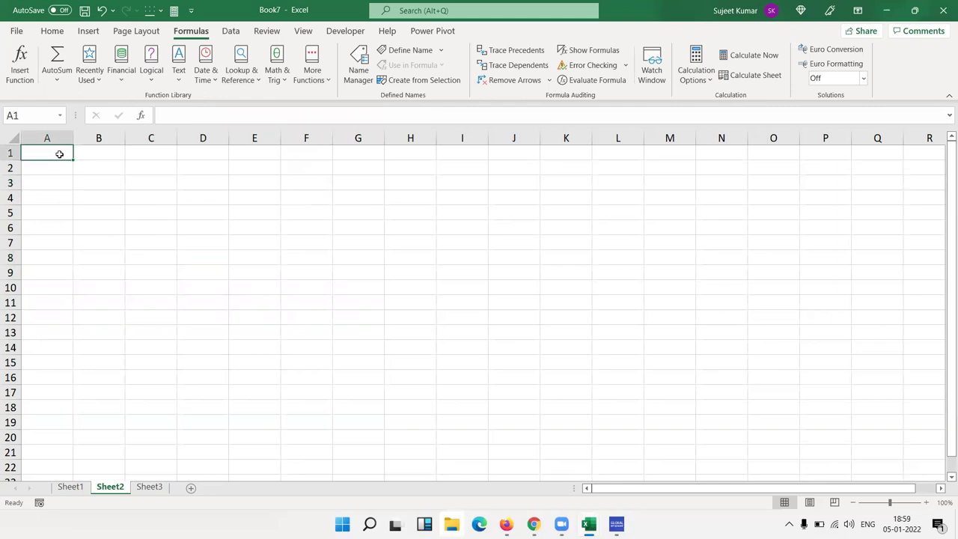
{"action": "left_click", "coordinate": [156, 167]}
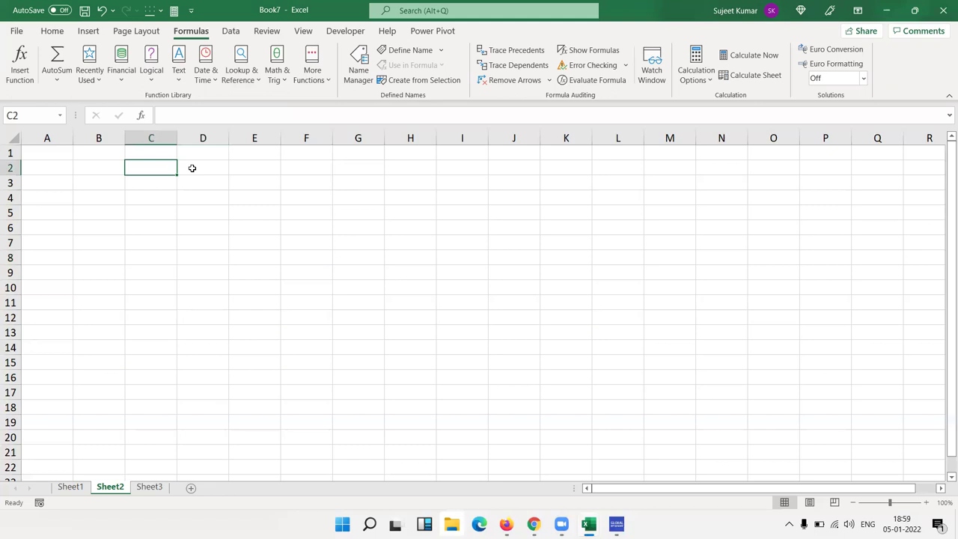
Enter 'Data Storage' in cell D2
{"action": "left_click", "coordinate": [192, 168]}
{"action": "type", "text": "Da"}
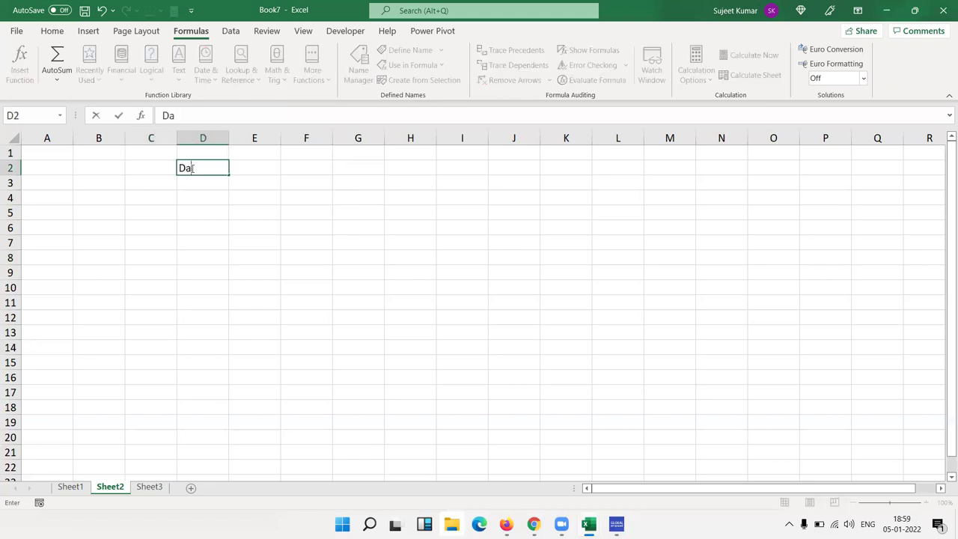
{"action": "type", "text": "ta Storage"}
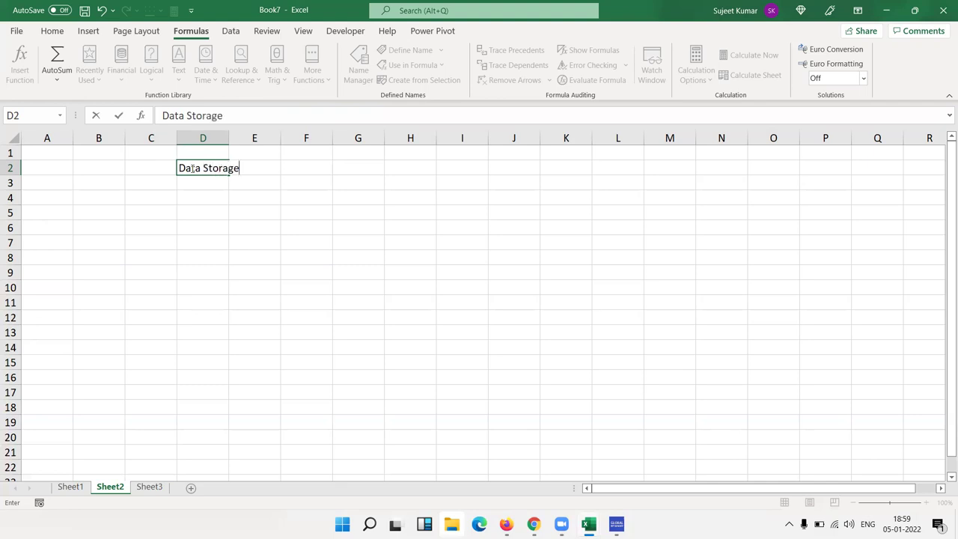
{"action": "key", "text": "Return"}
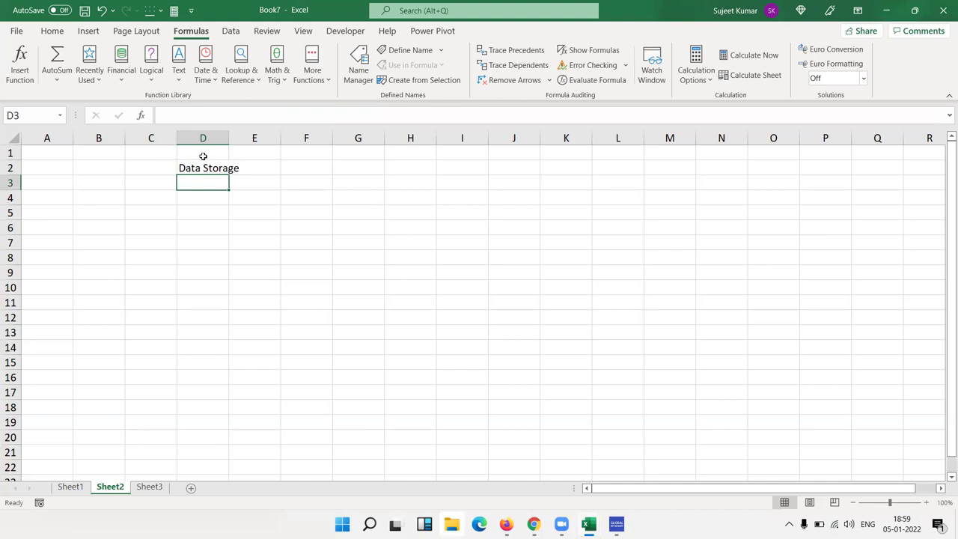
Move the selection from C9 around the sheet with arrow keys to E4
{"action": "left_click", "coordinate": [172, 278]}
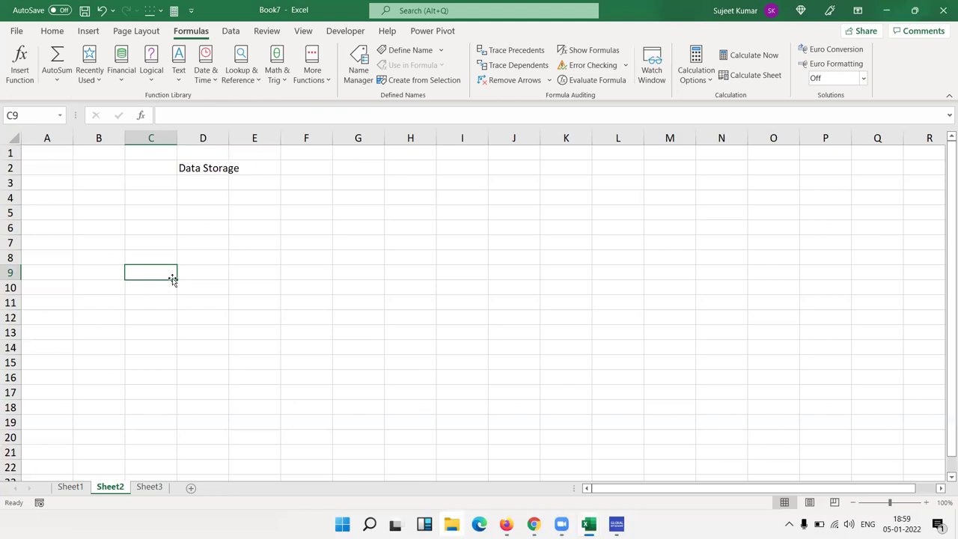
{"action": "key", "text": "Up"}
{"action": "key", "text": "Up"}
{"action": "key", "text": "Up"}
{"action": "key", "text": "Up"}
{"action": "key", "text": "Up"}
{"action": "key", "text": "Up"}
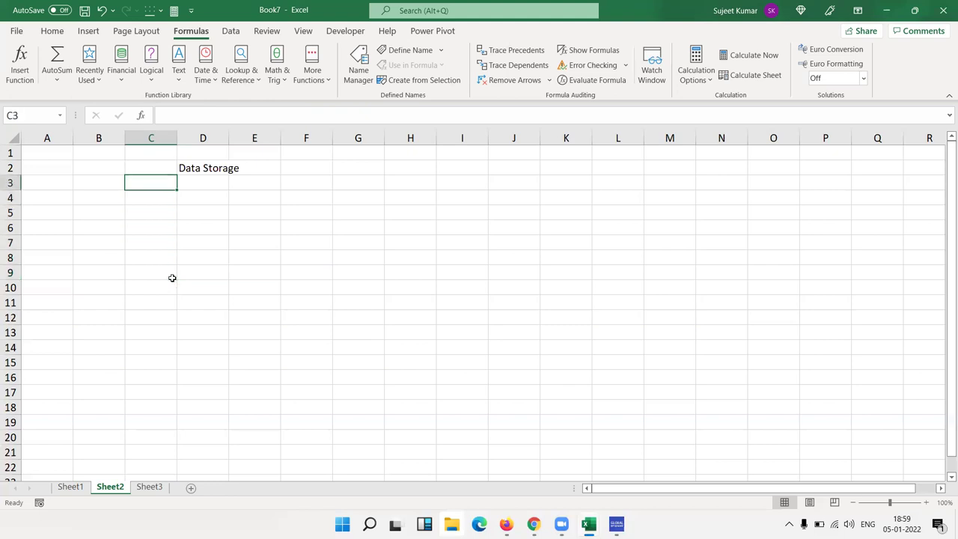
{"action": "key", "text": "Right"}
{"action": "key", "text": "Up"}
{"action": "key", "text": "Down"}
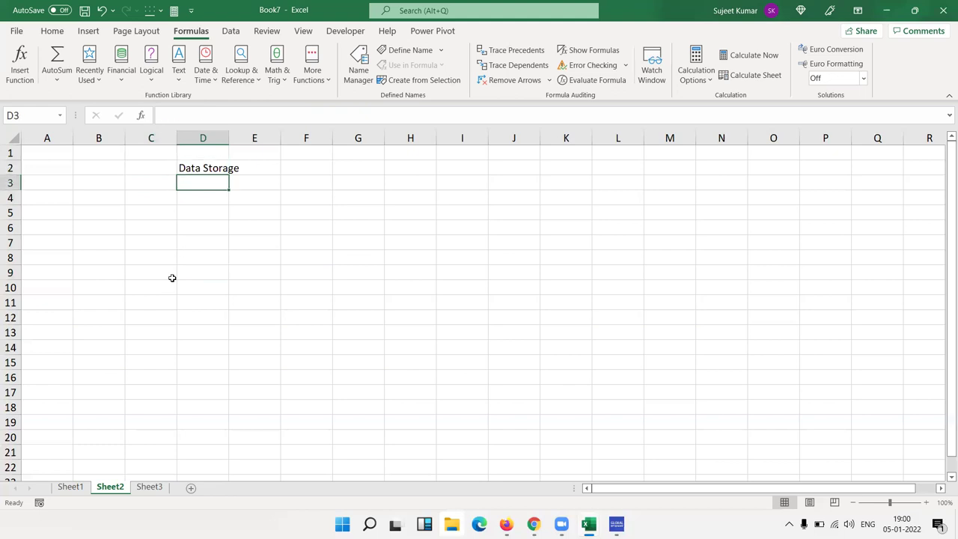
{"action": "key", "text": "Right"}
{"action": "key", "text": "Down"}
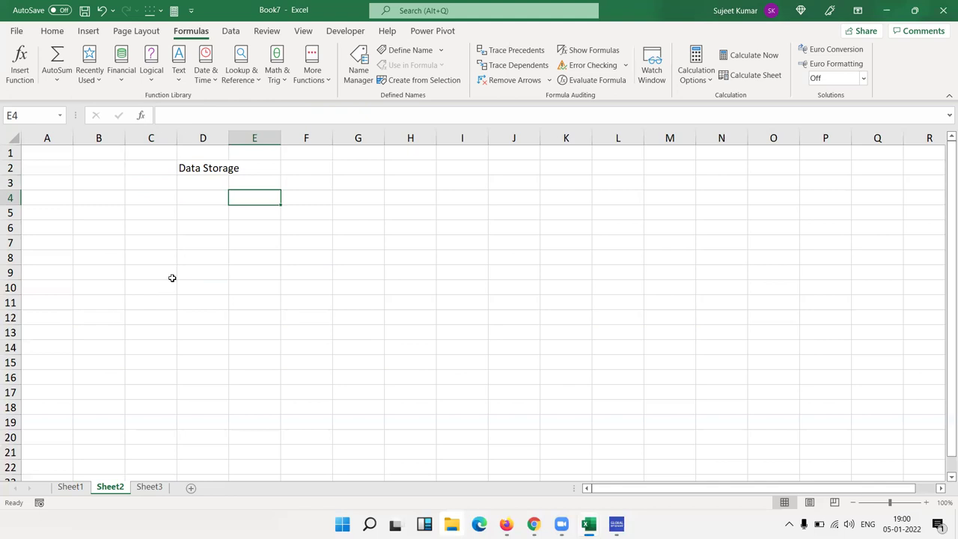
{"action": "right_click", "coordinate": [119, 490]}
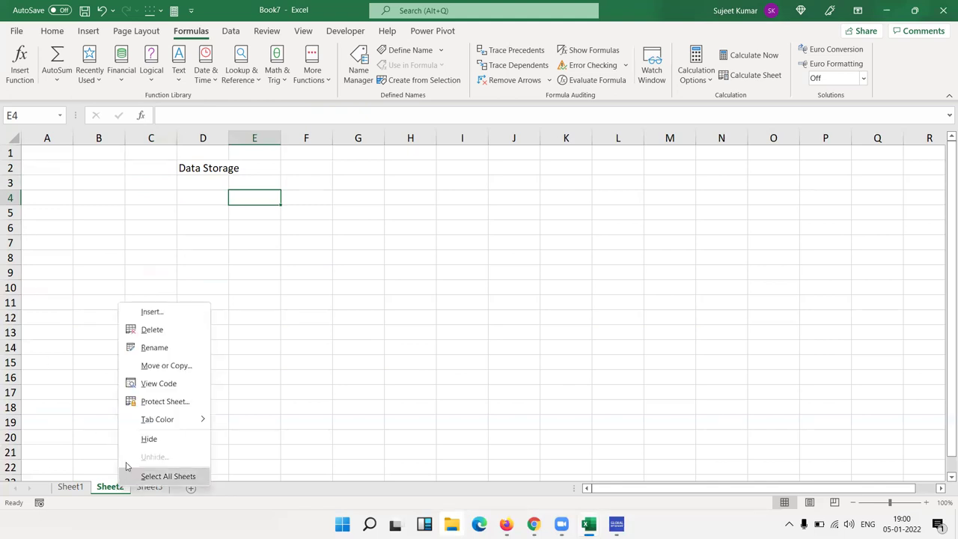
{"action": "left_click", "coordinate": [157, 401]}
{"action": "type", "text": "123"}
{"action": "key", "text": "Return"}
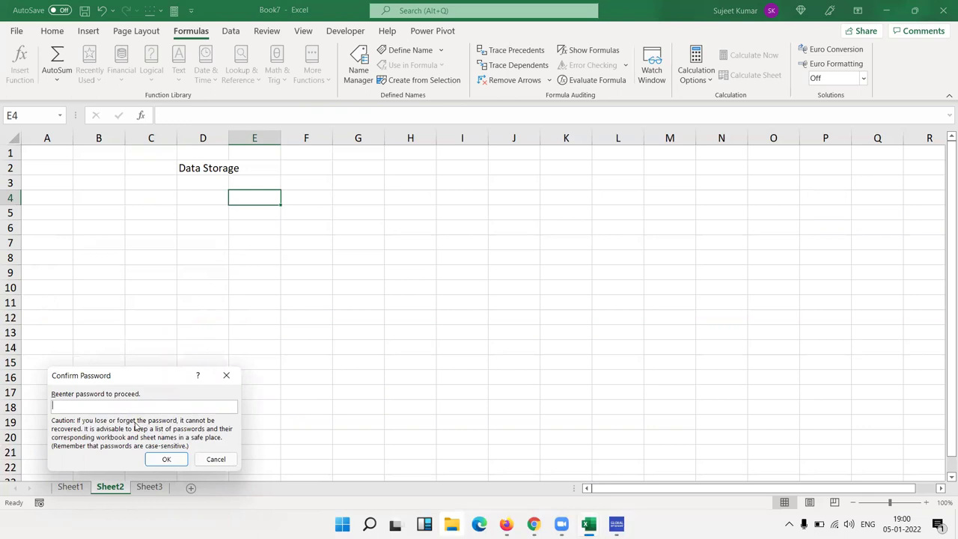
{"action": "type", "text": "123456789012345"}
{"action": "key", "text": "Escape"}
{"action": "key", "text": "Escape"}
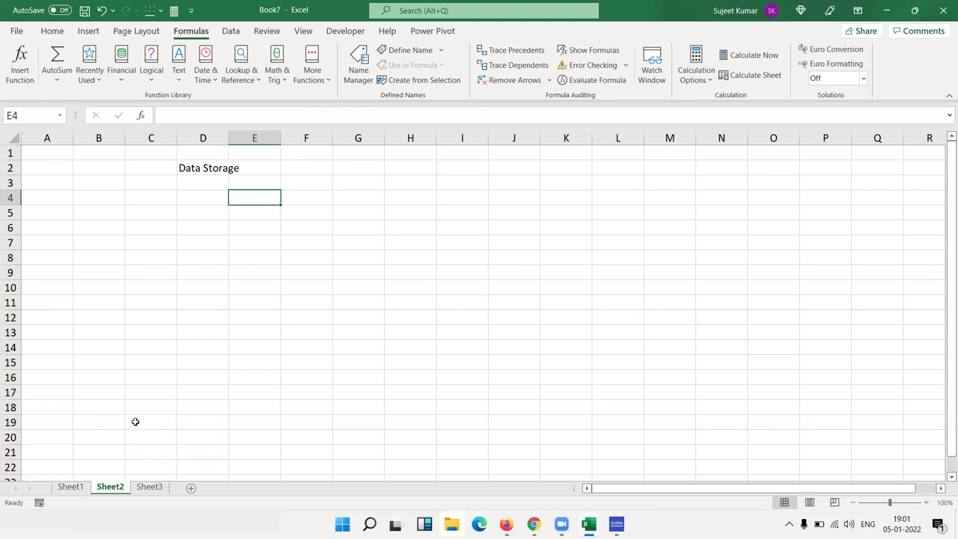
{"action": "key", "text": "Left"}
{"action": "key", "text": "Left"}
{"action": "key", "text": "Left"}
{"action": "key", "text": "Left"}
{"action": "key", "text": "ctrl+Down"}
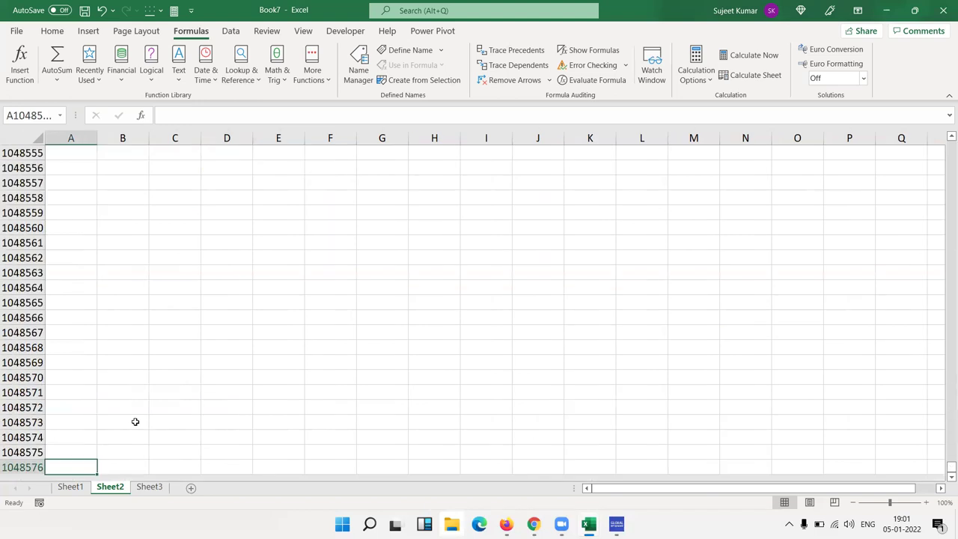
{"action": "key", "text": "ctrl+Up"}
{"action": "key", "text": "Right"}
{"action": "key", "text": "Right"}
{"action": "key", "text": "Right"}
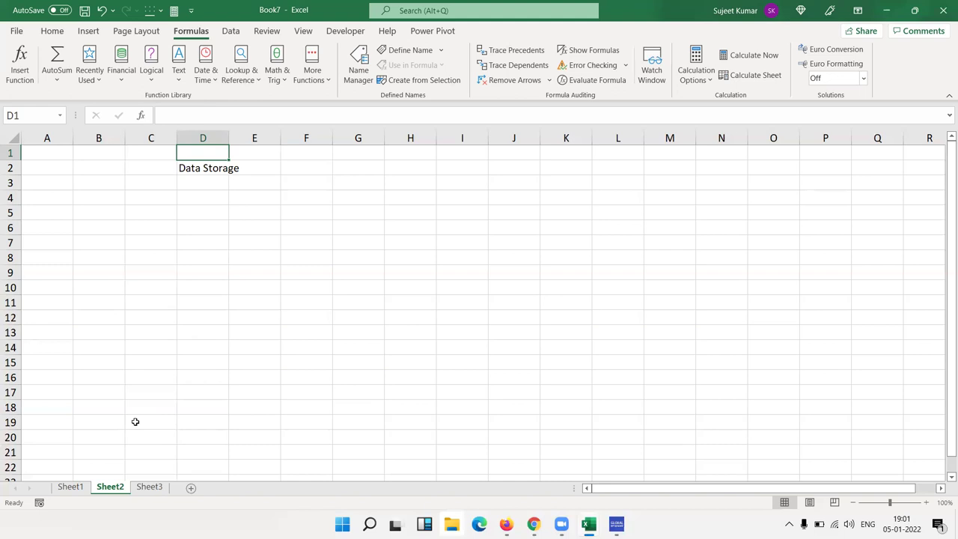
{"action": "key", "text": "Down"}
{"action": "key", "text": "Down"}
{"action": "key", "text": "Up"}
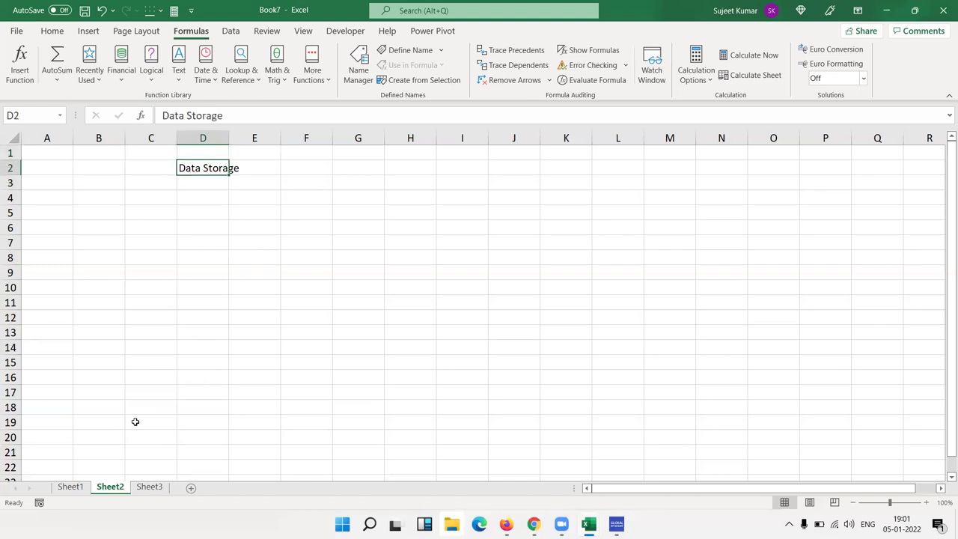
{"action": "key", "text": "Down"}
{"action": "key", "text": "Down"}
{"action": "key", "text": "Down"}
{"action": "key", "text": "Down"}
{"action": "key", "text": "Up"}
{"action": "key", "text": "Up"}
{"action": "key", "text": "Up"}
{"action": "key", "text": "Up"}
{"action": "key", "text": "Up"}
{"action": "key", "text": "Down"}
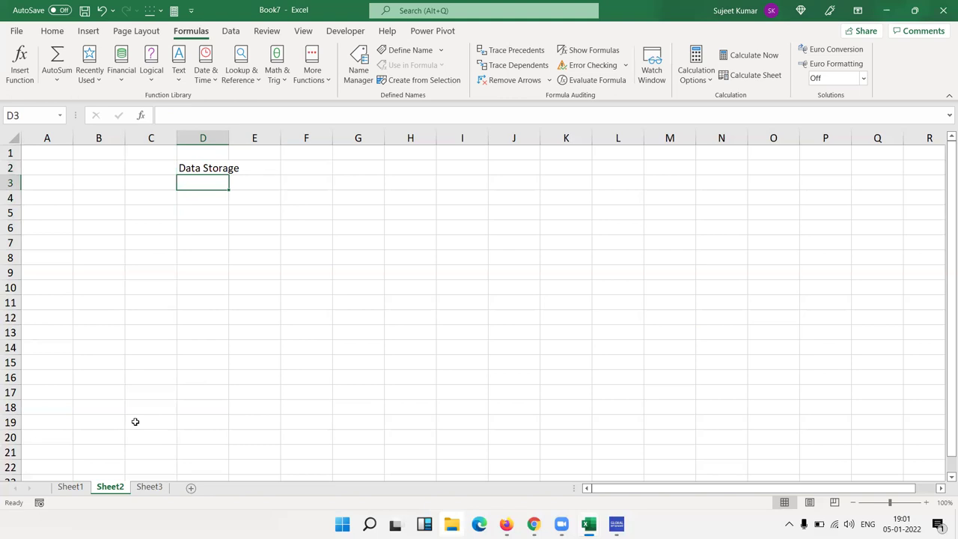
{"action": "key", "text": "Up"}
{"action": "key", "text": "Down"}
{"action": "key", "text": "Right"}
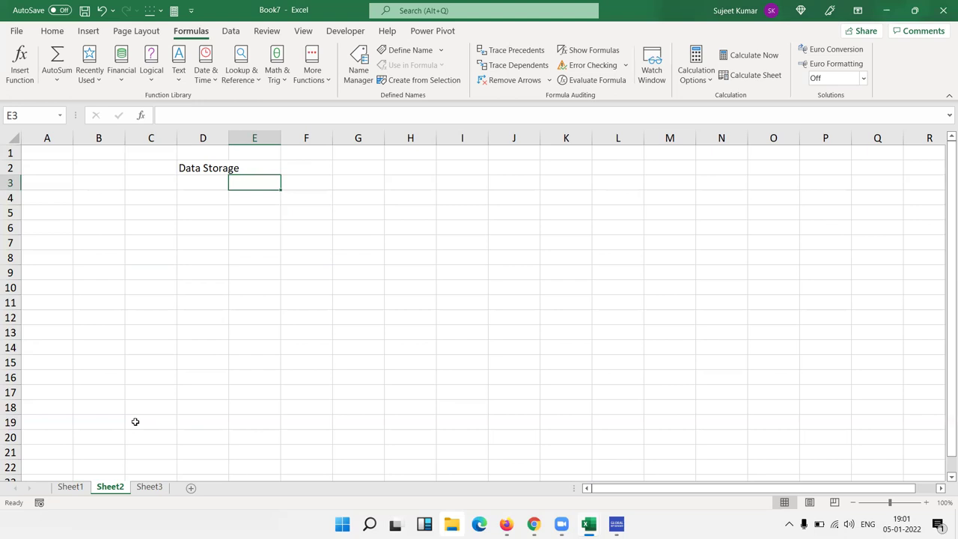
Enter SME in E3 and Miss in E4
{"action": "type", "text": "SME"}
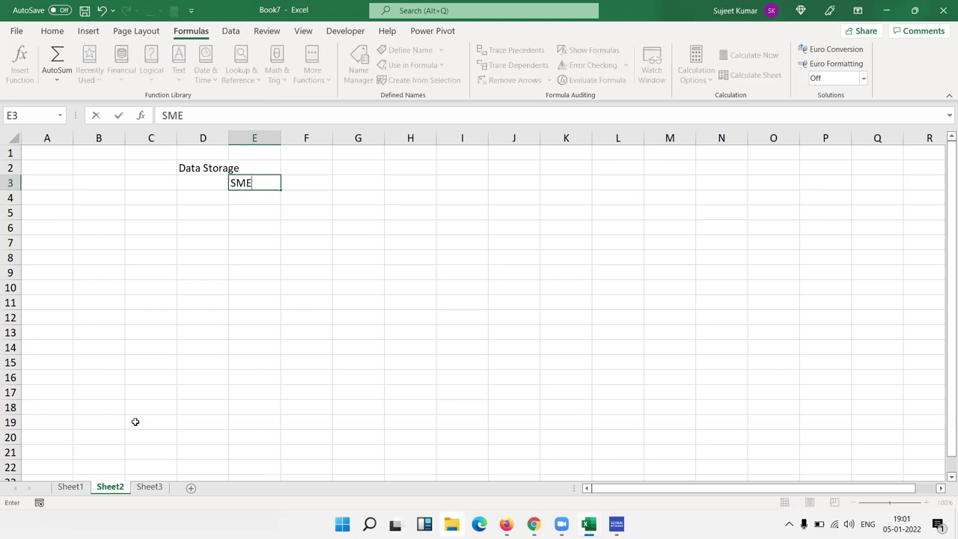
{"action": "key", "text": "Return"}
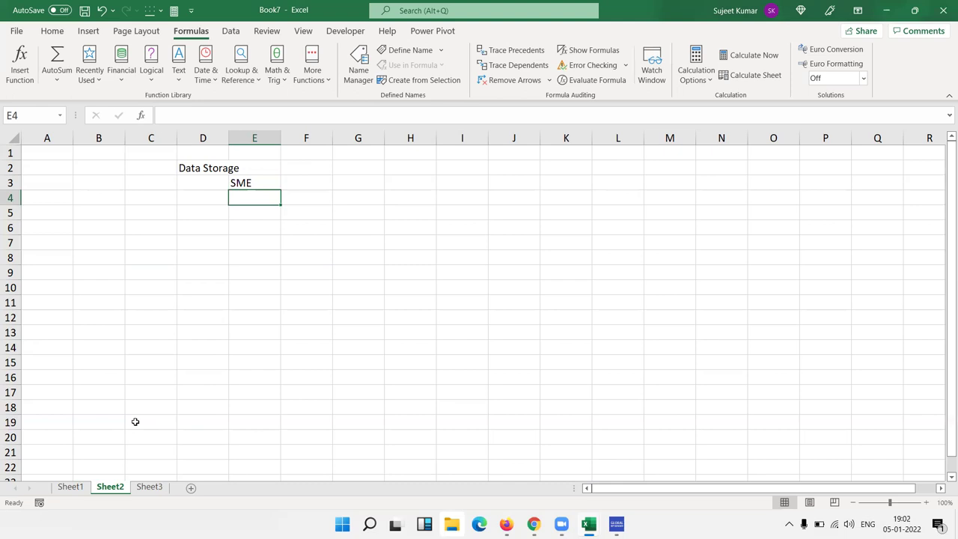
{"action": "key", "text": "Up"}
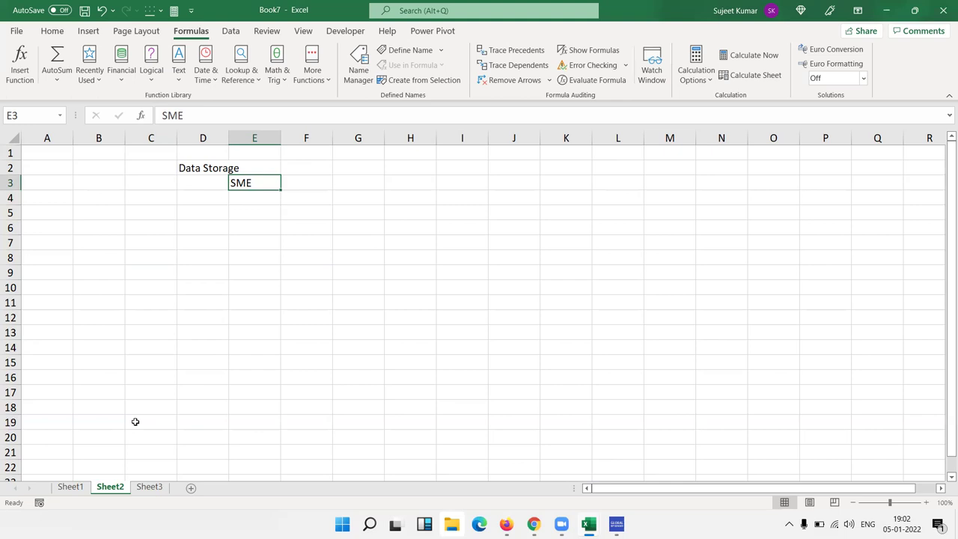
{"action": "key", "text": "Down"}
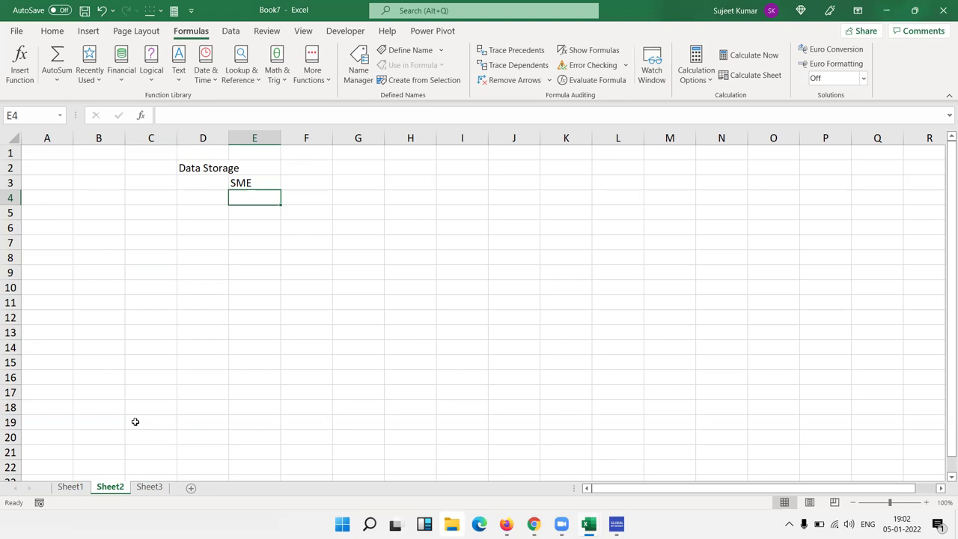
{"action": "type", "text": "Miss"}
{"action": "key", "text": "Return"}
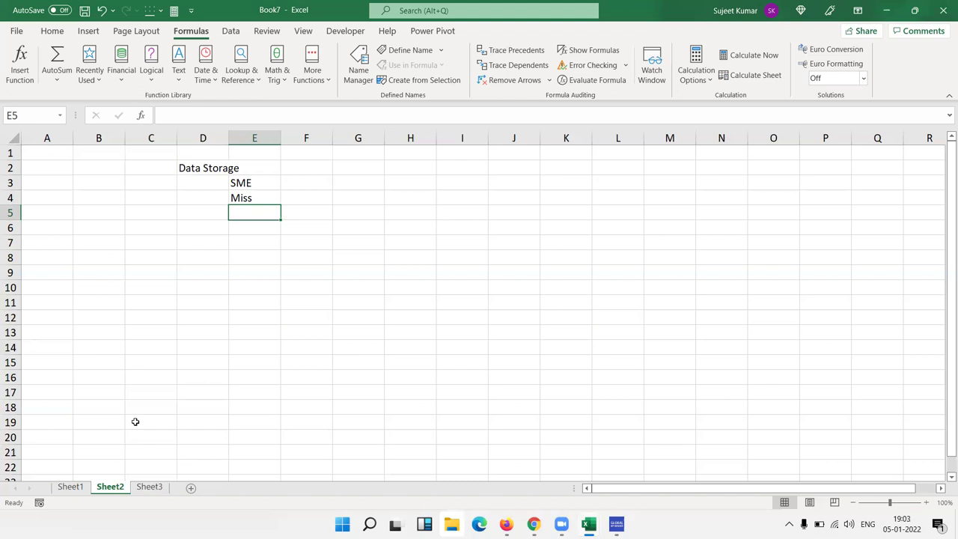
Type 'report' into E5, correcting an initial mistyped entry
{"action": "key", "text": "Up"}
{"action": "key", "text": "Up"}
{"action": "key", "text": "Down"}
{"action": "key", "text": "Down"}
{"action": "type", "text": "an"}
{"action": "key", "text": "BackSpace"}
{"action": "key", "text": "BackSpace"}
{"action": "type", "text": "report"}
{"action": "key", "text": "Return"}
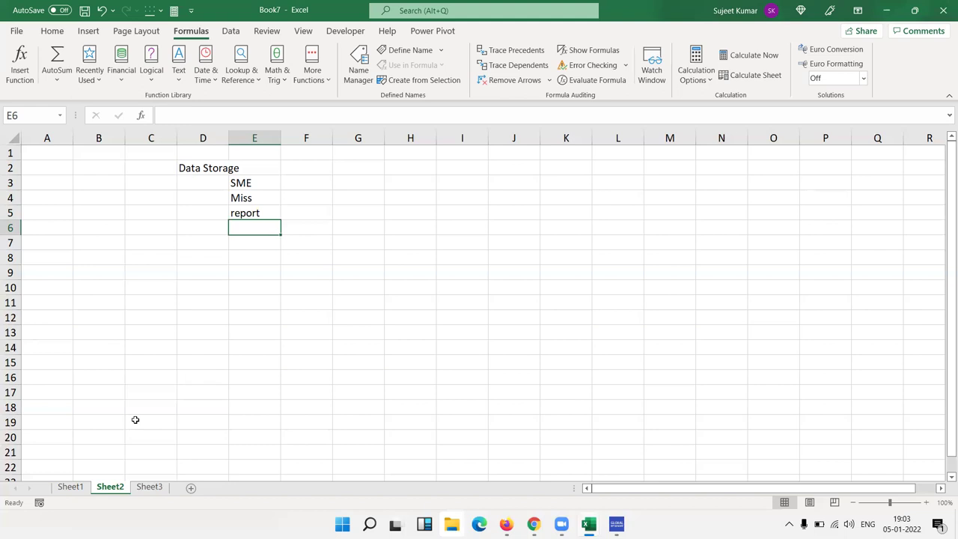
Open Enary Dashboard from the File > Open recent workbooks list
{"action": "left_click", "coordinate": [16, 30]}
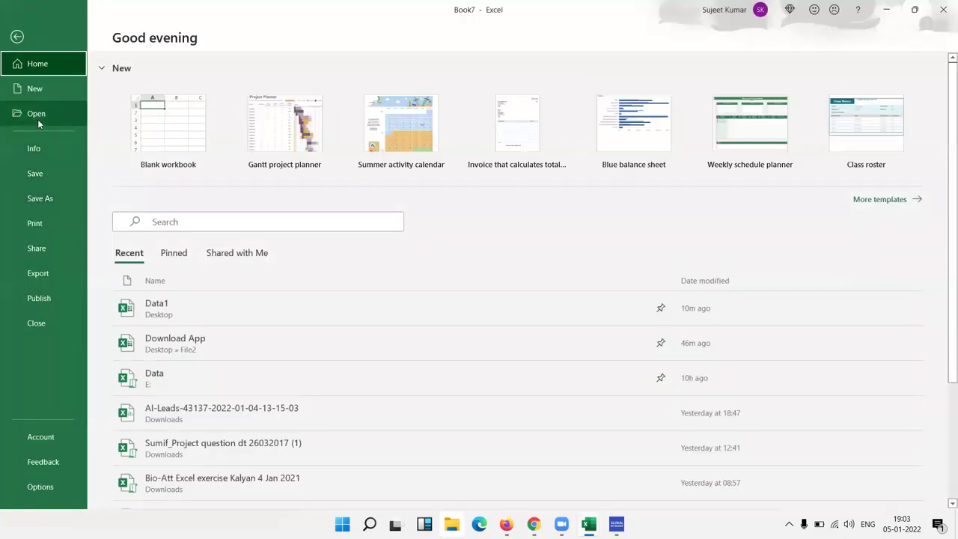
{"action": "left_click", "coordinate": [37, 117]}
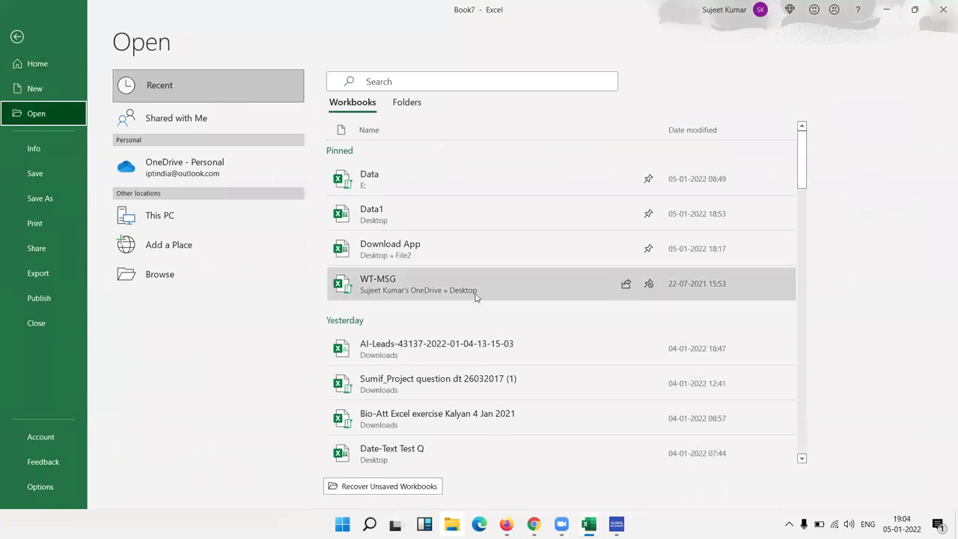
{"action": "scroll", "coordinate": [493, 316], "scroll_direction": "down", "scroll_amount": 2}
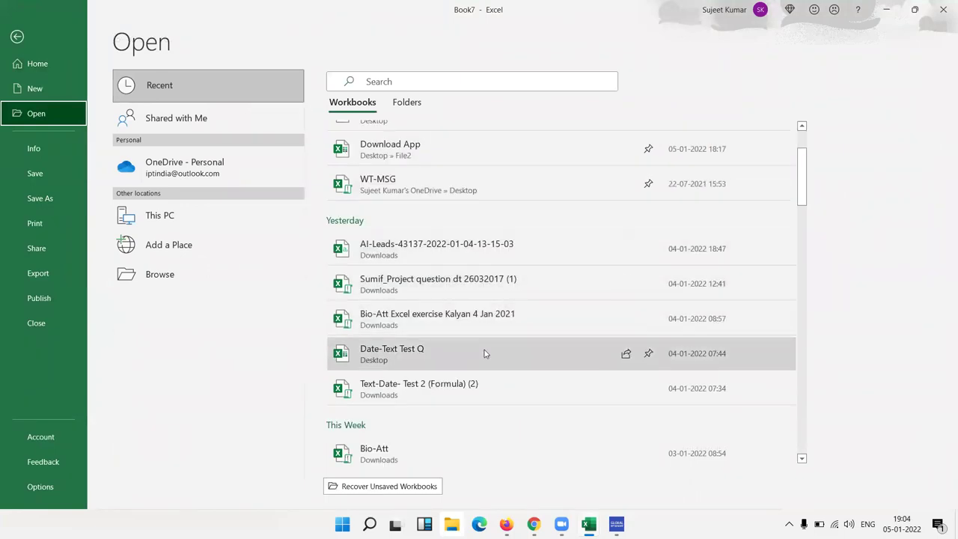
{"action": "scroll", "coordinate": [484, 357], "scroll_direction": "down", "scroll_amount": 3}
{"action": "scroll", "coordinate": [484, 362], "scroll_direction": "down", "scroll_amount": 2}
{"action": "scroll", "coordinate": [484, 361], "scroll_direction": "down", "scroll_amount": 2}
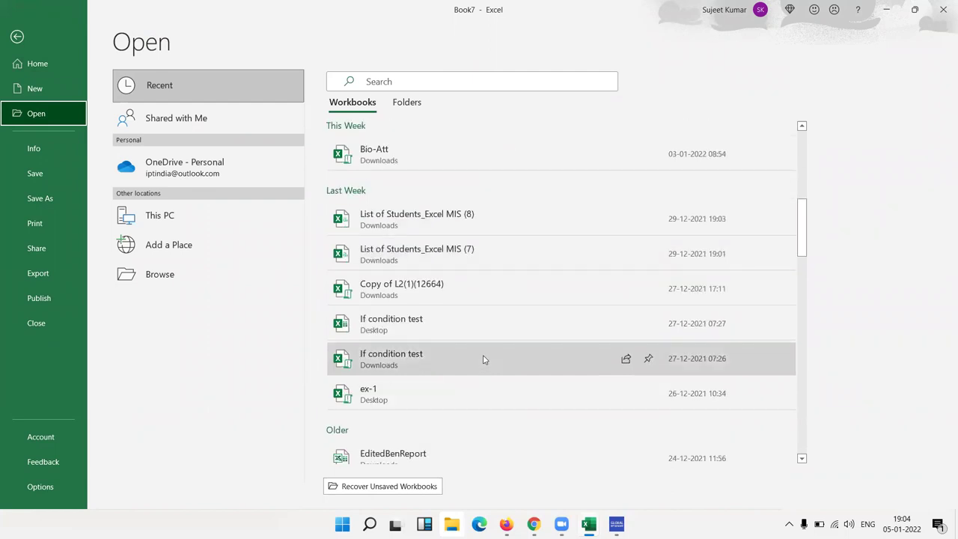
{"action": "scroll", "coordinate": [483, 360], "scroll_direction": "down", "scroll_amount": 2}
{"action": "scroll", "coordinate": [484, 360], "scroll_direction": "down", "scroll_amount": 2}
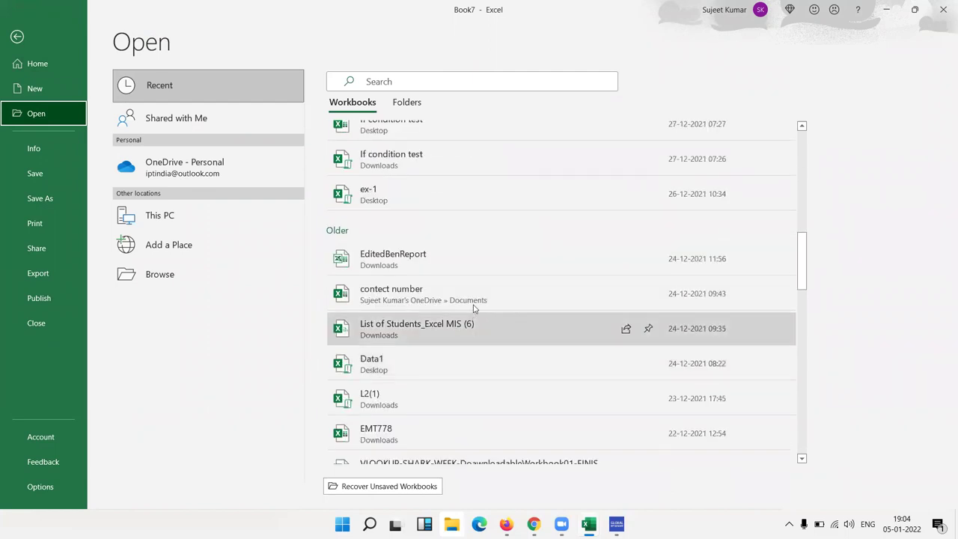
{"action": "scroll", "coordinate": [498, 347], "scroll_direction": "down", "scroll_amount": 2}
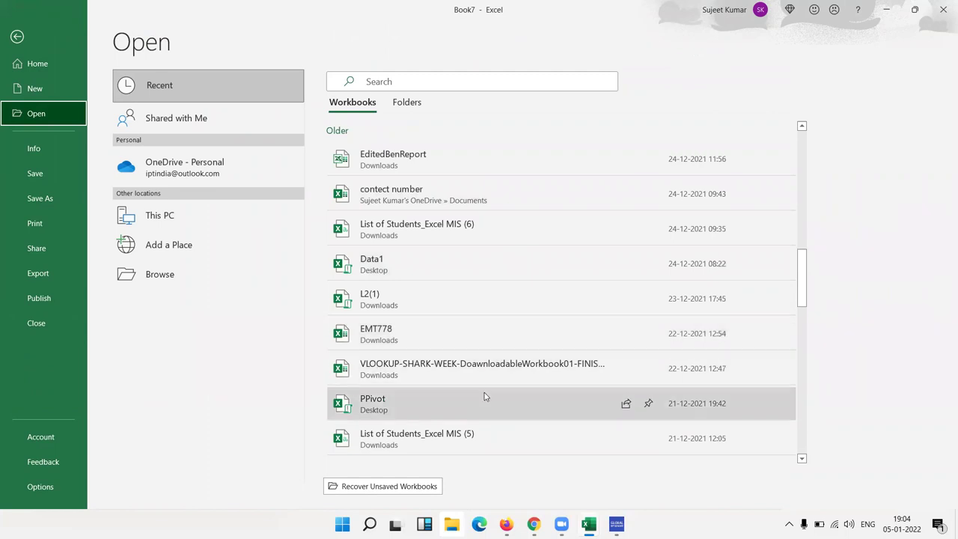
{"action": "scroll", "coordinate": [484, 395], "scroll_direction": "down", "scroll_amount": 3}
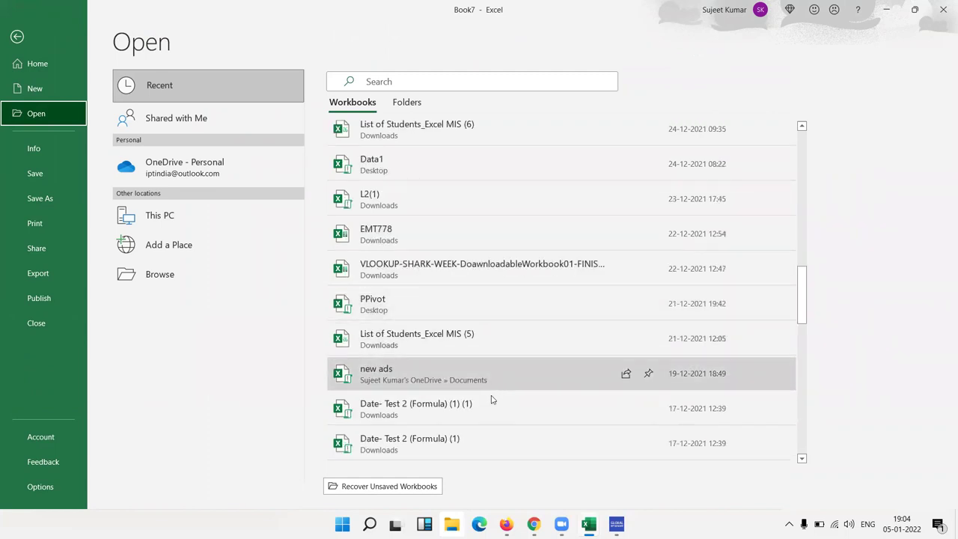
{"action": "scroll", "coordinate": [491, 399], "scroll_direction": "down", "scroll_amount": 2}
{"action": "scroll", "coordinate": [492, 401], "scroll_direction": "down", "scroll_amount": 2}
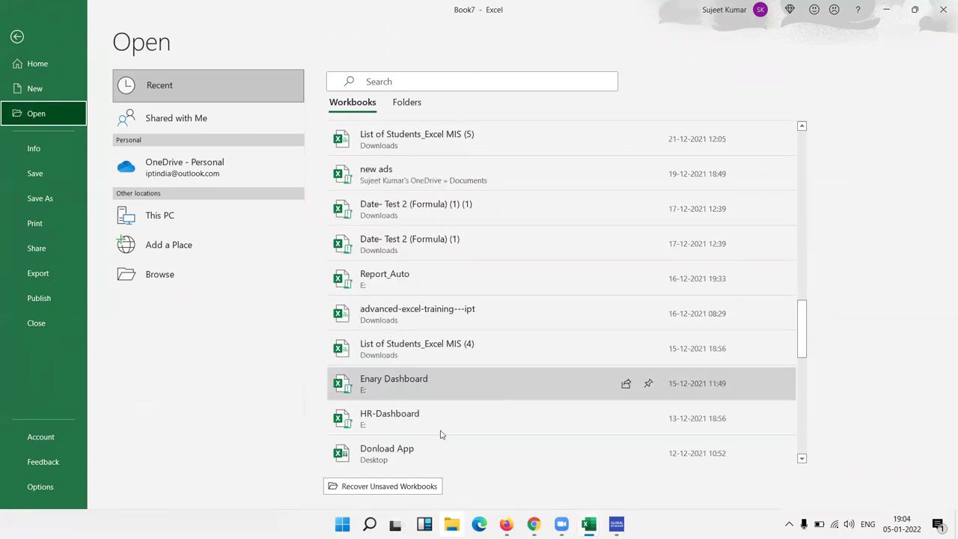
{"action": "left_click", "coordinate": [415, 392]}
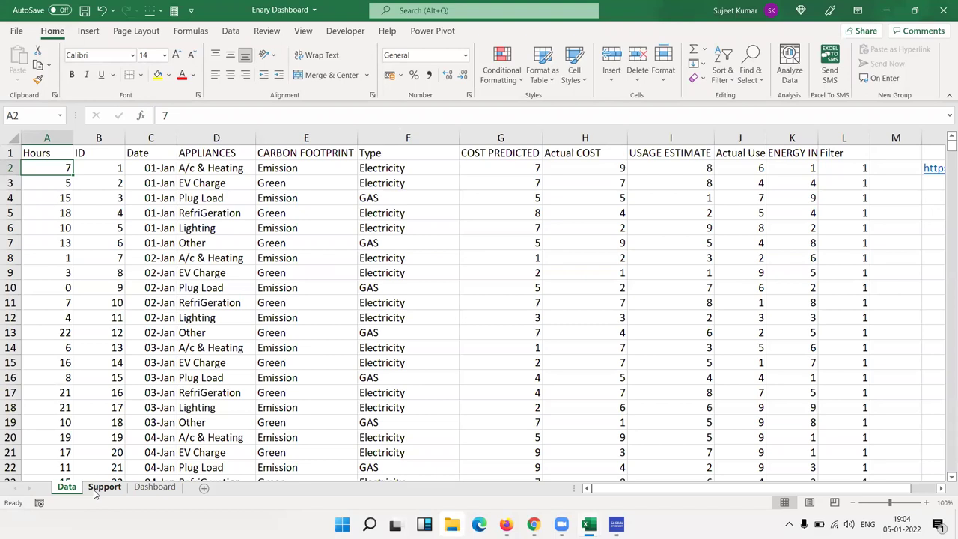
On the Dashboard sheet, cycle through Today, Month and Year views, ending on Month
{"action": "left_click", "coordinate": [96, 490]}
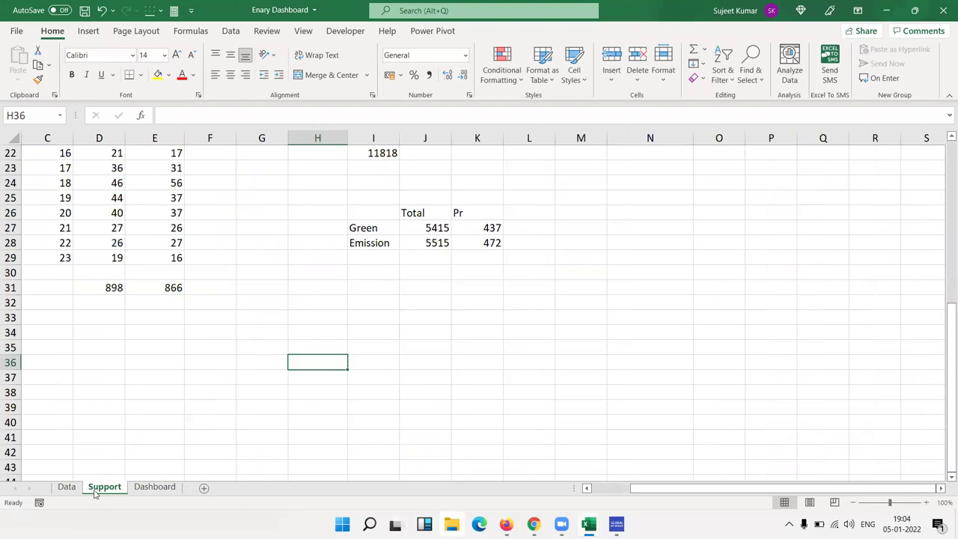
{"action": "left_click", "coordinate": [136, 488]}
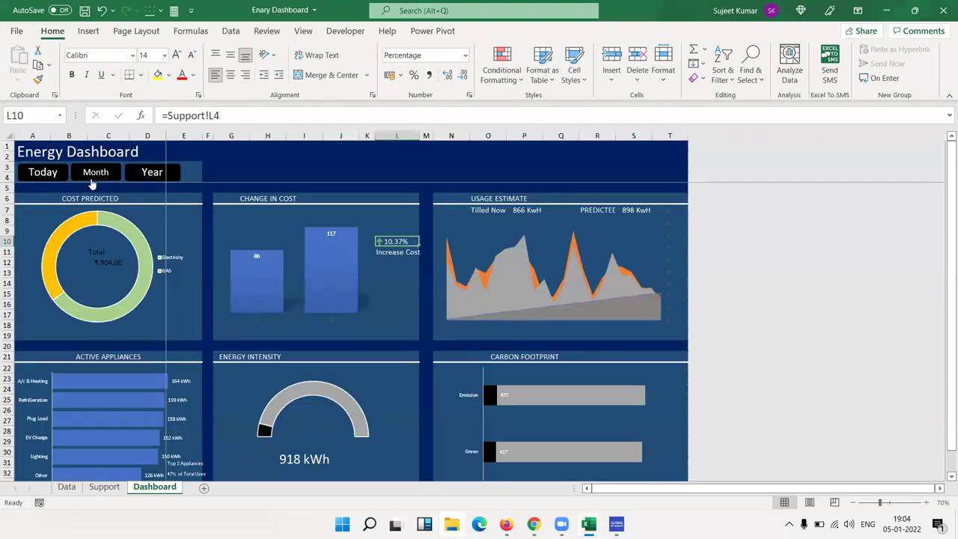
{"action": "left_click", "coordinate": [93, 173]}
{"action": "left_click", "coordinate": [143, 174]}
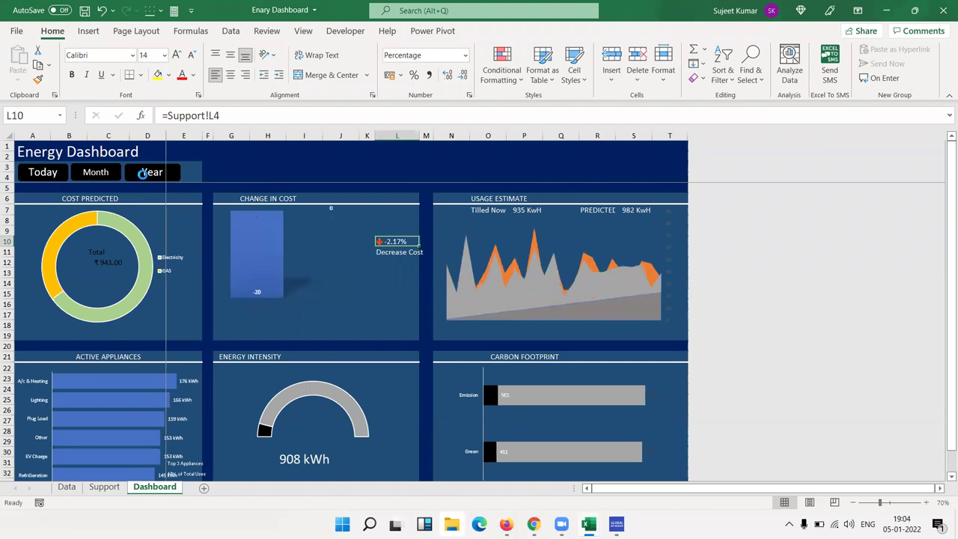
{"action": "left_click", "coordinate": [50, 174]}
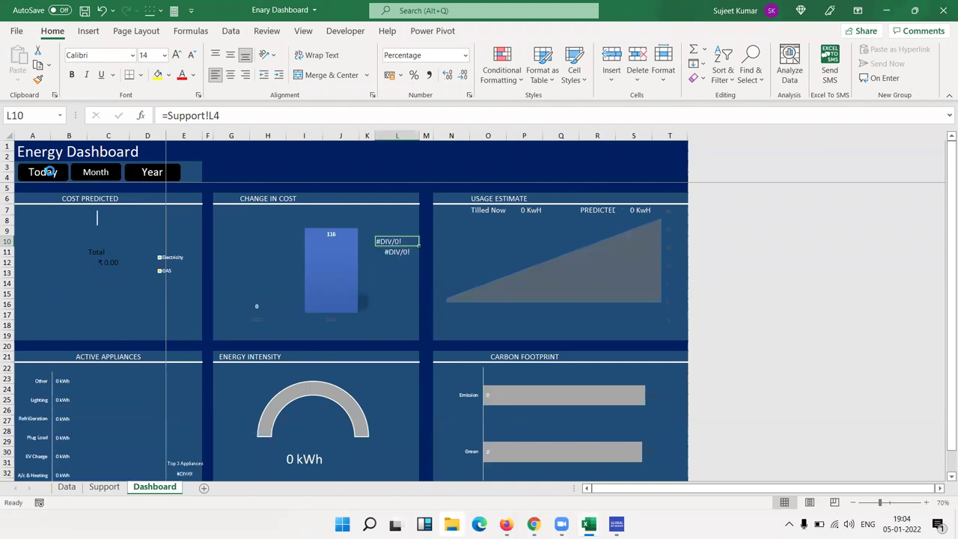
{"action": "left_click", "coordinate": [97, 172]}
{"action": "left_click", "coordinate": [154, 173]}
{"action": "left_click", "coordinate": [98, 177]}
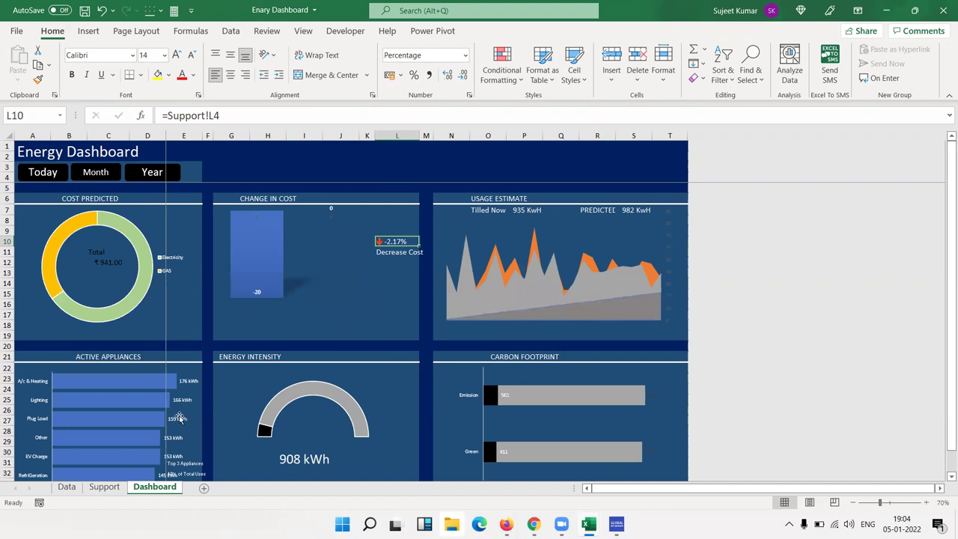
{"action": "scroll", "coordinate": [235, 368], "scroll_direction": "down", "scroll_amount": 5}
{"action": "scroll", "coordinate": [235, 368], "scroll_direction": "up", "scroll_amount": 5}
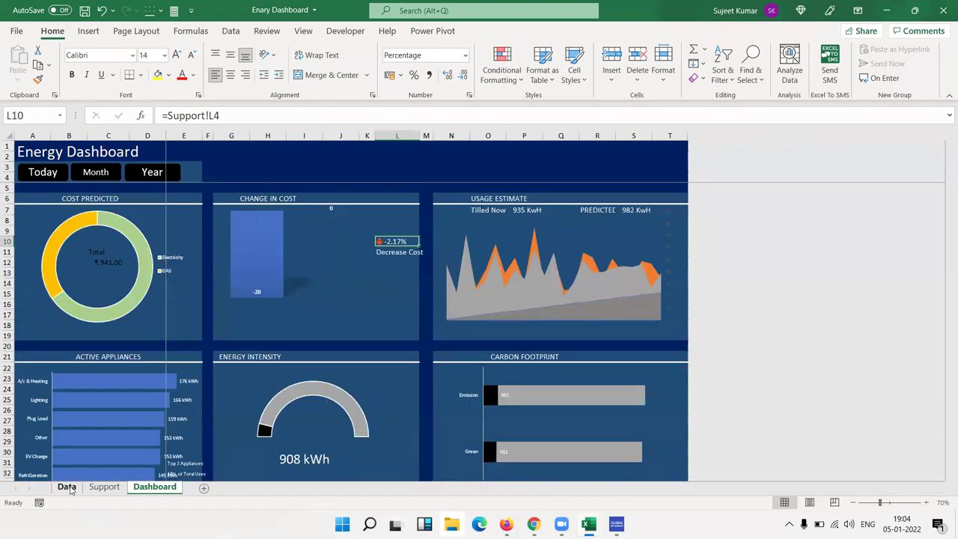
Scroll through the Data sheet, then close Enary Dashboard choosing Don't Save
{"action": "left_click", "coordinate": [66, 487]}
{"action": "scroll", "coordinate": [155, 273], "scroll_direction": "down", "scroll_amount": 13}
{"action": "scroll", "coordinate": [155, 273], "scroll_direction": "down", "scroll_amount": 13}
{"action": "scroll", "coordinate": [155, 273], "scroll_direction": "down", "scroll_amount": 13}
{"action": "scroll", "coordinate": [155, 272], "scroll_direction": "down", "scroll_amount": 20}
{"action": "scroll", "coordinate": [157, 269], "scroll_direction": "down", "scroll_amount": 20}
{"action": "scroll", "coordinate": [159, 268], "scroll_direction": "up", "scroll_amount": 20}
{"action": "scroll", "coordinate": [158, 265], "scroll_direction": "up", "scroll_amount": 20}
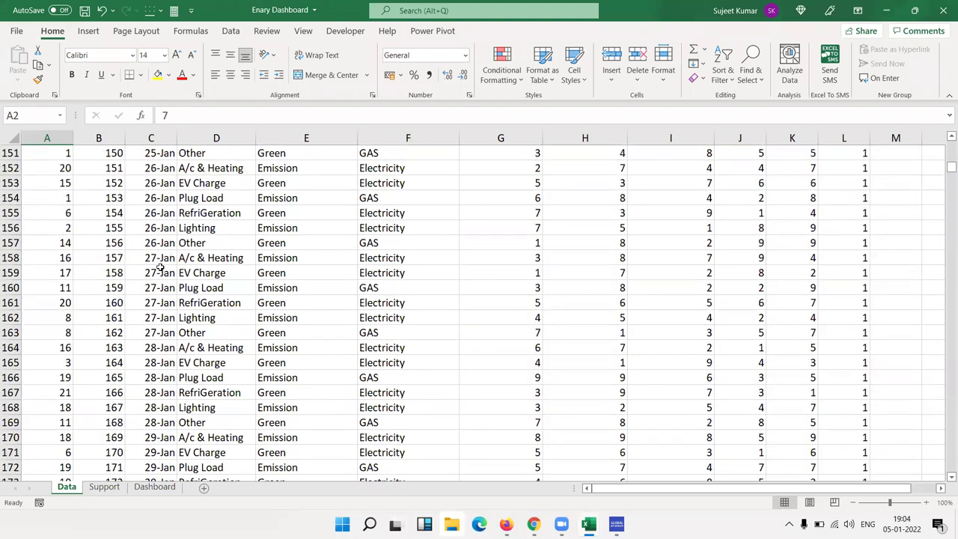
{"action": "scroll", "coordinate": [158, 265], "scroll_direction": "up", "scroll_amount": 20}
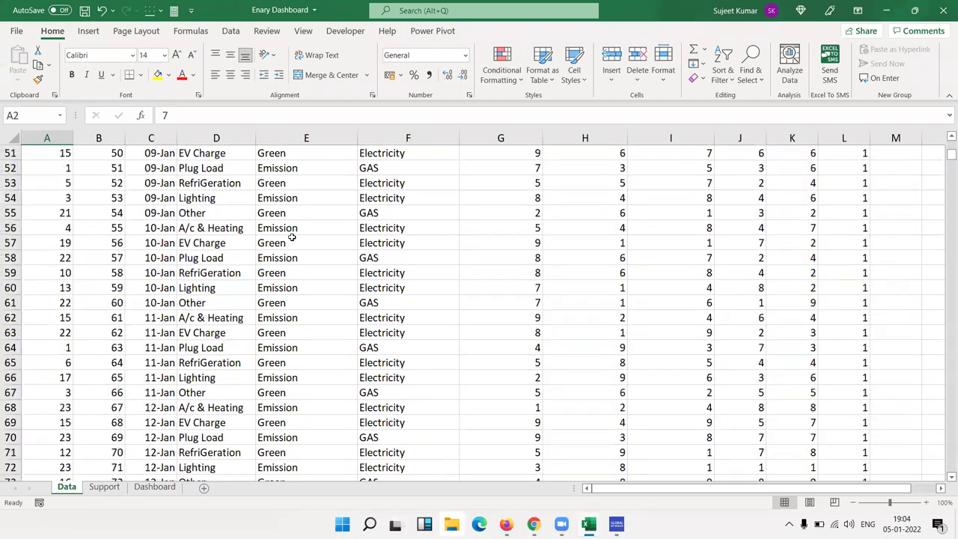
{"action": "left_click", "coordinate": [943, 9]}
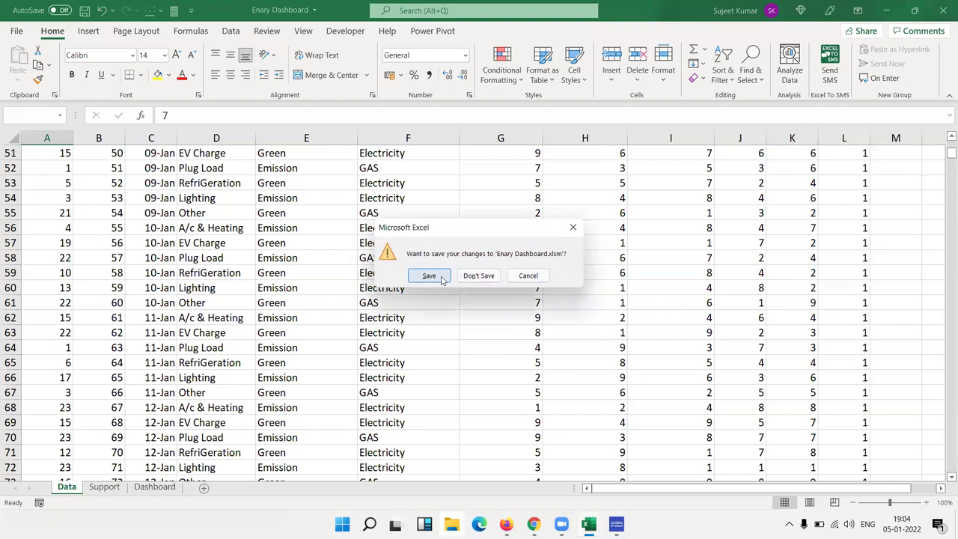
{"action": "left_click", "coordinate": [468, 276]}
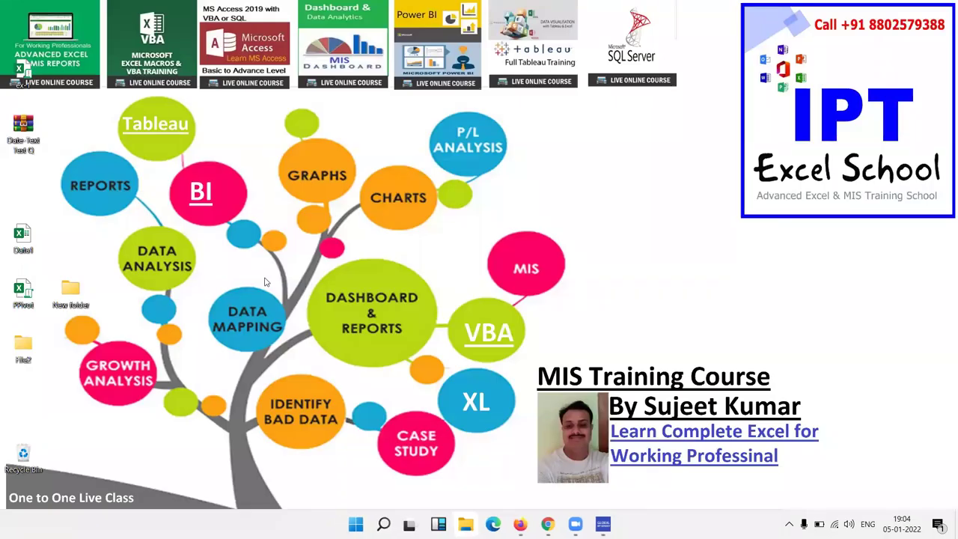
Relaunch Excel from Windows search and bring recovered Book7 (version 1) to the front
{"action": "key", "text": "super"}
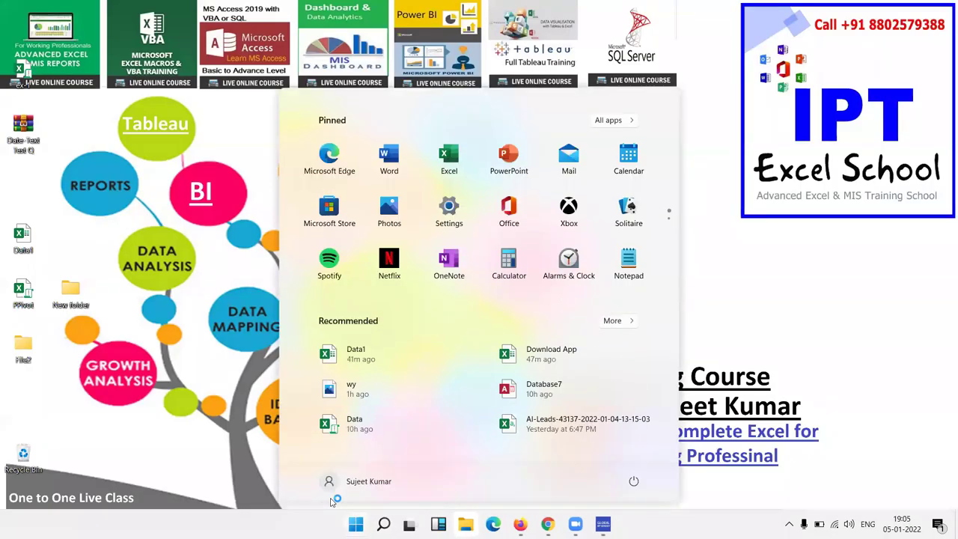
{"action": "type", "text": "exe"}
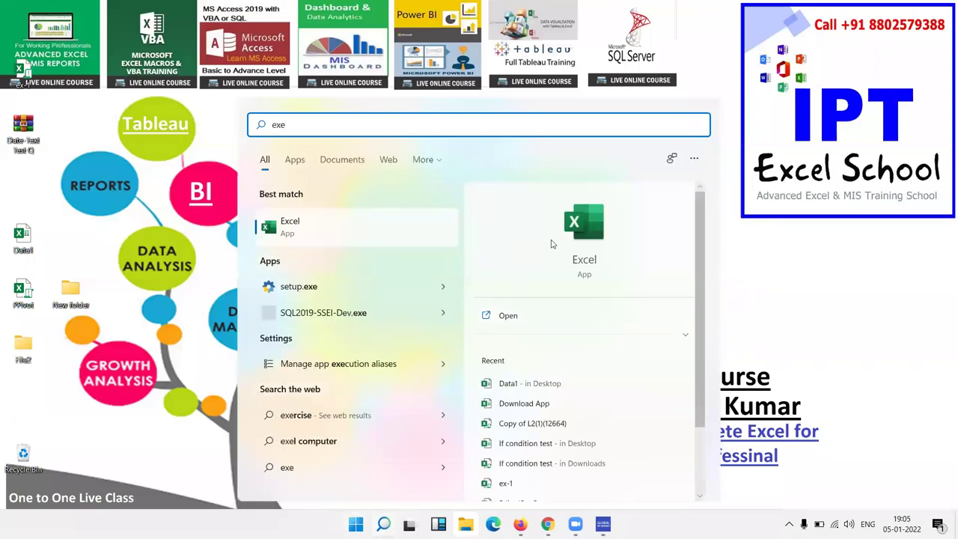
{"action": "left_click", "coordinate": [579, 233]}
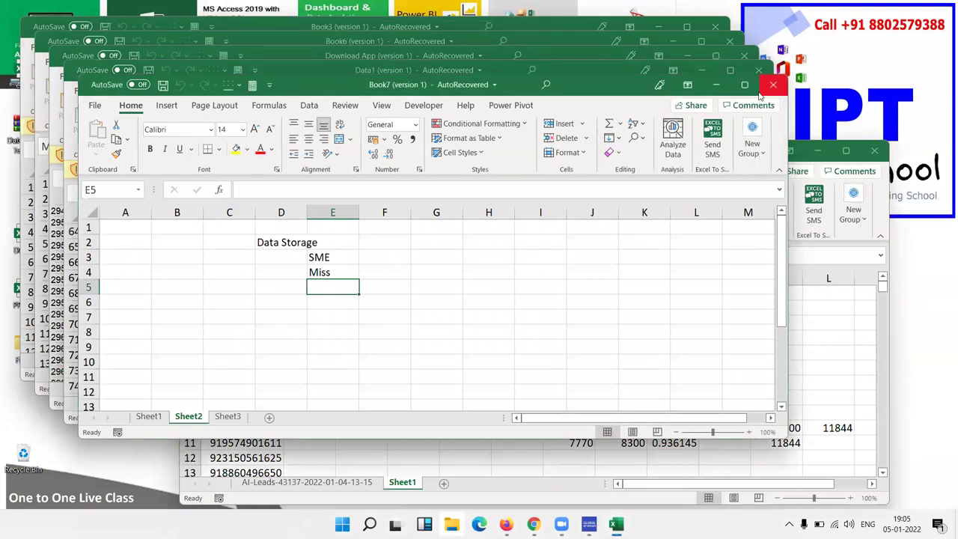
{"action": "left_click", "coordinate": [745, 85]}
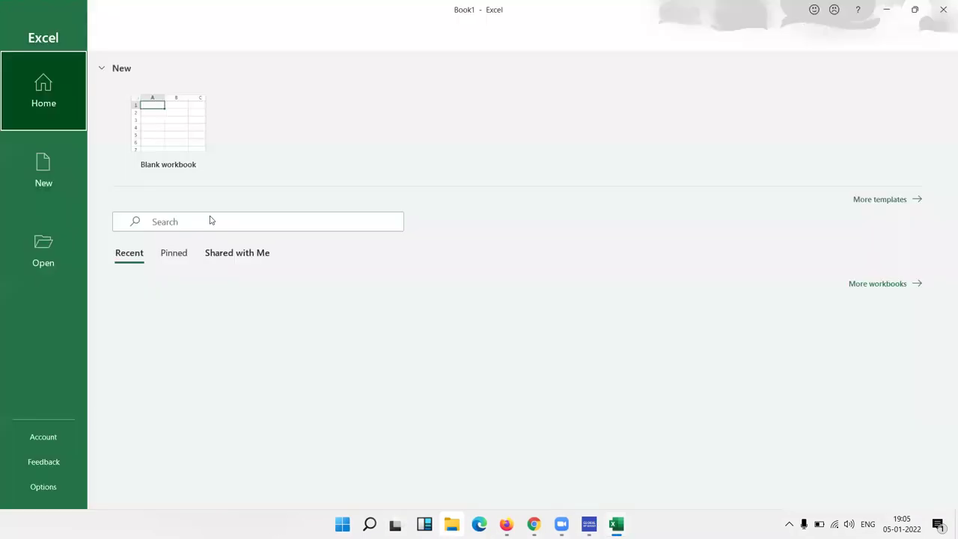
{"action": "key", "text": "Escape"}
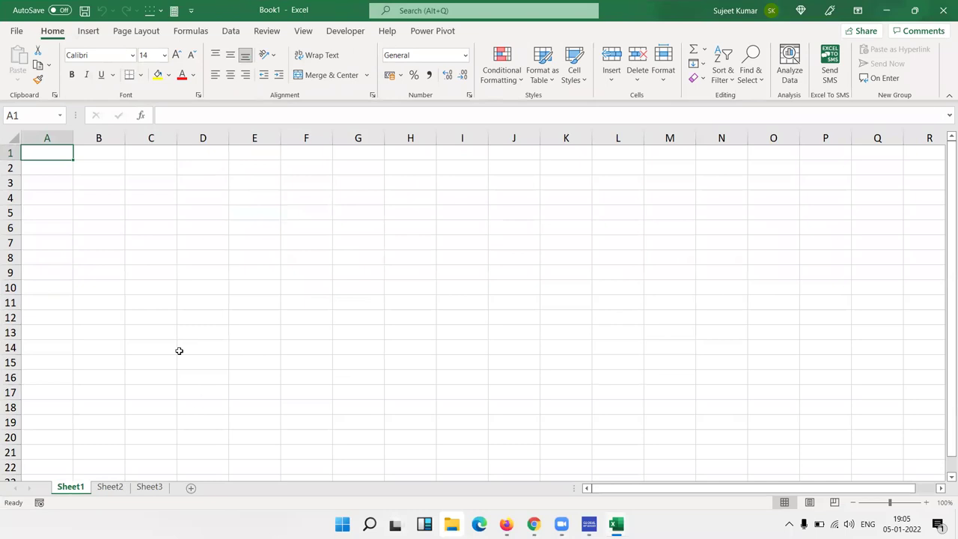
{"action": "mouse_move", "coordinate": [616, 524]}
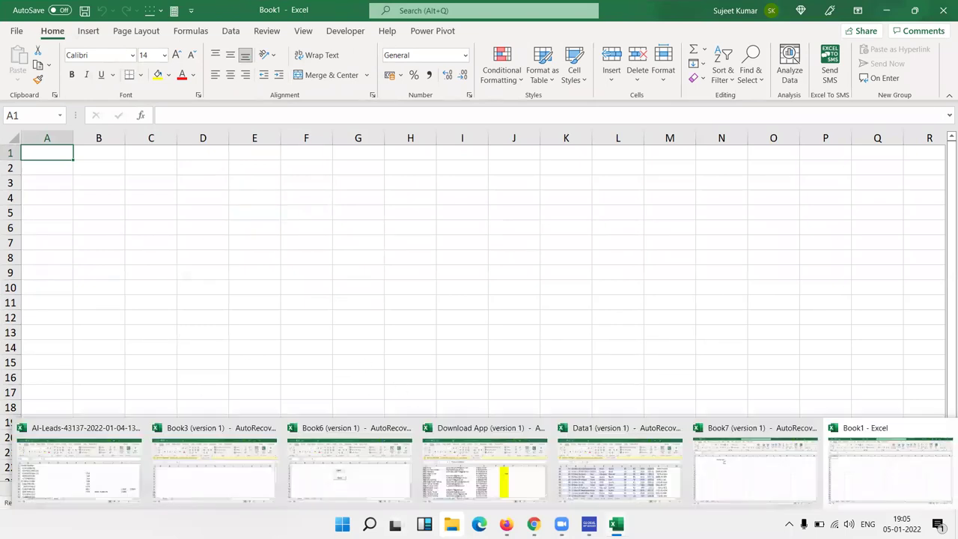
{"action": "left_click", "coordinate": [725, 487]}
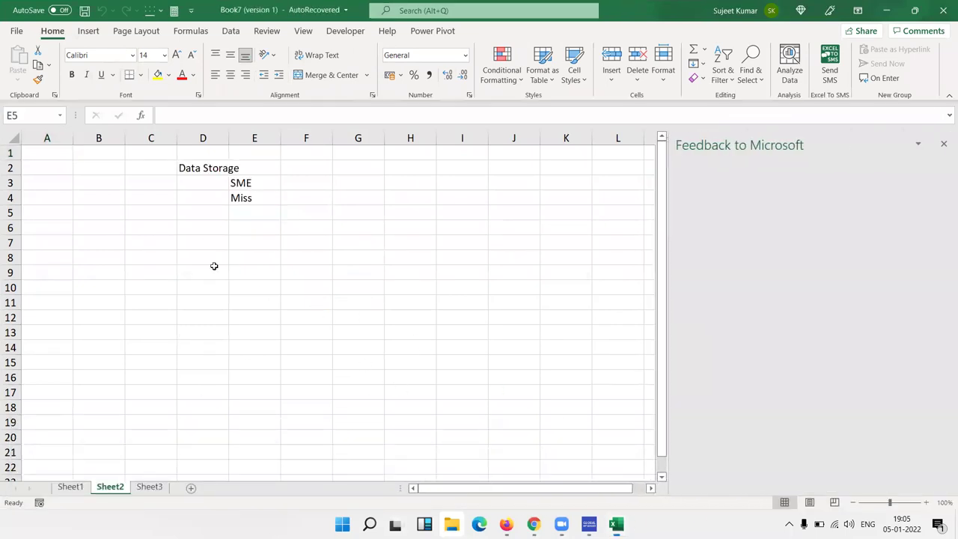
Dismiss the feedback panel and enter 'Calculation' in cell D5
{"action": "left_click", "coordinate": [944, 146]}
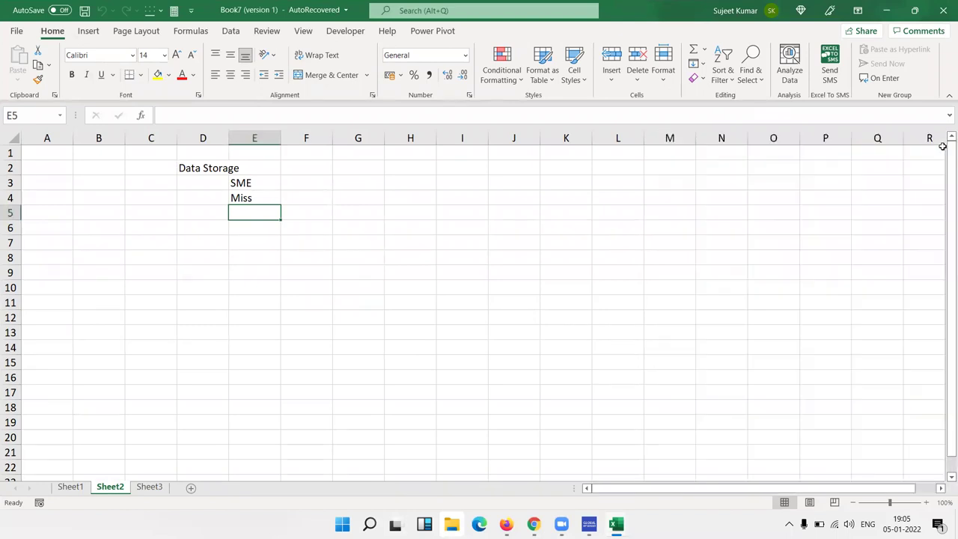
{"action": "left_click", "coordinate": [203, 230]}
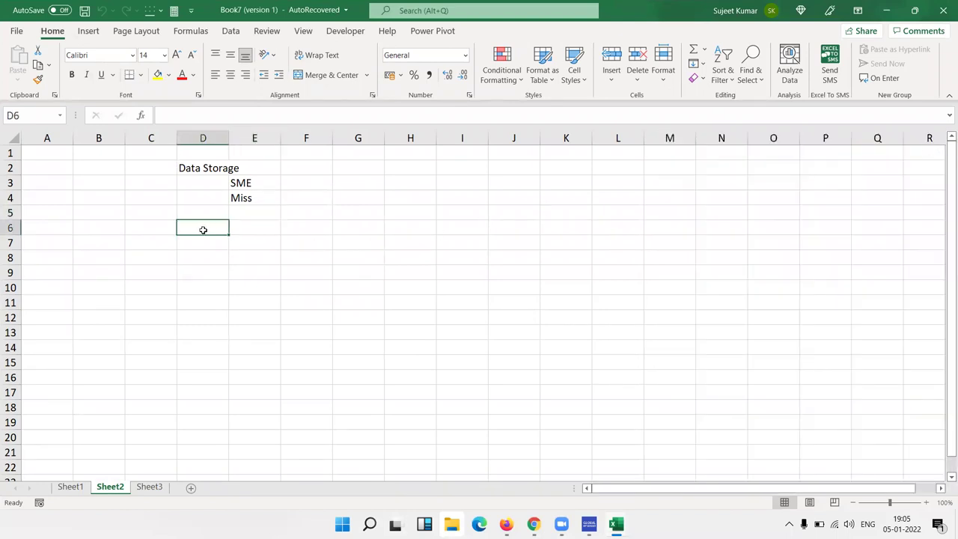
{"action": "left_click", "coordinate": [219, 214]}
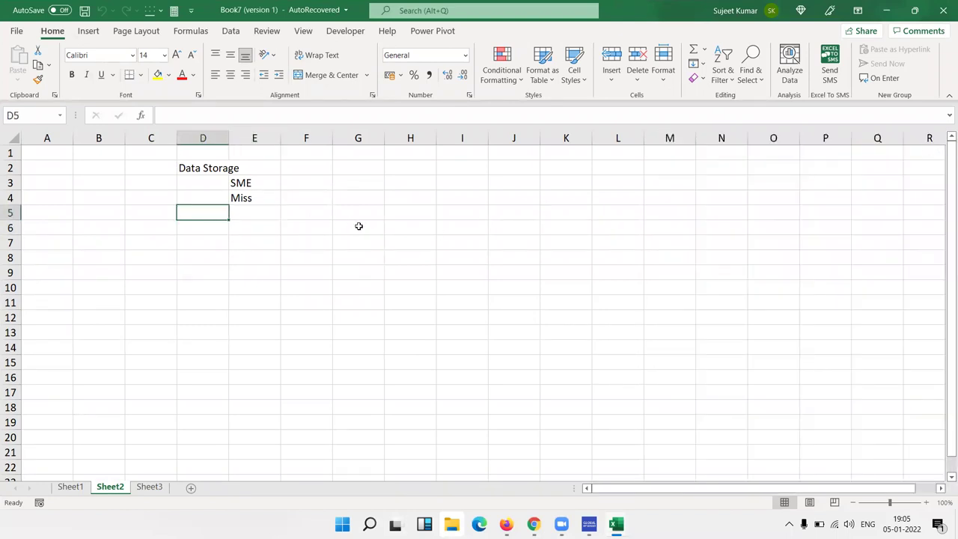
{"action": "type", "text": "Calculation"}
{"action": "key", "text": "Return"}
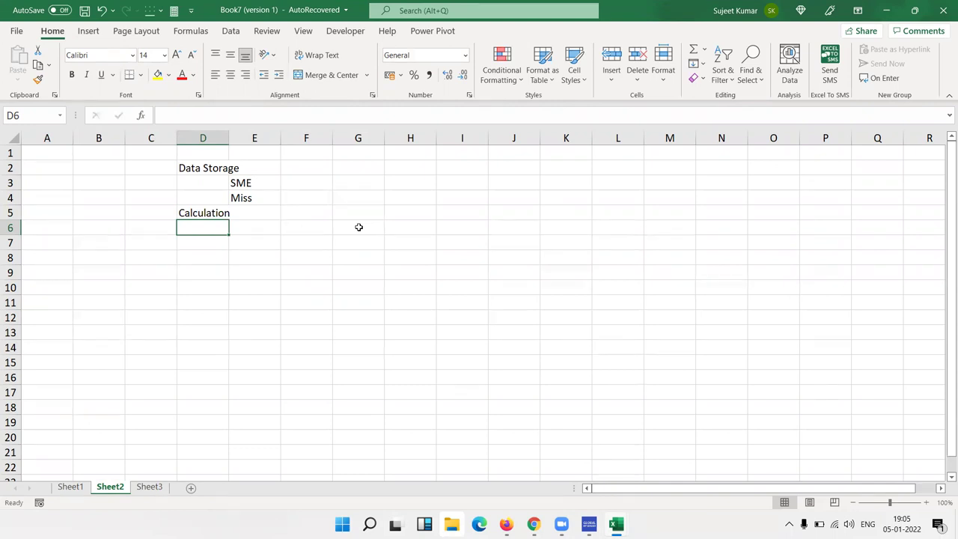
Add column headers Q1 in G3 and Q2 in H3
{"action": "key", "text": "Up"}
{"action": "key", "text": "Right"}
{"action": "key", "text": "Right"}
{"action": "key", "text": "Right"}
{"action": "key", "text": "Up"}
{"action": "key", "text": "Up"}
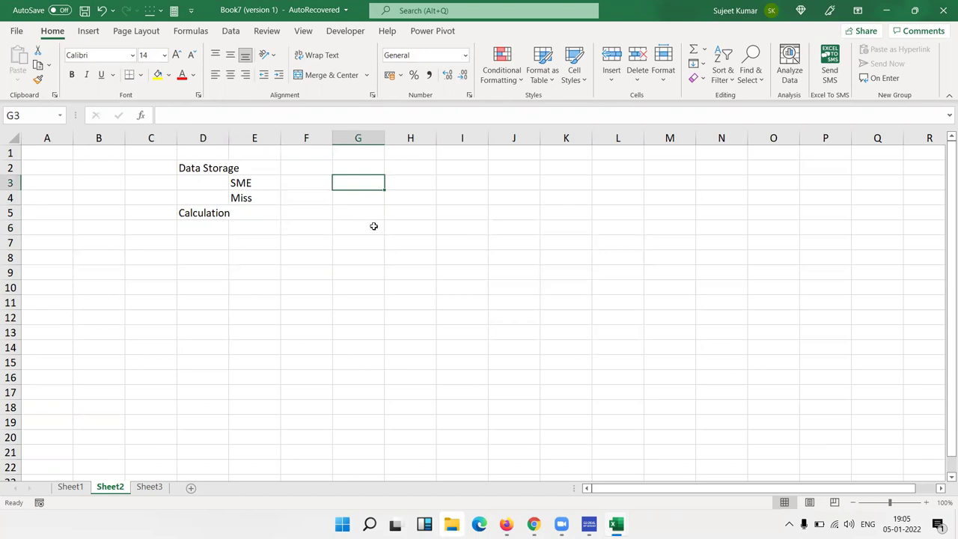
{"action": "type", "text": "Q1"}
{"action": "key", "text": "Tab"}
{"action": "type", "text": "Q2"}
{"action": "key", "text": "Return"}
Enter 20 in G4 and 30 in H4, and put the Gr heading in I3
{"action": "type", "text": "20"}
{"action": "key", "text": "Tab"}
{"action": "type", "text": "30"}
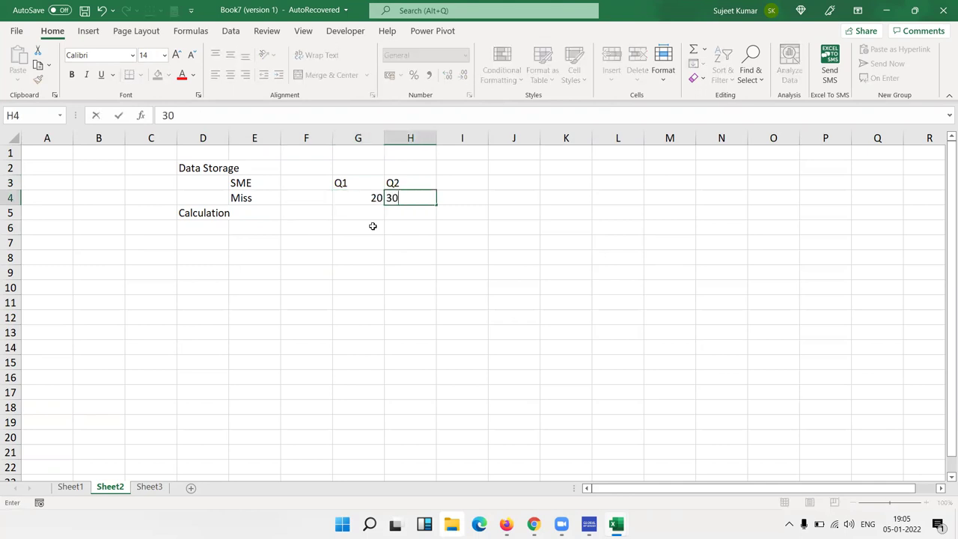
{"action": "key", "text": "Tab"}
{"action": "key", "text": "Up"}
{"action": "type", "text": "Gr"}
{"action": "key", "text": "Return"}
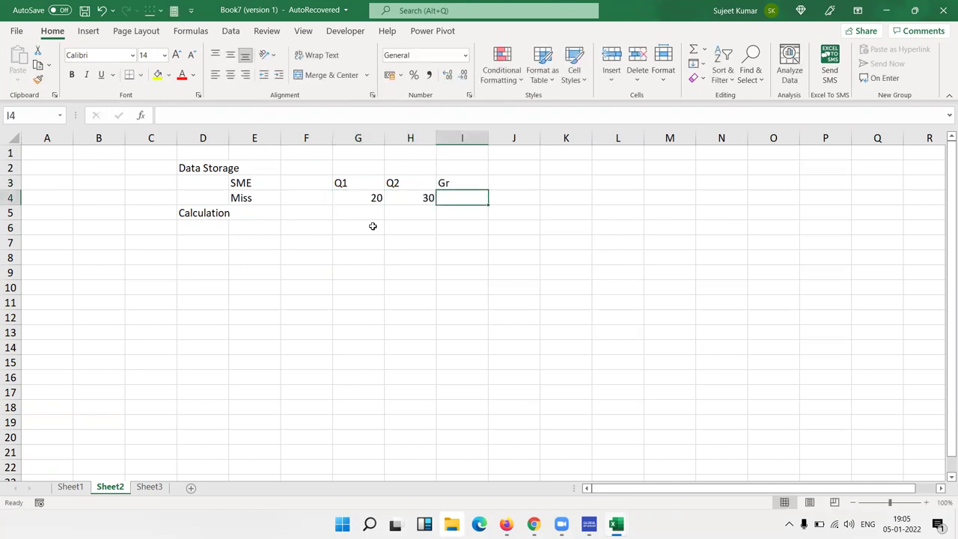
Browse the Logical and Lookup & Reference function lists on the Formulas tab
{"action": "left_click", "coordinate": [191, 33]}
{"action": "left_click", "coordinate": [157, 72]}
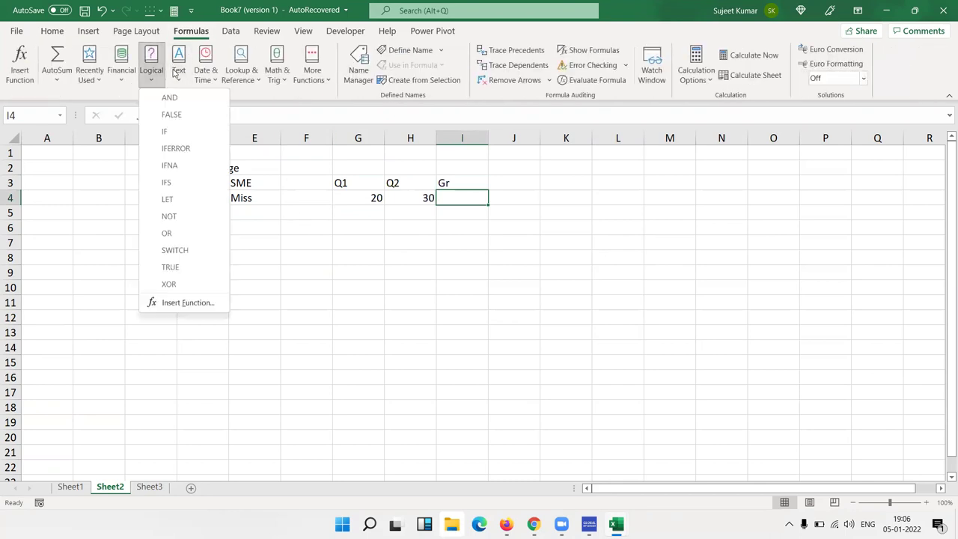
{"action": "mouse_move", "coordinate": [221, 72]}
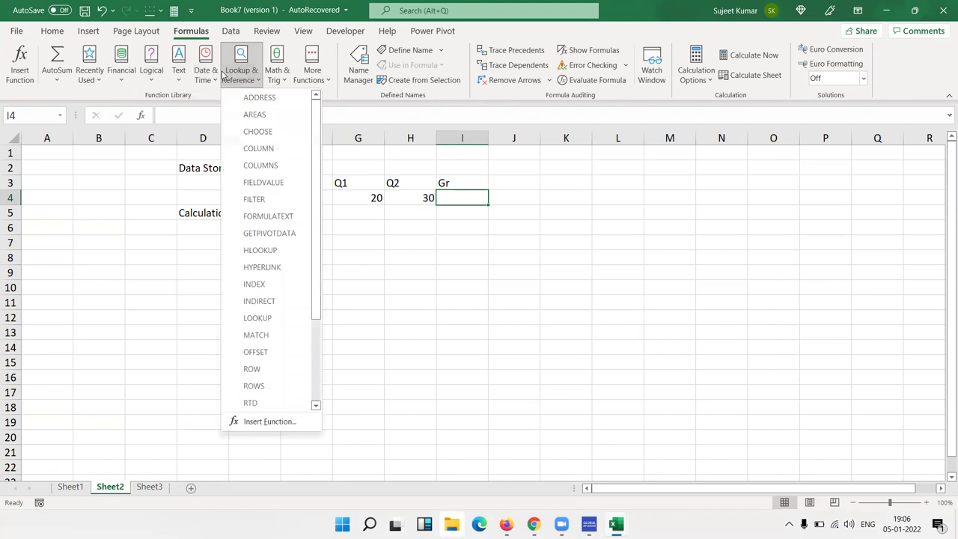
{"action": "left_click", "coordinate": [459, 282]}
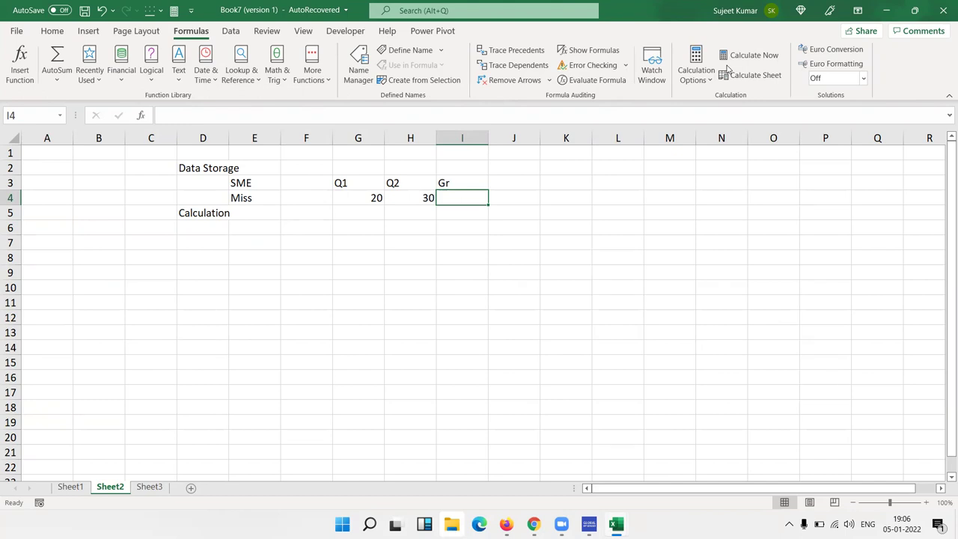
Ink the growth formula (Q2 − Q1) / Q1 on the sheet below the table
{"action": "mouse_move", "coordinate": [374, 269]}
{"action": "left_mouse_down"}
{"action": "mouse_move", "coordinate": [395, 267]}
{"action": "mouse_move", "coordinate": [414, 283]}
{"action": "mouse_move", "coordinate": [428, 262]}
{"action": "mouse_move", "coordinate": [453, 294]}
{"action": "mouse_move", "coordinate": [511, 271]}
{"action": "mouse_move", "coordinate": [528, 238]}
{"action": "mouse_move", "coordinate": [588, 281]}
{"action": "left_mouse_up"}
{"action": "left_click_drag", "start_coordinate": [409, 337], "coordinate": [634, 285]}
{"action": "mouse_move", "coordinate": [563, 330]}
{"action": "left_mouse_down"}
{"action": "mouse_move", "coordinate": [585, 349]}
{"action": "mouse_move", "coordinate": [625, 356]}
{"action": "left_mouse_up"}
{"action": "left_click_drag", "start_coordinate": [613, 320], "coordinate": [623, 356]}
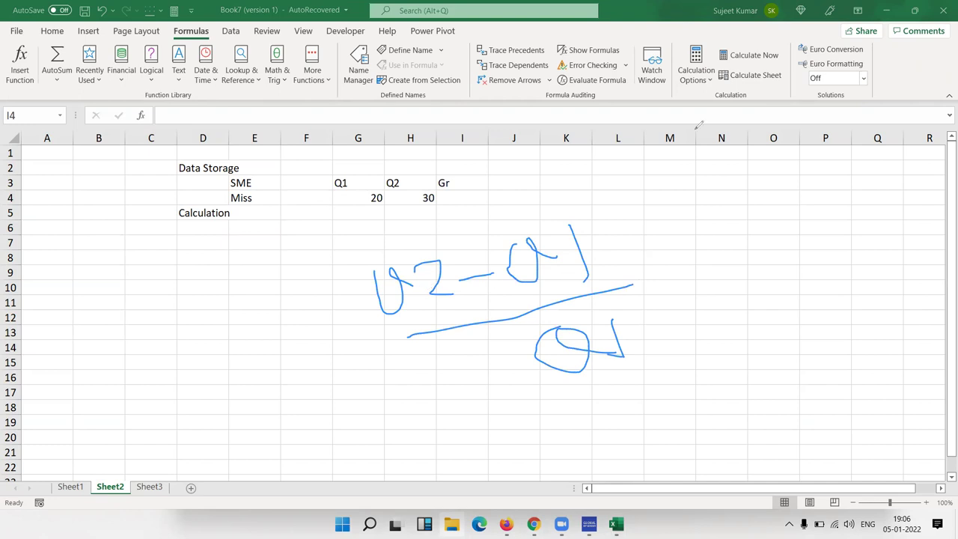
Enter the growth formula =(H4-G4)/G4 in cell I4
{"action": "key", "text": "Escape"}
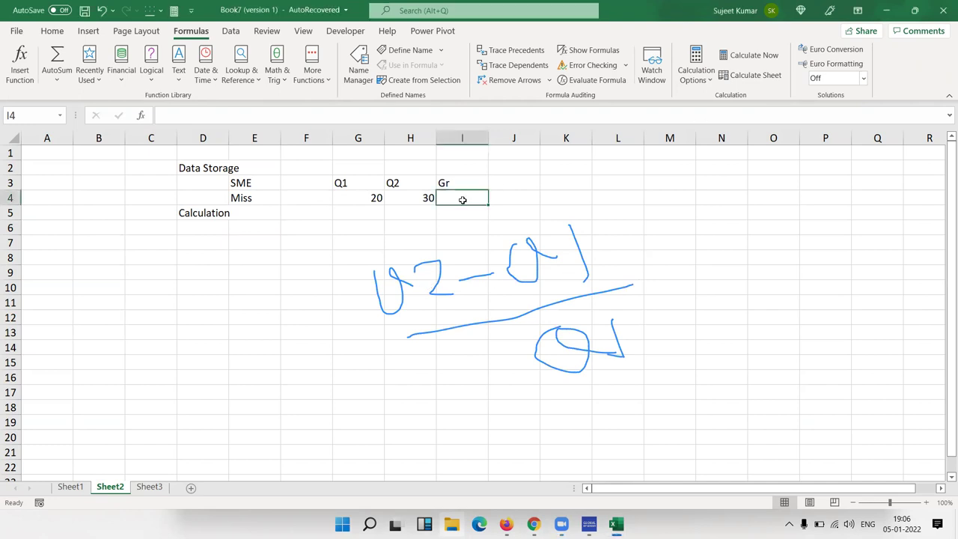
{"action": "type", "text": "="}
{"action": "key", "text": "Left"}
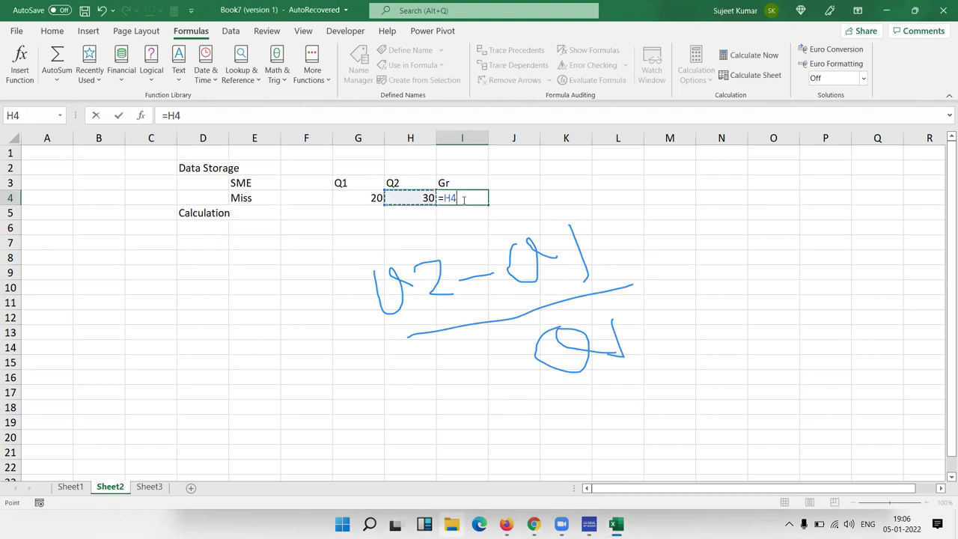
{"action": "key", "text": "BackSpace"}
{"action": "key", "text": "BackSpace"}
{"action": "type", "text": "("}
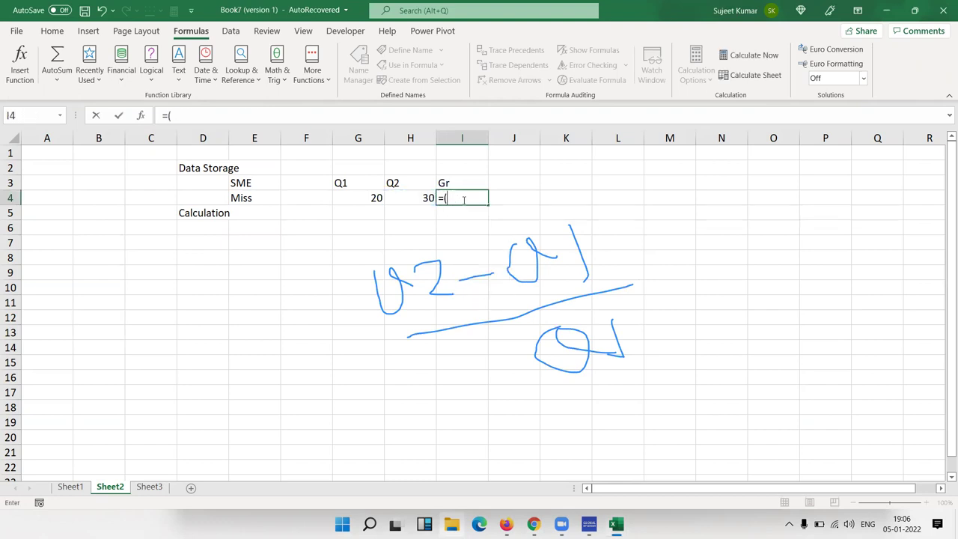
{"action": "key", "text": "Left"}
{"action": "type", "text": "-"}
{"action": "key", "text": "Left"}
{"action": "key", "text": "Left"}
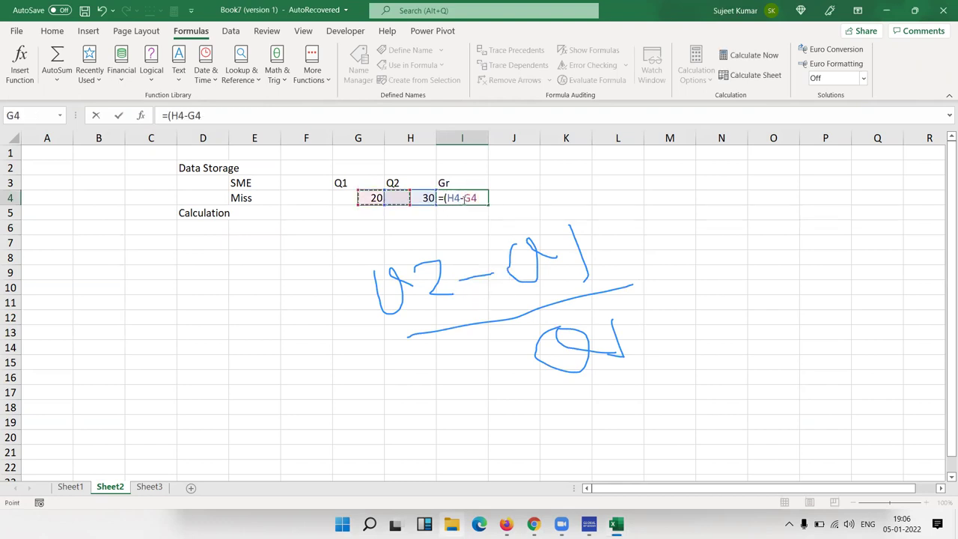
{"action": "type", "text": ")*"}
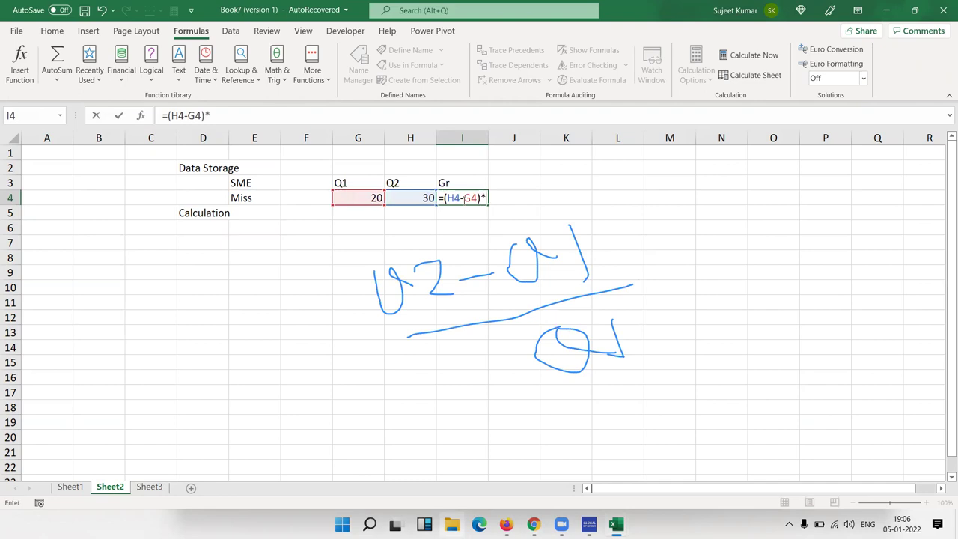
{"action": "key", "text": "BackSpace"}
{"action": "type", "text": "/"}
{"action": "key", "text": "Left"}
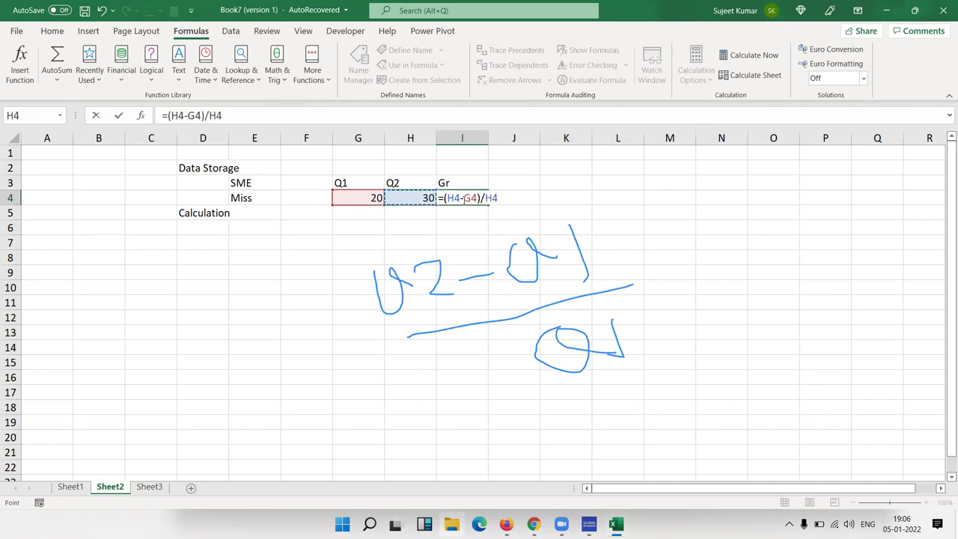
{"action": "key", "text": "Left"}
{"action": "key", "text": "ctrl+Return"}
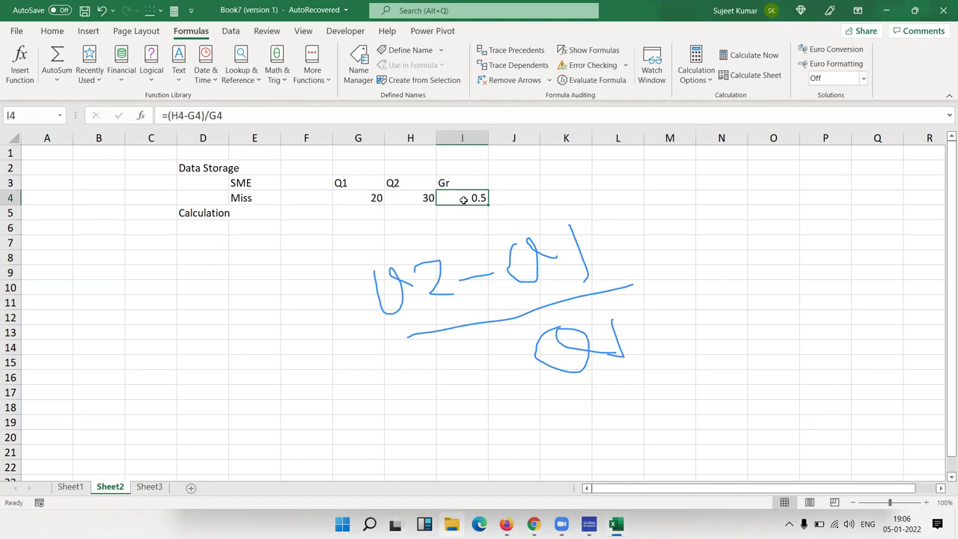
Apply Percent Style to I4 so the growth displays as 50%
{"action": "left_click", "coordinate": [52, 31]}
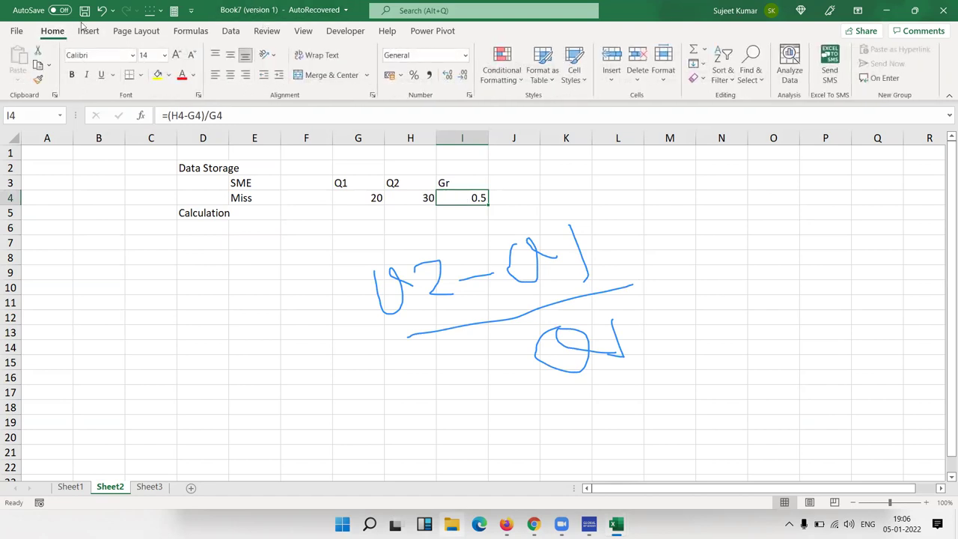
{"action": "left_click", "coordinate": [414, 76]}
{"action": "left_click_drag", "start_coordinate": [353, 256], "coordinate": [627, 364]}
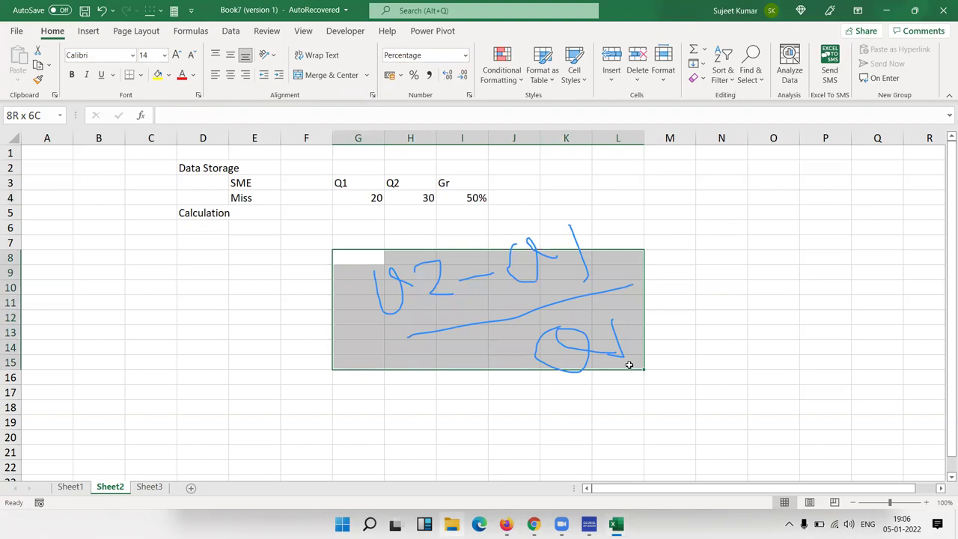
{"action": "left_click", "coordinate": [443, 241]}
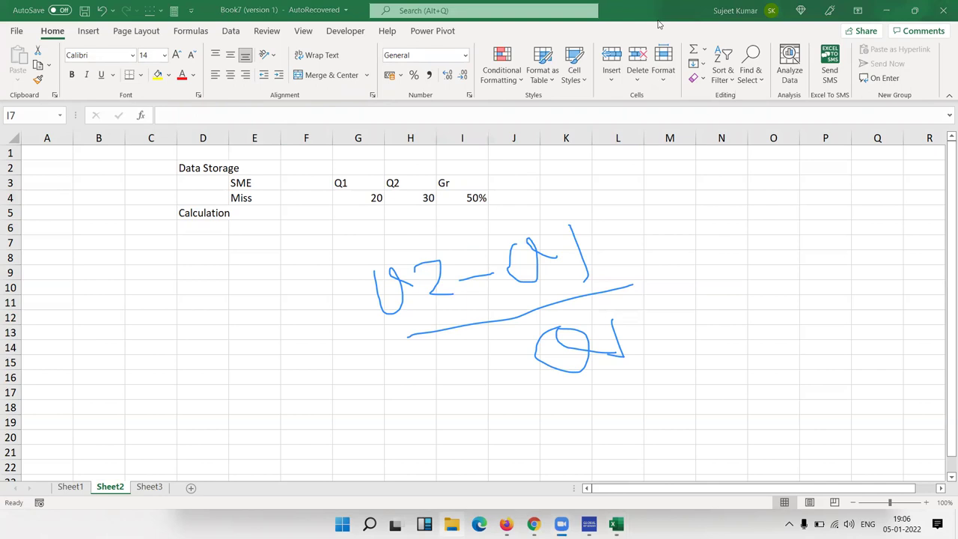
Erase the ink sketch and move the selection to cell D7
{"action": "key", "text": "Escape"}
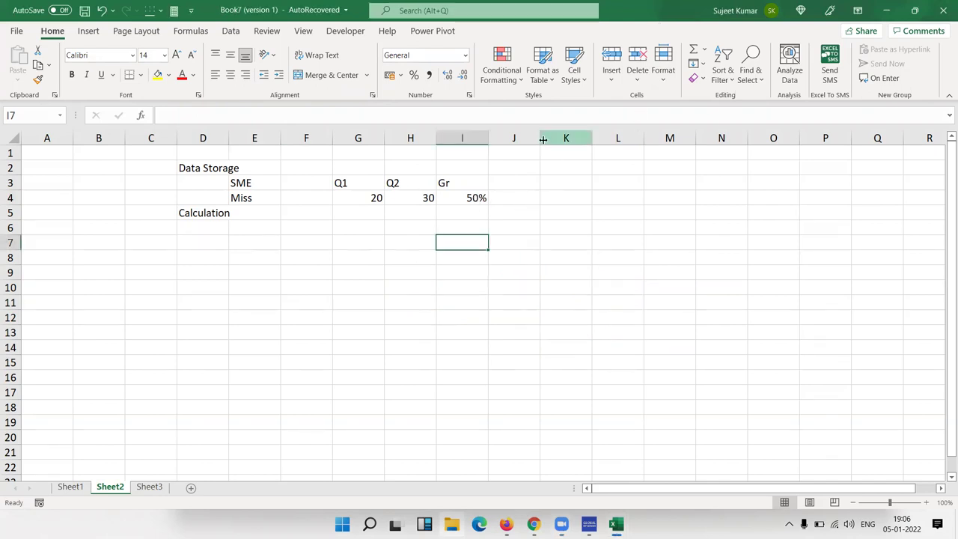
{"action": "left_click_drag", "start_coordinate": [520, 139], "coordinate": [551, 138]}
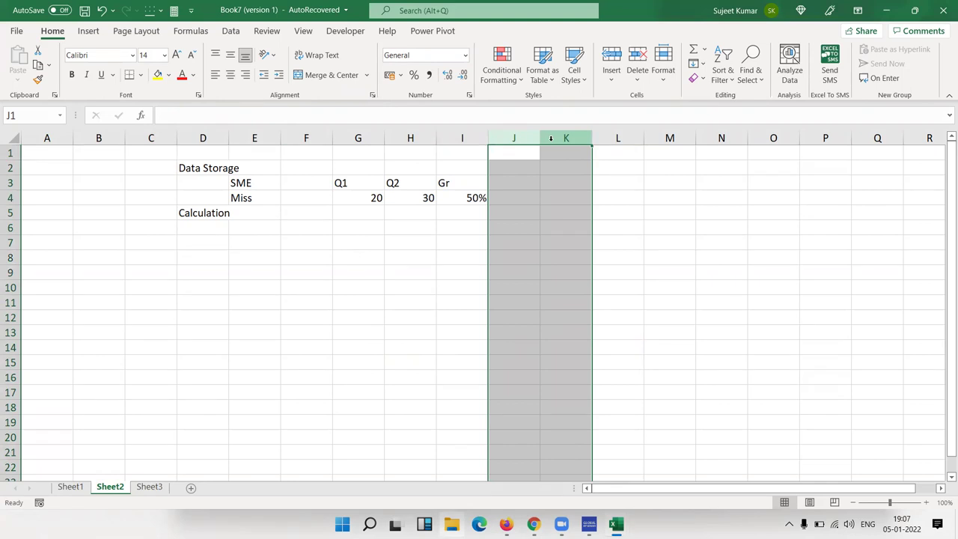
{"action": "key", "text": "Down"}
{"action": "key", "text": "Down"}
{"action": "key", "text": "Down"}
{"action": "key", "text": "Down"}
{"action": "key", "text": "Down"}
{"action": "key", "text": "Left"}
{"action": "key", "text": "Left"}
{"action": "key", "text": "Left"}
{"action": "key", "text": "Left"}
{"action": "key", "text": "Left"}
{"action": "key", "text": "Up"}
{"action": "key", "text": "Down"}
{"action": "key", "text": "Down"}
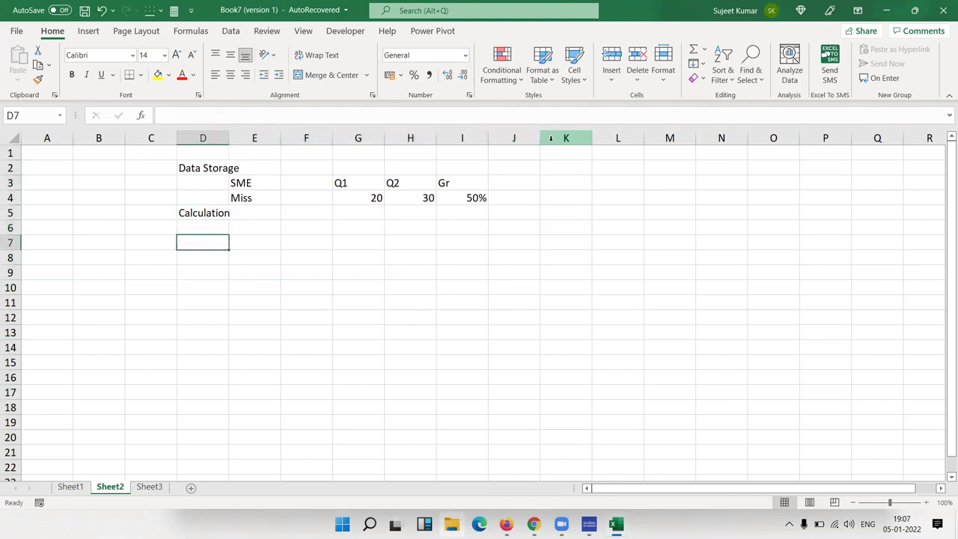
Enter the label 'Analysis' in D7
{"action": "type", "text": "Ad"}
{"action": "key", "text": "BackSpace"}
{"action": "type", "text": "naly"}
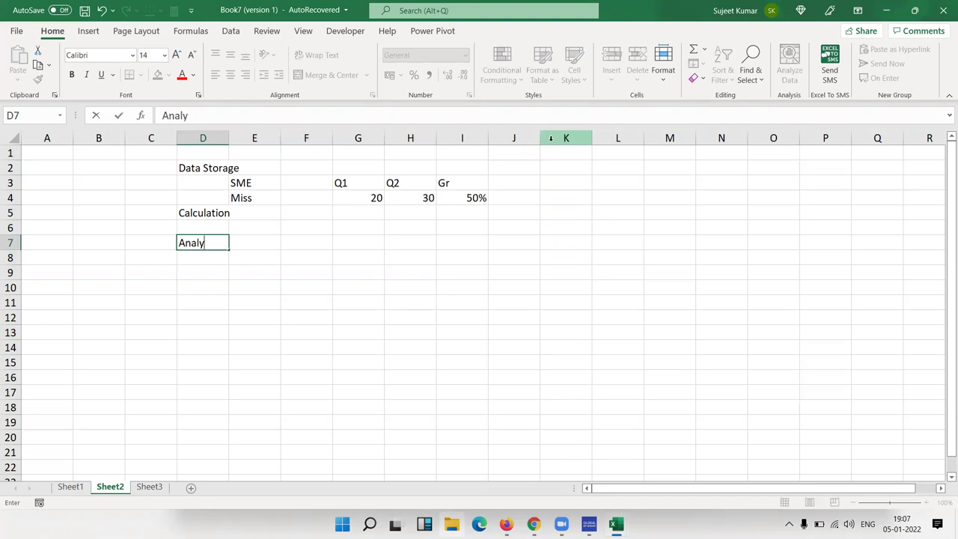
{"action": "type", "text": "sis"}
{"action": "key", "text": "Return"}
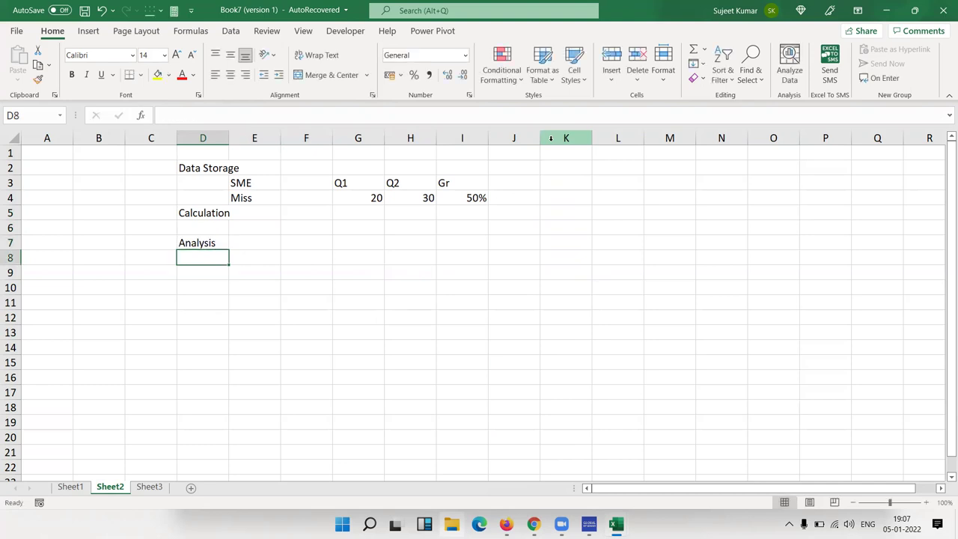
{"action": "key", "text": "Up"}
{"action": "key", "text": "Right"}
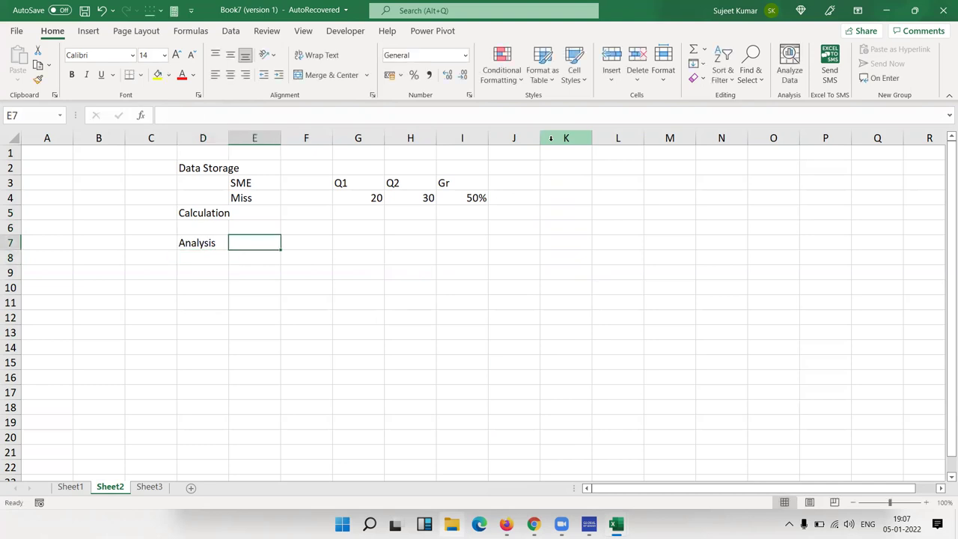
Open the Enary Dashboard workbook from recent files and view its Dashboard sheet
{"action": "left_click", "coordinate": [11, 33]}
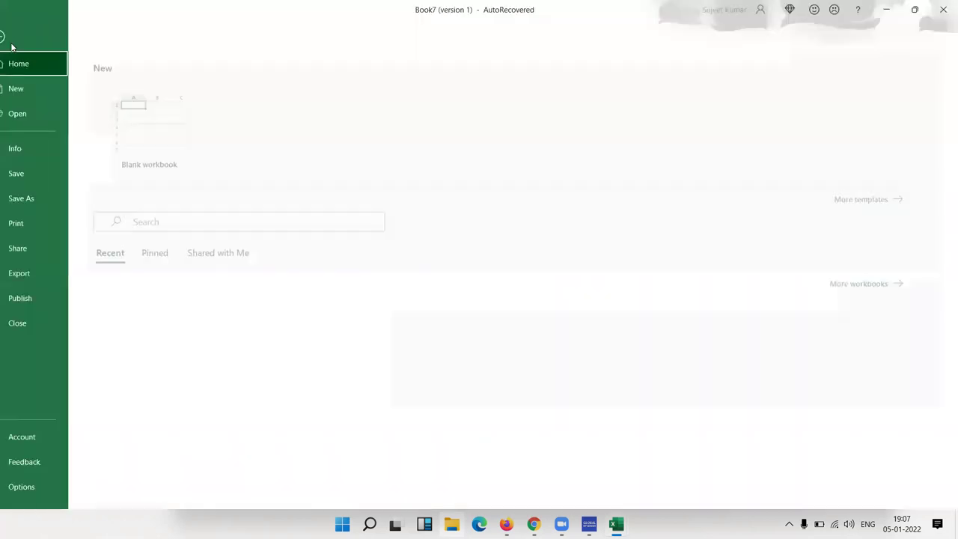
{"action": "key", "text": "Return"}
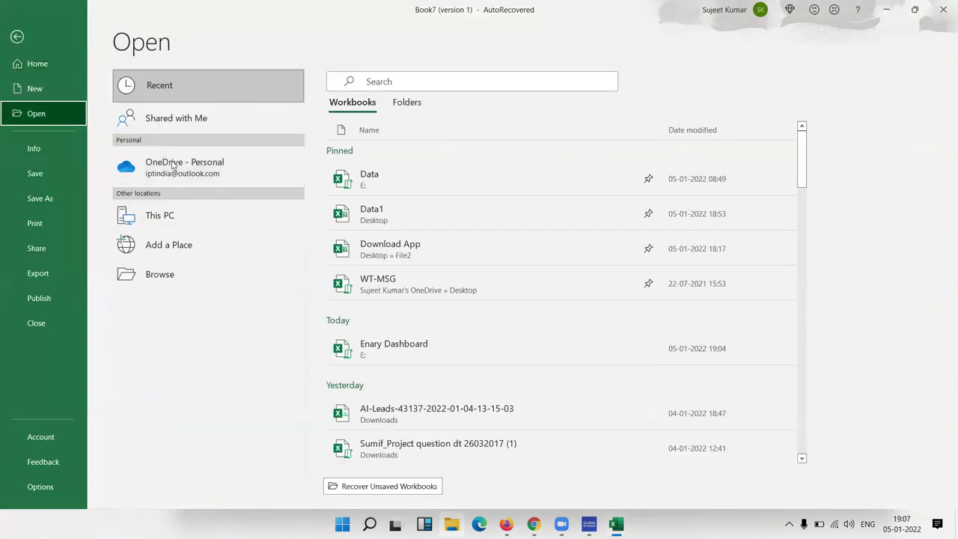
{"action": "left_click", "coordinate": [415, 356]}
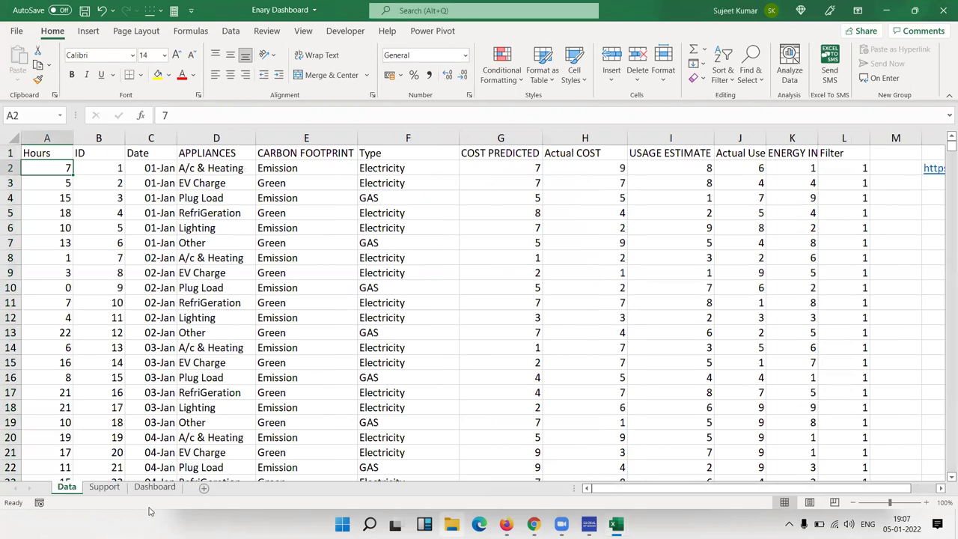
{"action": "left_click", "coordinate": [154, 487]}
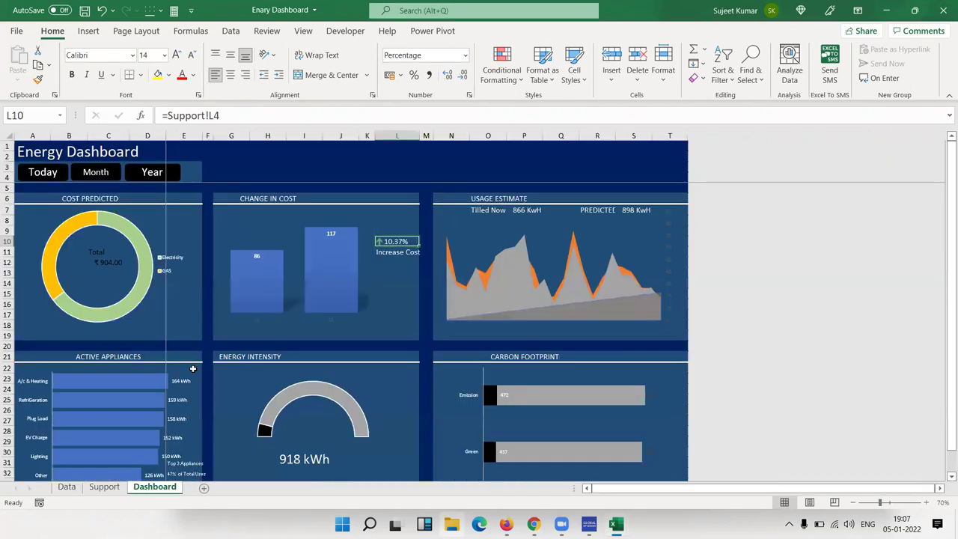
{"action": "scroll", "coordinate": [267, 358], "scroll_direction": "down", "scroll_amount": 3}
{"action": "scroll", "coordinate": [268, 358], "scroll_direction": "up", "scroll_amount": 3}
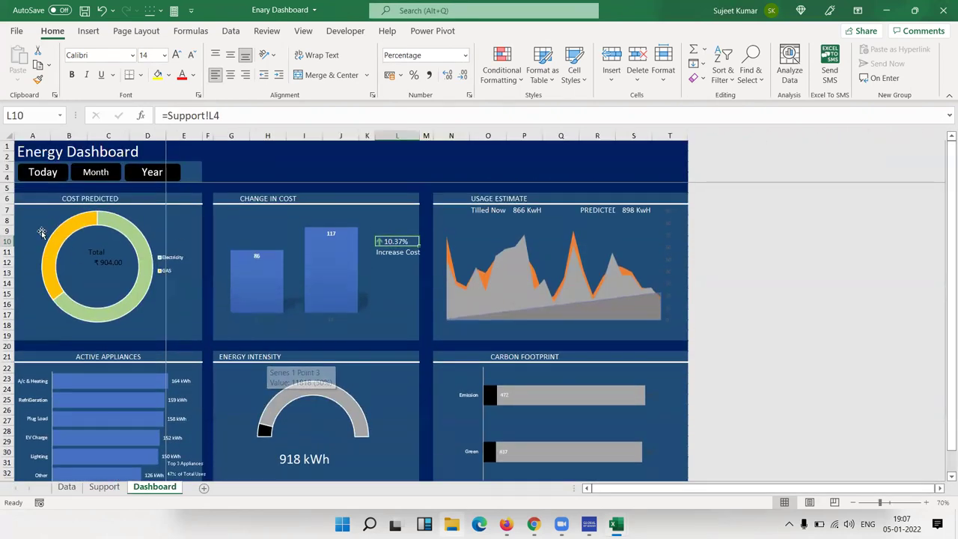
Switch the dashboard through Today, Month and Year, back to Month, then close it
{"action": "left_click", "coordinate": [34, 179]}
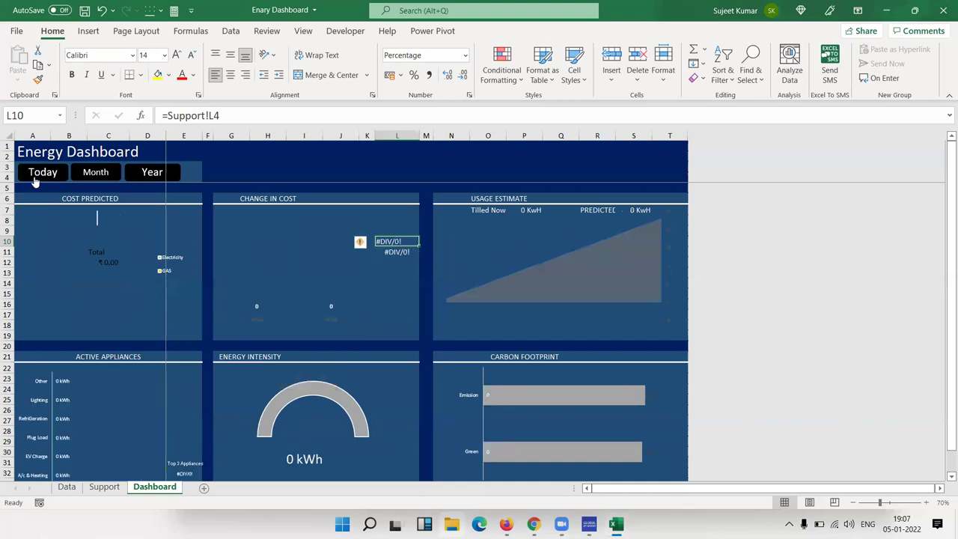
{"action": "left_click", "coordinate": [105, 173]}
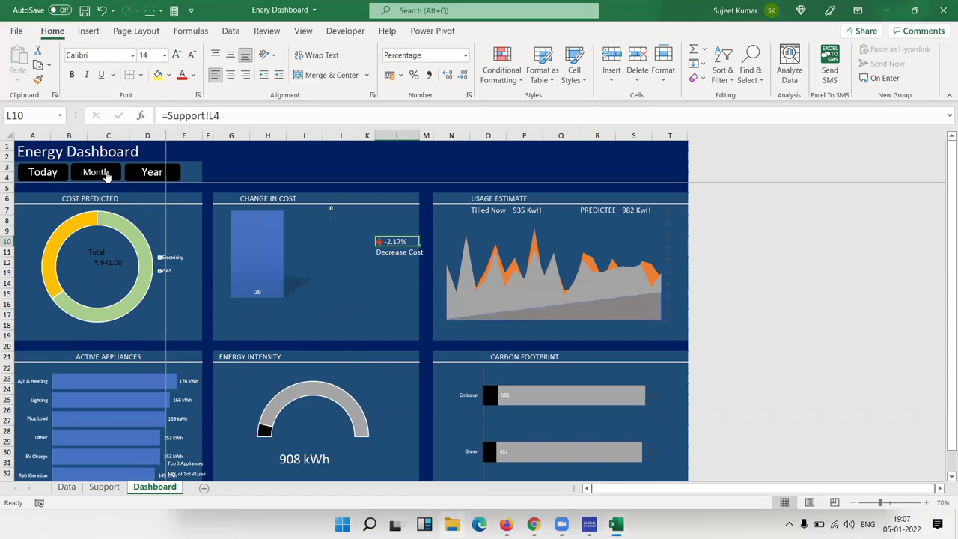
{"action": "left_click", "coordinate": [138, 173]}
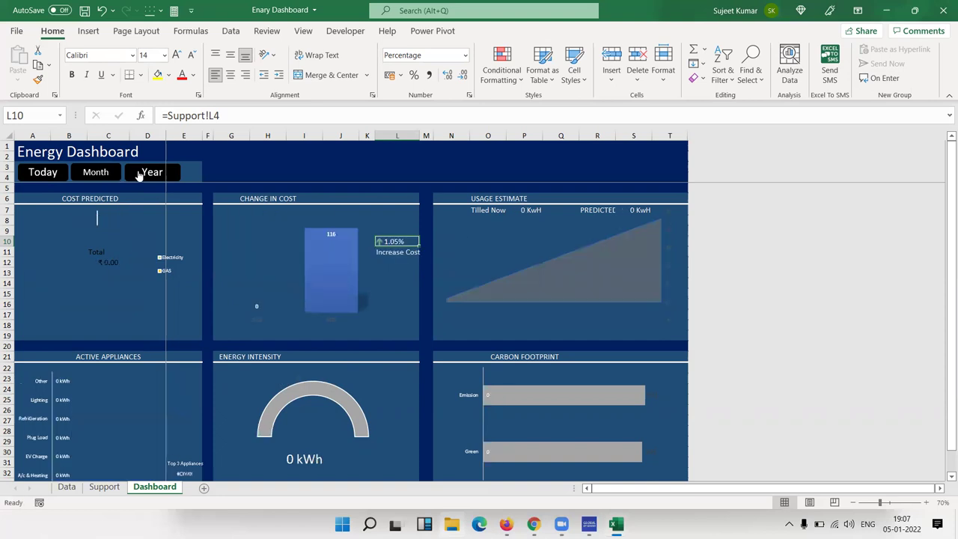
{"action": "left_click", "coordinate": [94, 176]}
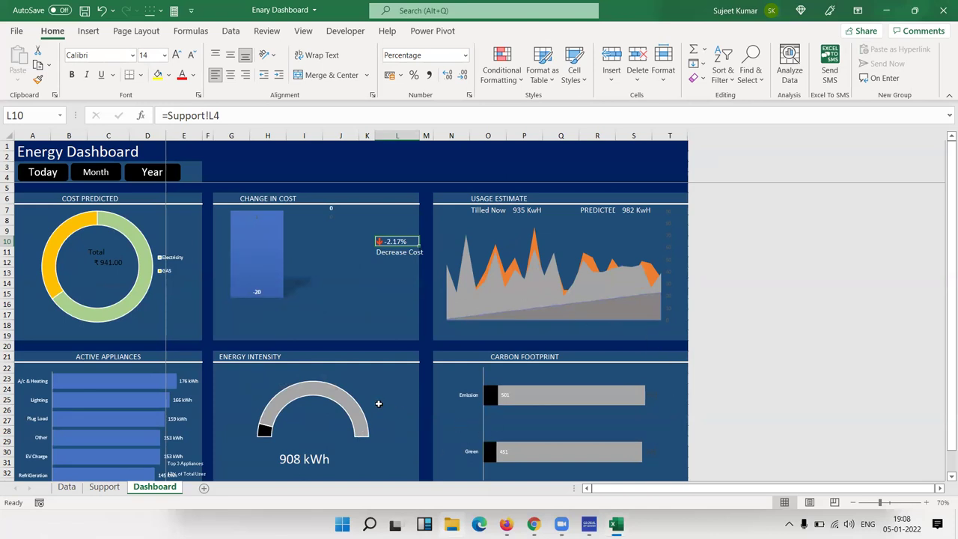
{"action": "scroll", "coordinate": [378, 403], "scroll_direction": "down", "scroll_amount": 3}
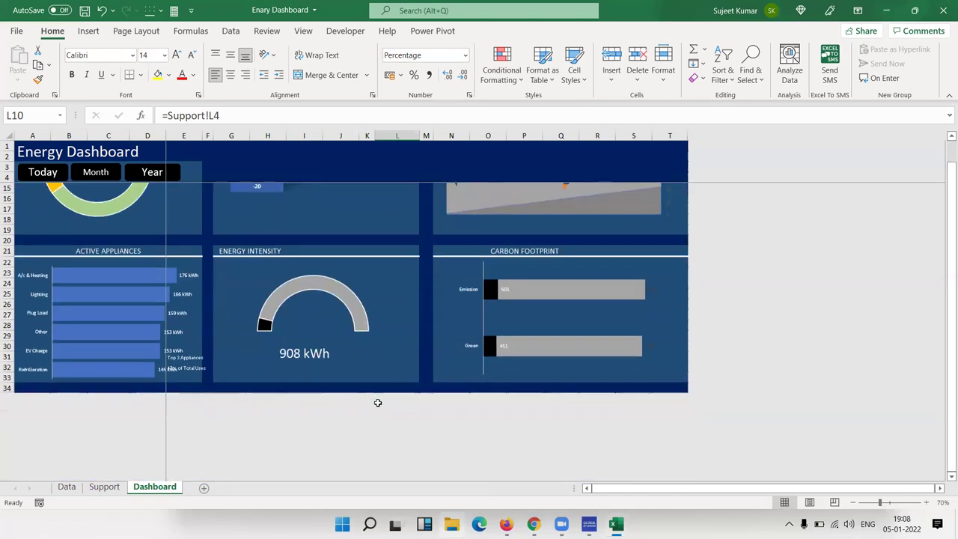
{"action": "scroll", "coordinate": [161, 313], "scroll_direction": "up", "scroll_amount": 3}
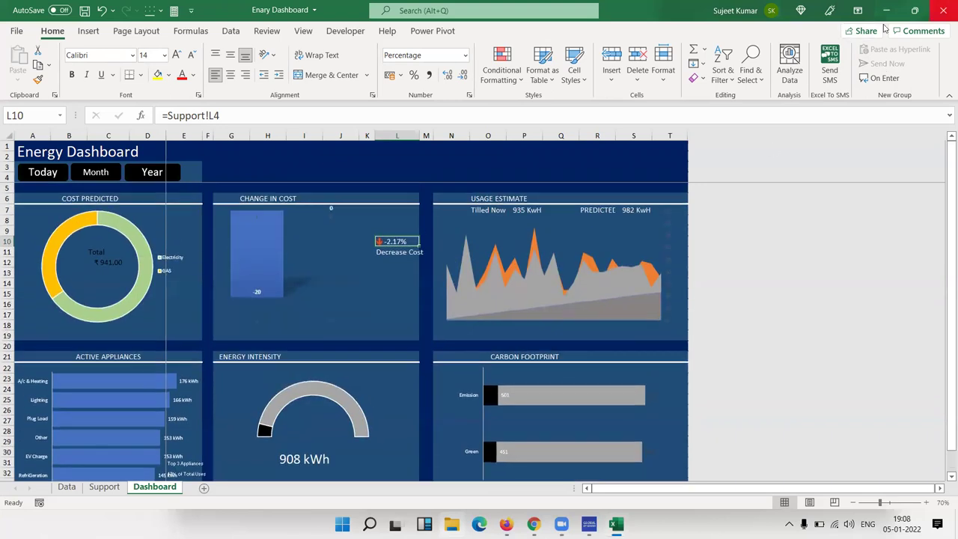
{"action": "left_click", "coordinate": [944, 10]}
Discard the dashboard's changes and enter 'Sharing' in D9 below Analysis
{"action": "left_click", "coordinate": [474, 274]}
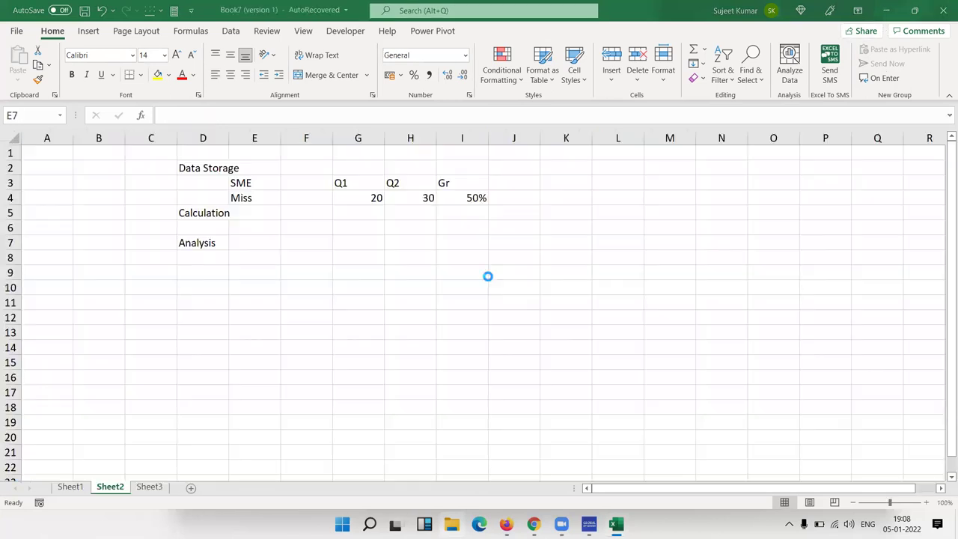
{"action": "left_click", "coordinate": [215, 243]}
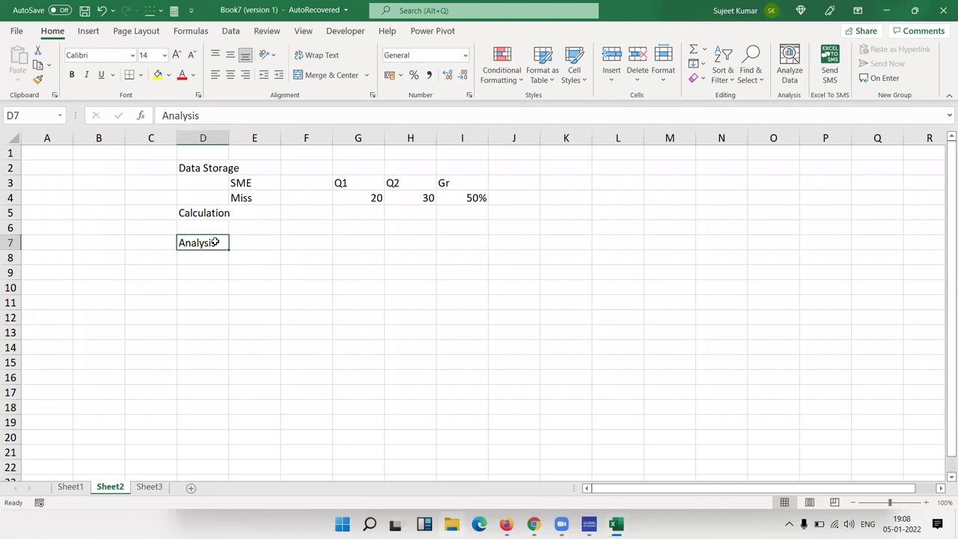
{"action": "left_click", "coordinate": [212, 274]}
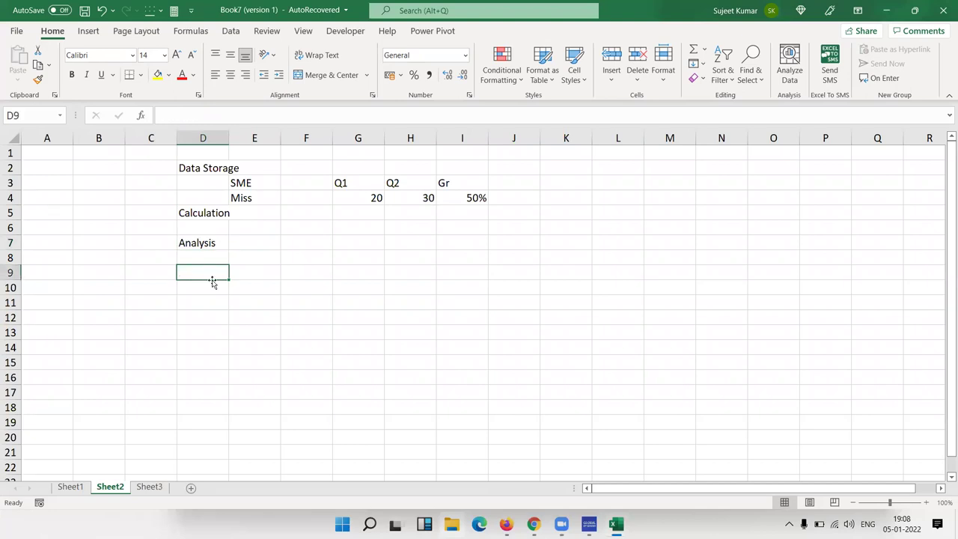
{"action": "type", "text": "Sharing"}
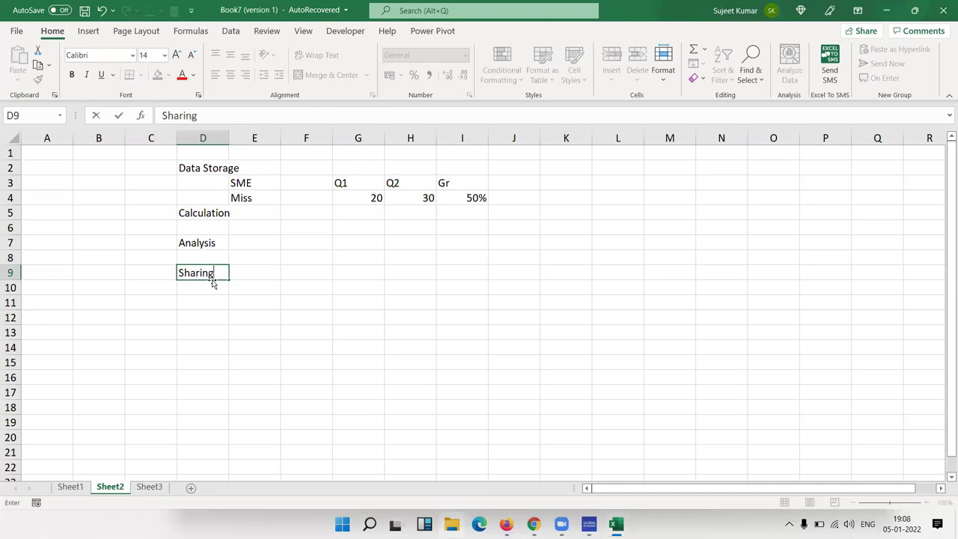
{"action": "key", "text": "Return"}
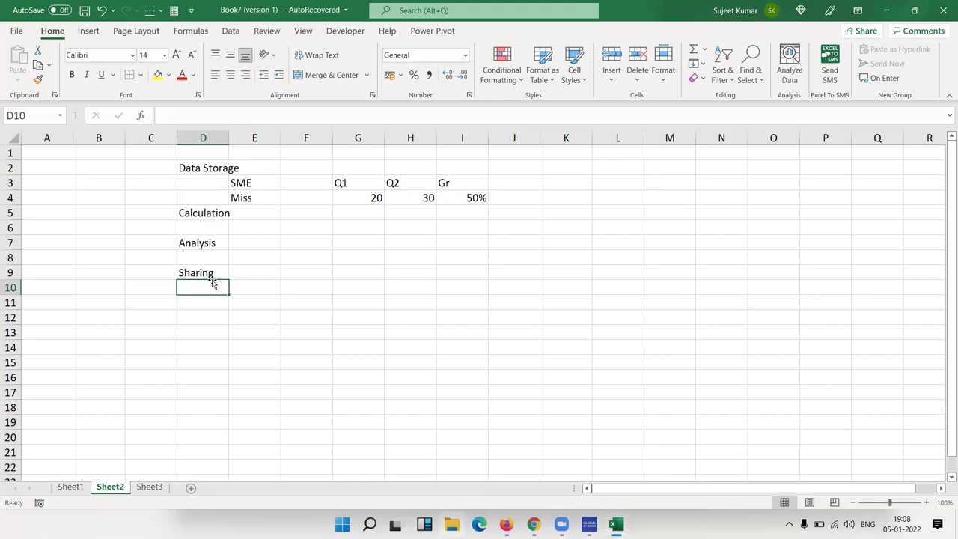
{"action": "key", "text": "super"}
Search Windows for 'powe' to find Power BI Desktop, then dismiss the search panel
{"action": "type", "text": "po"}
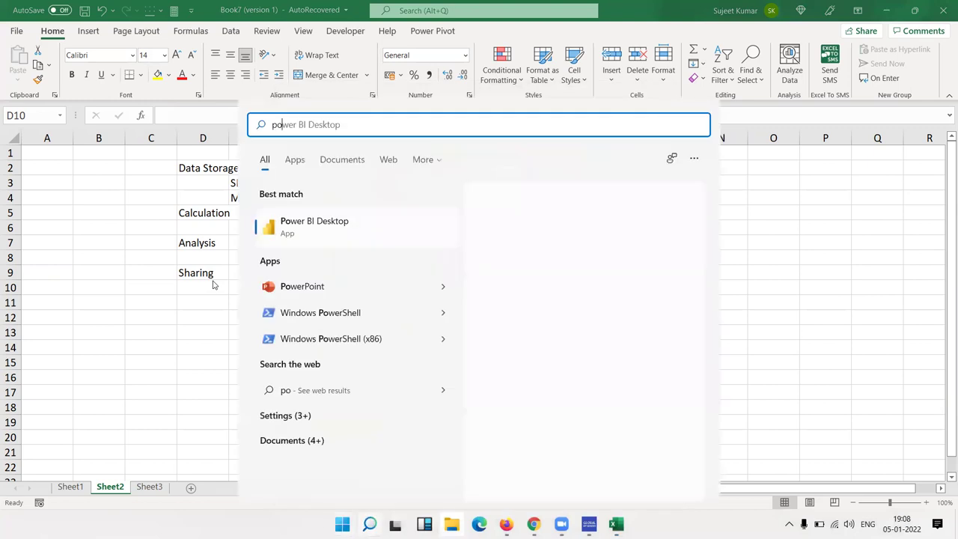
{"action": "type", "text": "we"}
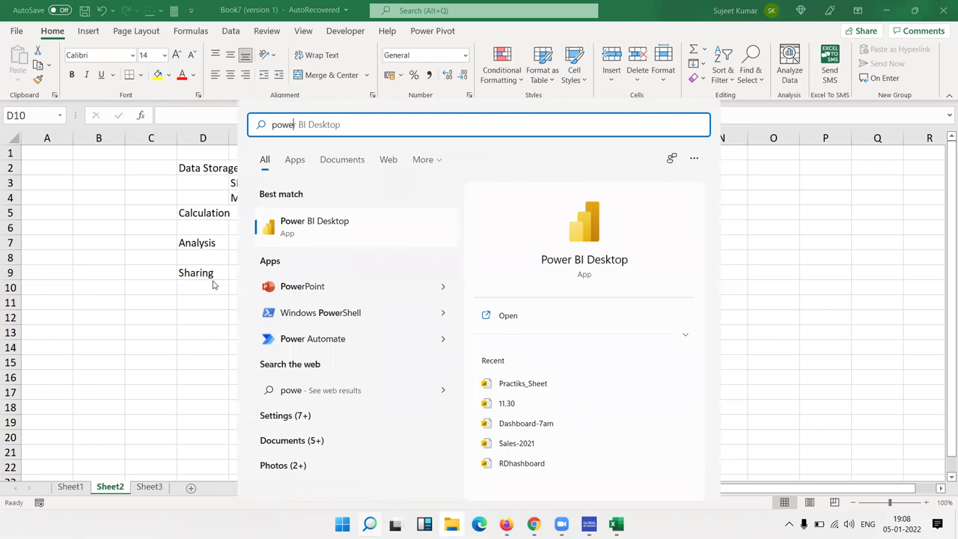
{"action": "key", "text": "Return"}
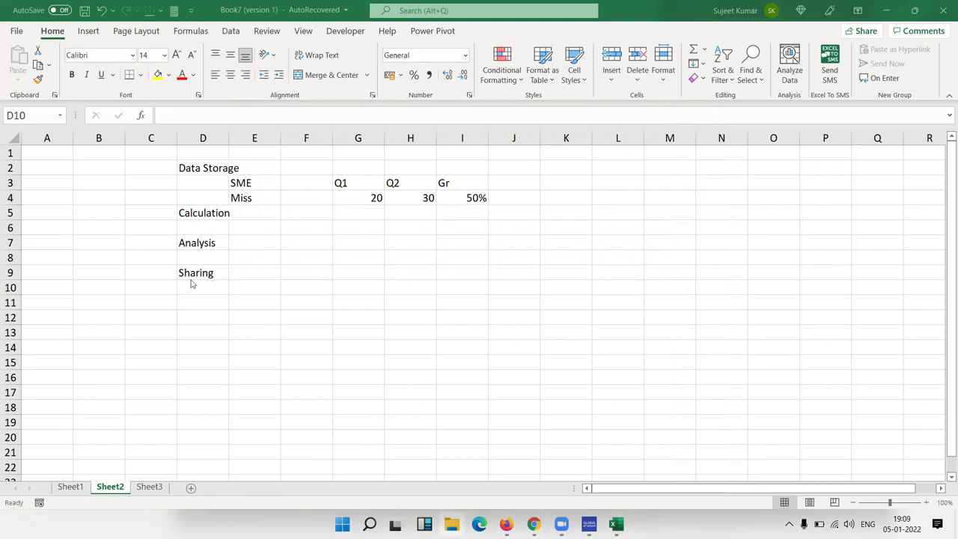
{"action": "mouse_move", "coordinate": [533, 524]}
{"action": "left_click", "coordinate": [533, 464]}
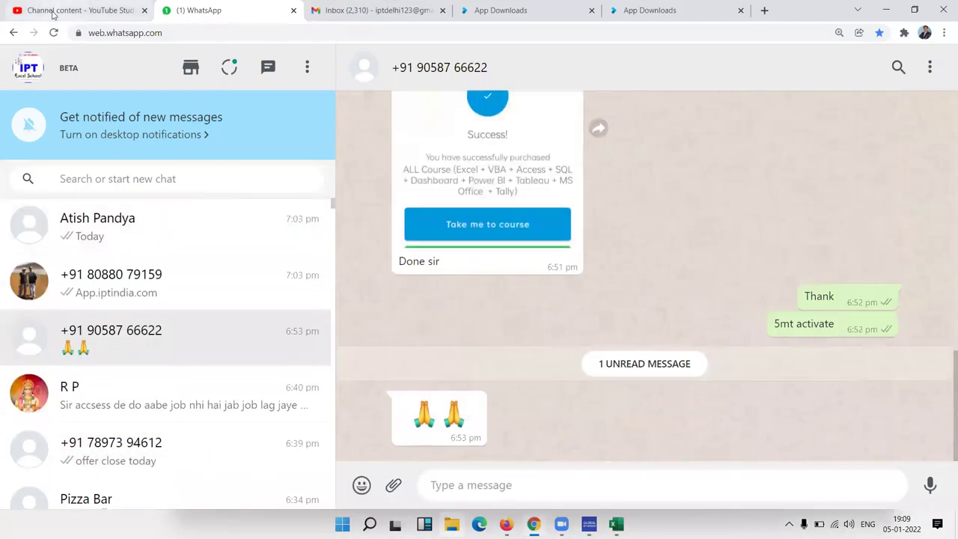
{"action": "left_click", "coordinate": [74, 10]}
{"action": "left_click", "coordinate": [367, 11]}
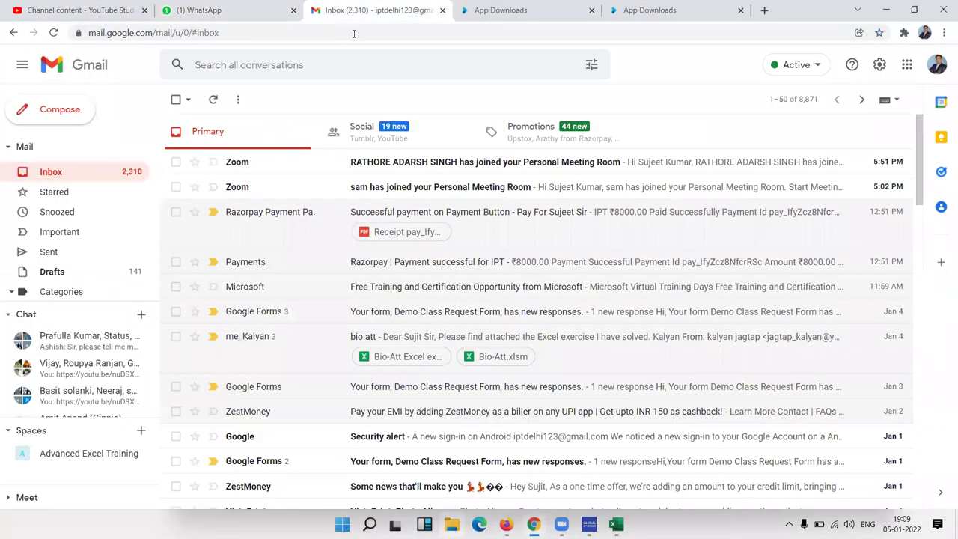
{"action": "left_click", "coordinate": [390, 361]}
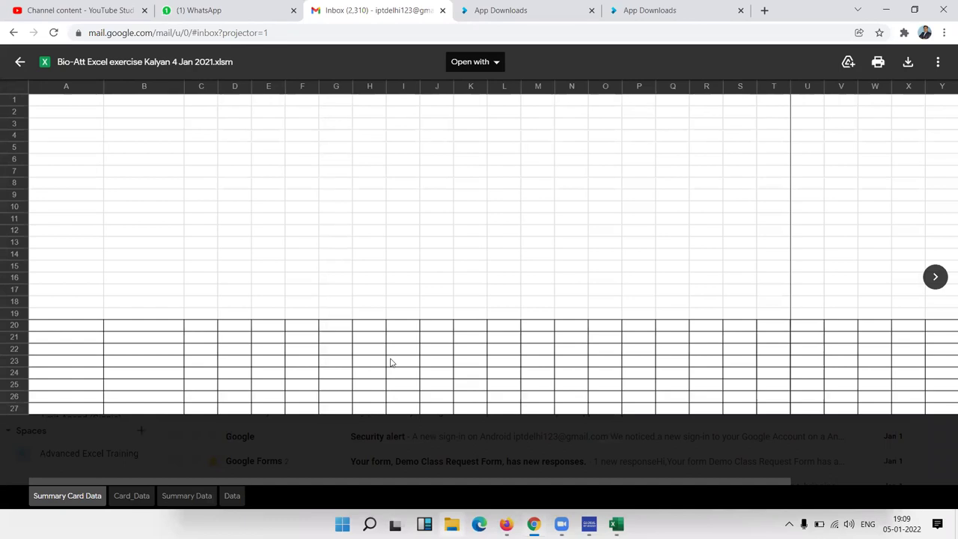
{"action": "key", "text": "Escape"}
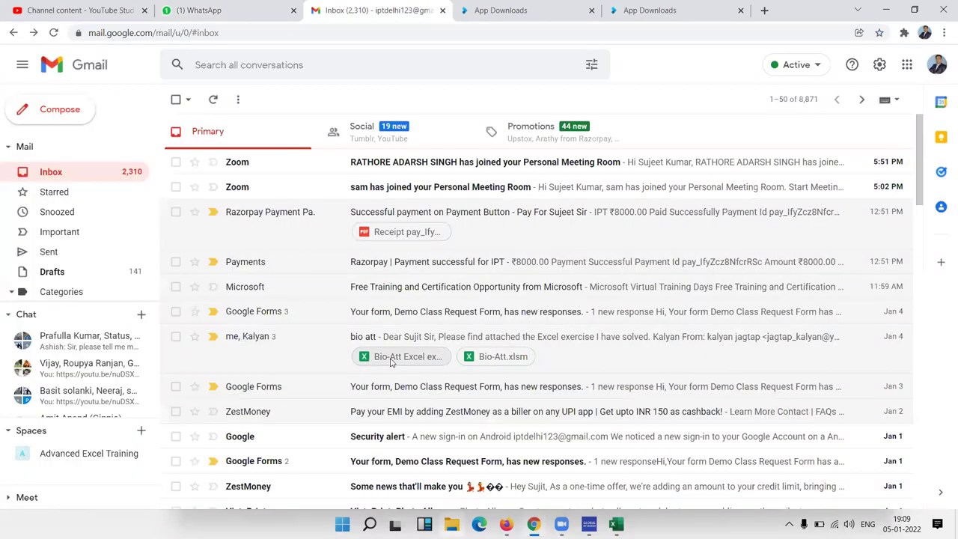
{"action": "key", "text": "alt+Tab"}
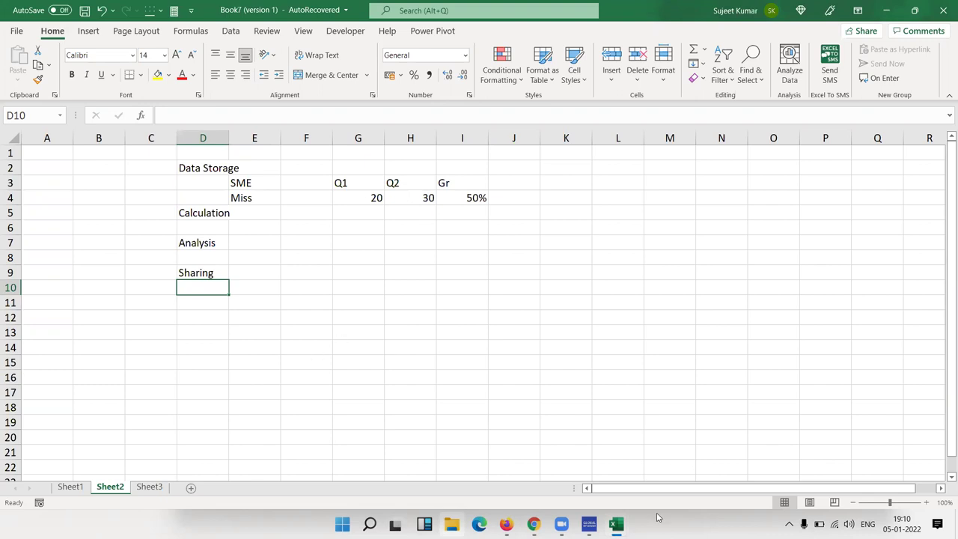
Bring the Data1 workbook to the front and enable its content
{"action": "left_click", "coordinate": [616, 524]}
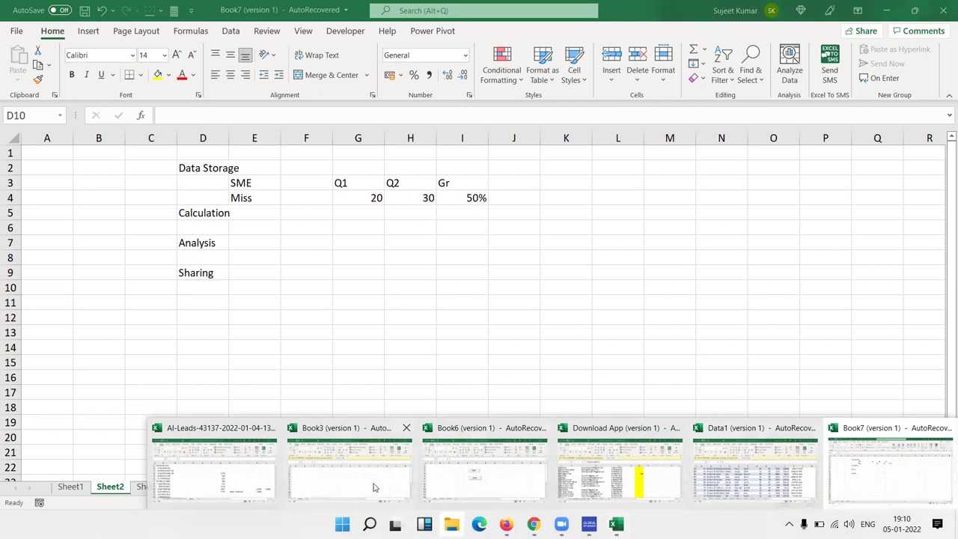
{"action": "left_click", "coordinate": [704, 455]}
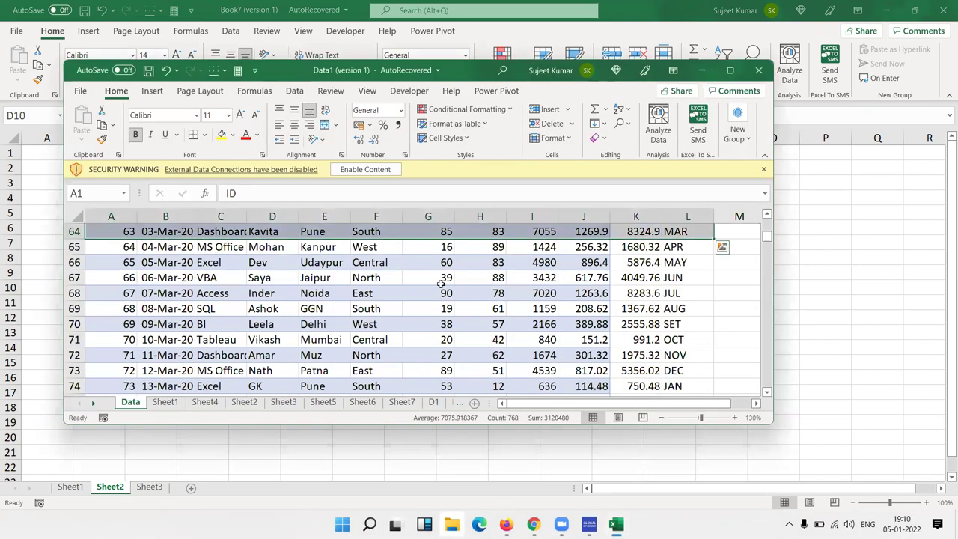
{"action": "left_click", "coordinate": [366, 169]}
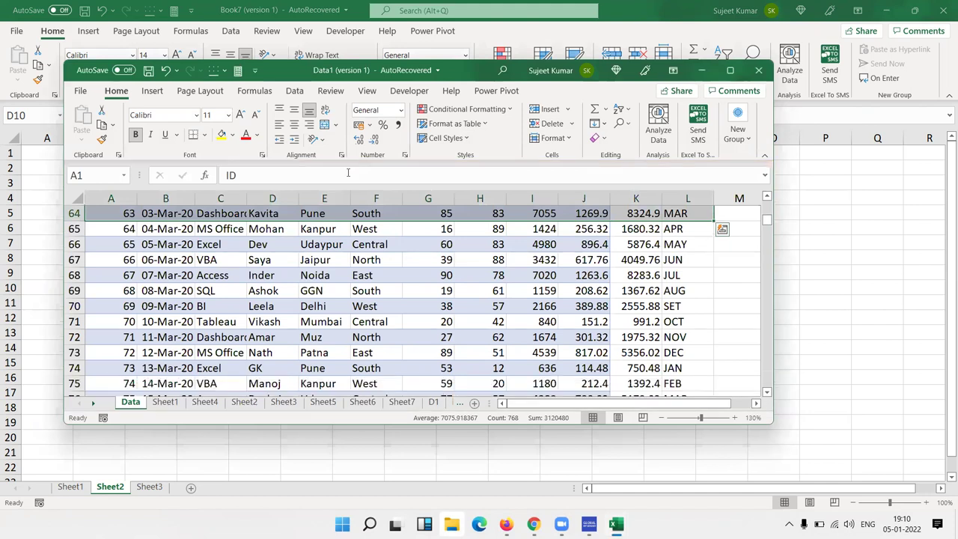
Insert a blank row at row 4, then close Data1 without saving
{"action": "key", "text": "ctrl+Home"}
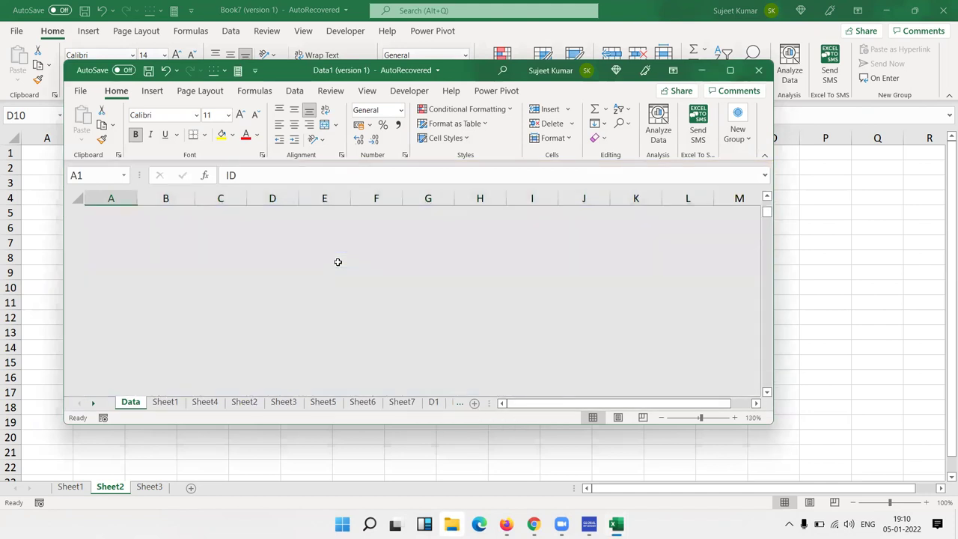
{"action": "key", "text": "Down"}
{"action": "key", "text": "Down"}
{"action": "key", "text": "Down"}
{"action": "key", "text": "Down"}
{"action": "key", "text": "Up"}
{"action": "key", "text": "shift+space"}
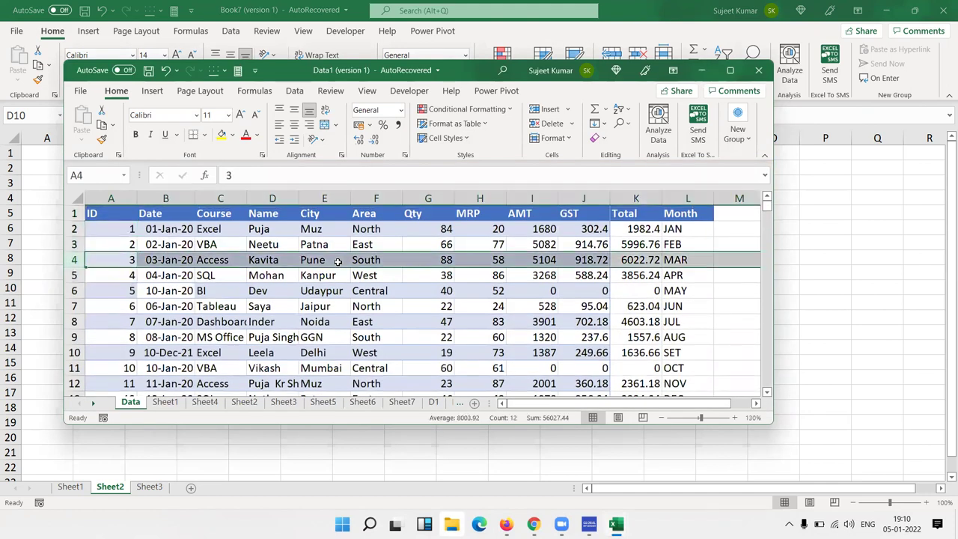
{"action": "key", "text": "ctrl+shift+plus"}
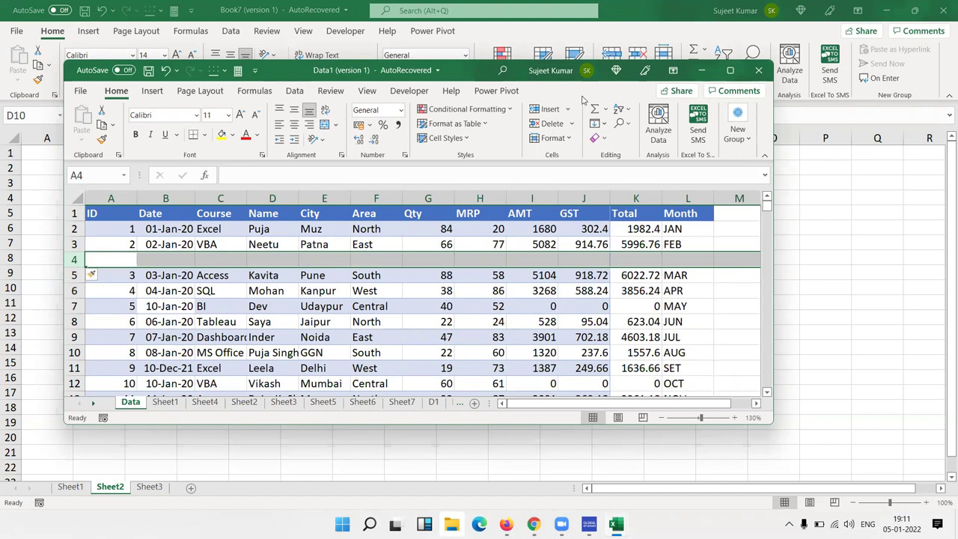
{"action": "left_click", "coordinate": [760, 70]}
{"action": "left_click", "coordinate": [477, 277]}
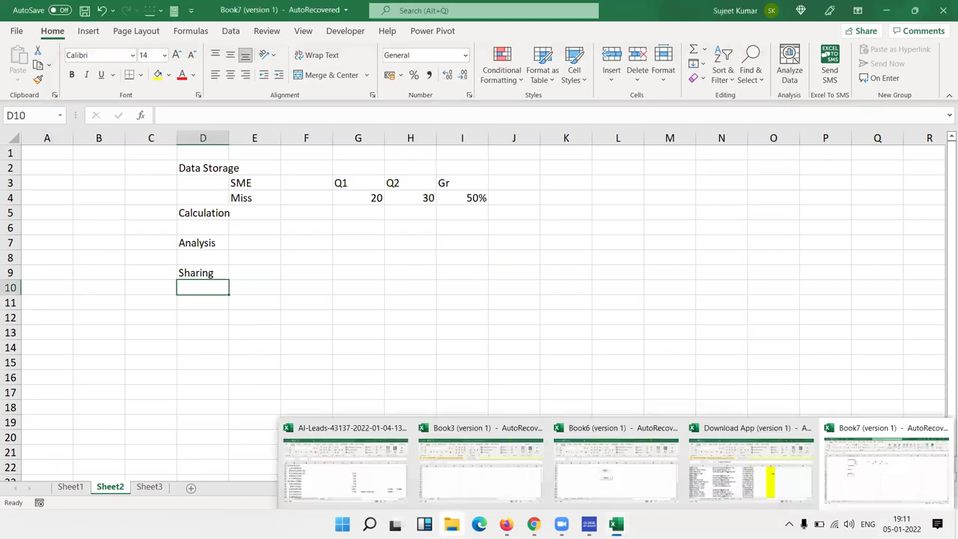
Bring Book3 to the front and close it without saving
{"action": "mouse_move", "coordinate": [589, 524]}
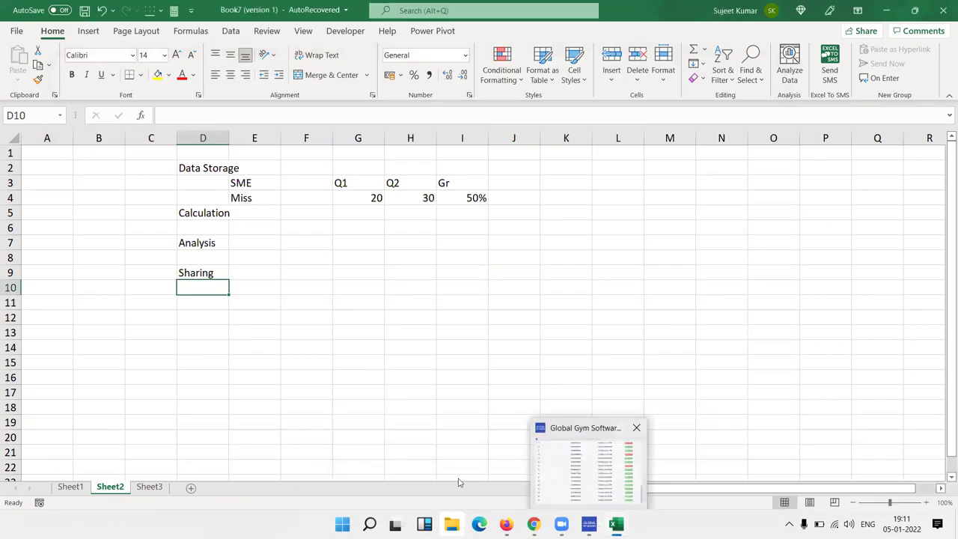
{"action": "left_click", "coordinate": [488, 479]}
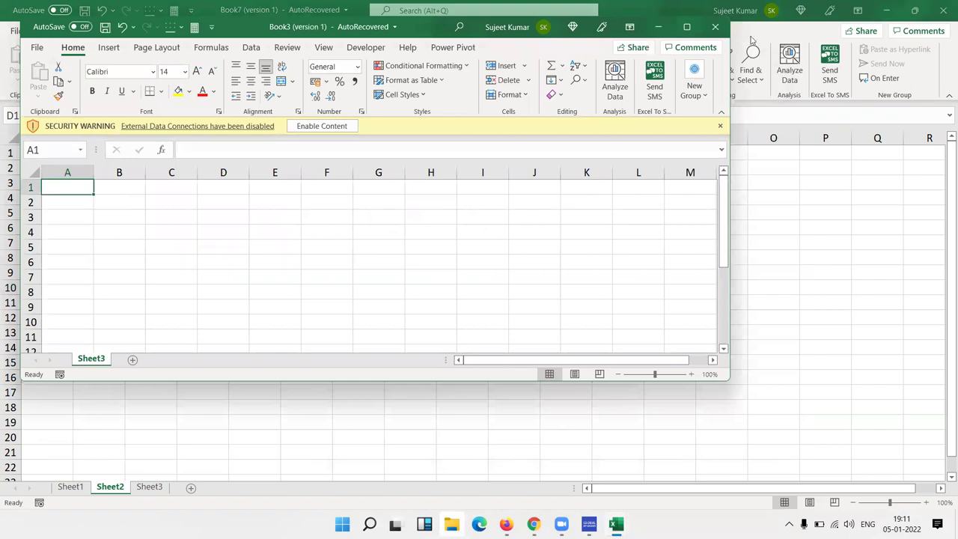
{"action": "left_click", "coordinate": [716, 30]}
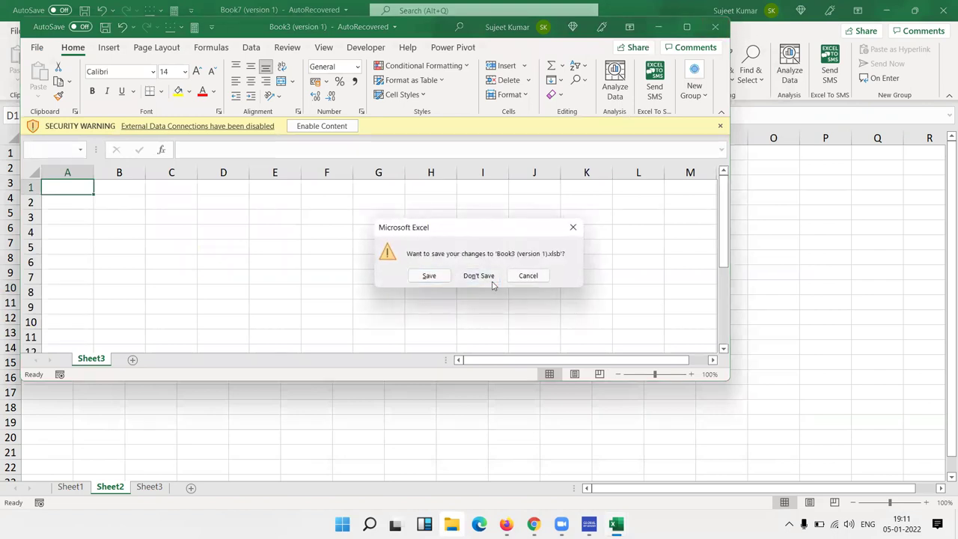
{"action": "left_click", "coordinate": [494, 276]}
Return to Book7, then bring Book6 forward and close it without saving
{"action": "mouse_move", "coordinate": [616, 524]}
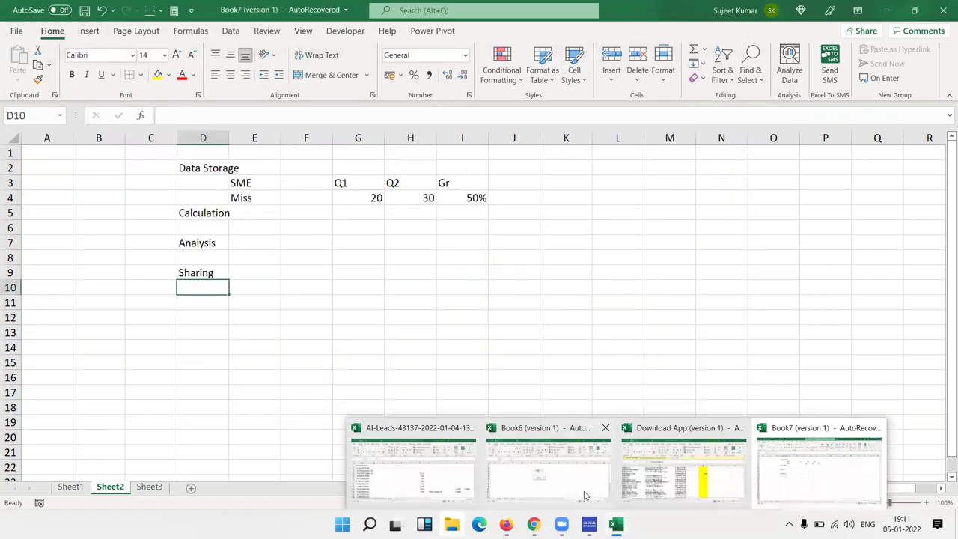
{"action": "left_click", "coordinate": [811, 491]}
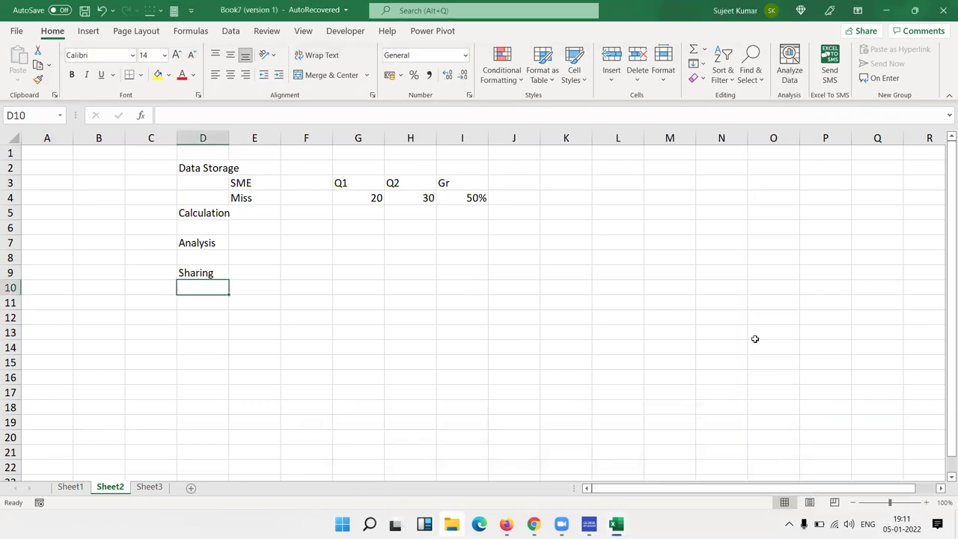
{"action": "mouse_move", "coordinate": [617, 524]}
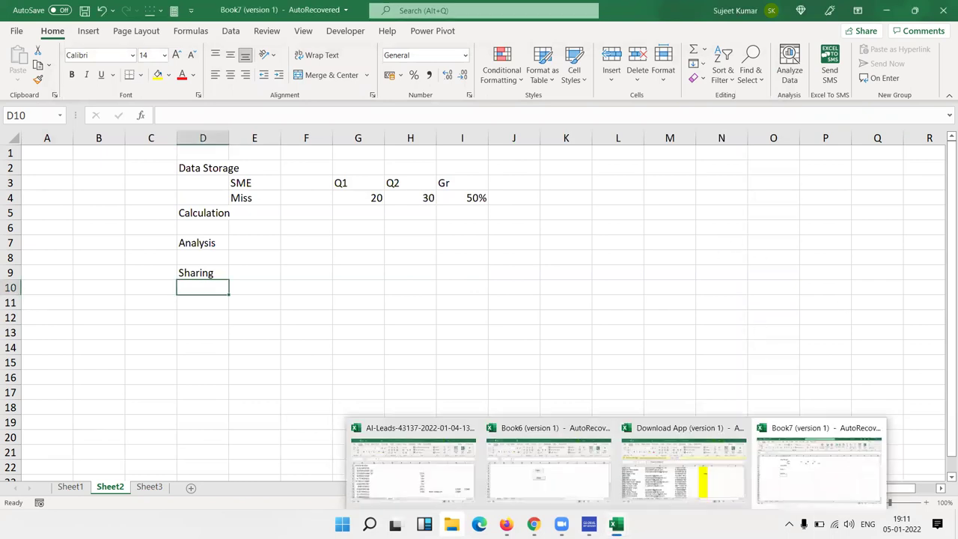
{"action": "left_click", "coordinate": [584, 471]}
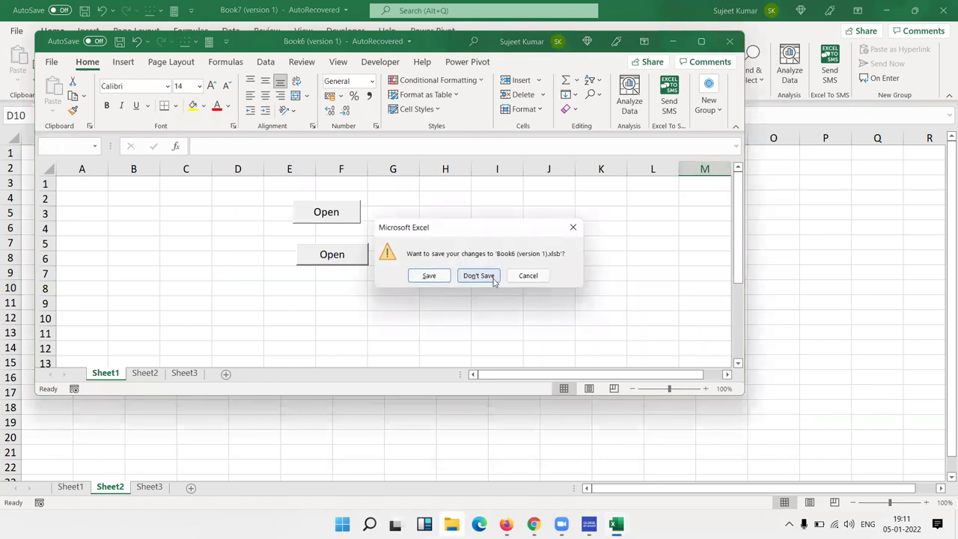
{"action": "left_click", "coordinate": [491, 276]}
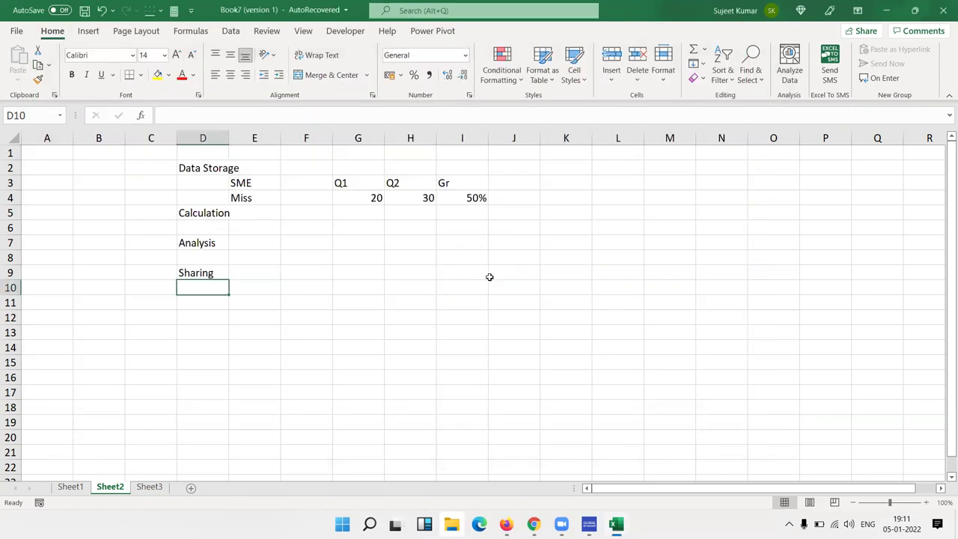